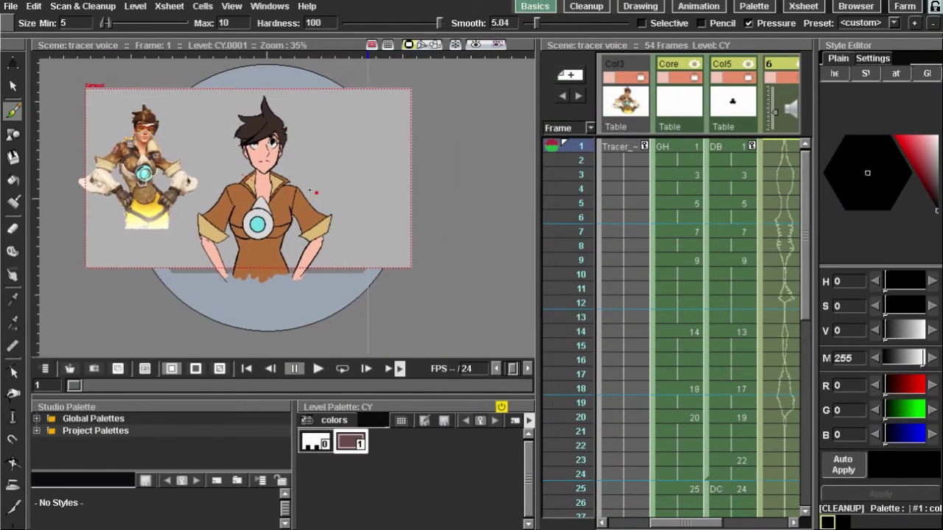
- Widen the xsheet area slightly and examine the character drawing at frame 1
{"action": "scroll", "coordinate": [315, 193], "scroll_direction": "up", "scroll_amount": 2}
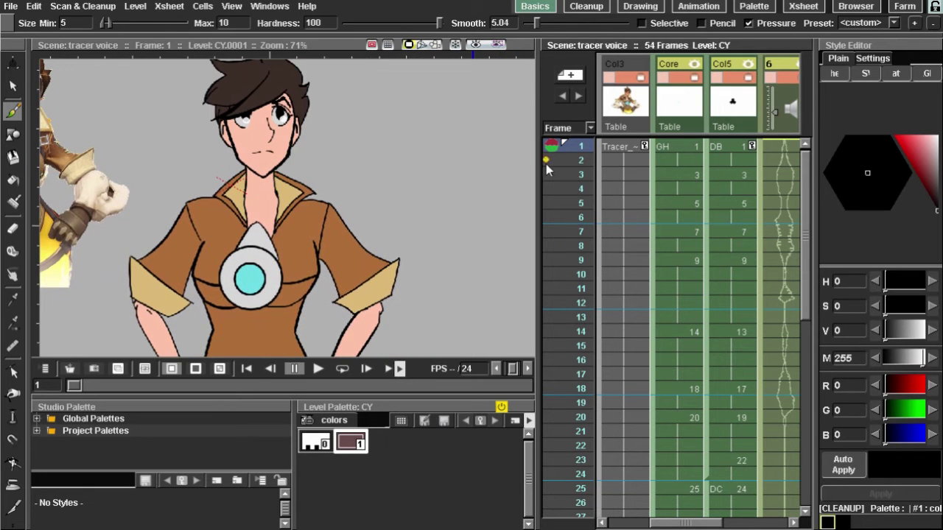
{"action": "left_click_drag", "start_coordinate": [541, 163], "coordinate": [493, 152]}
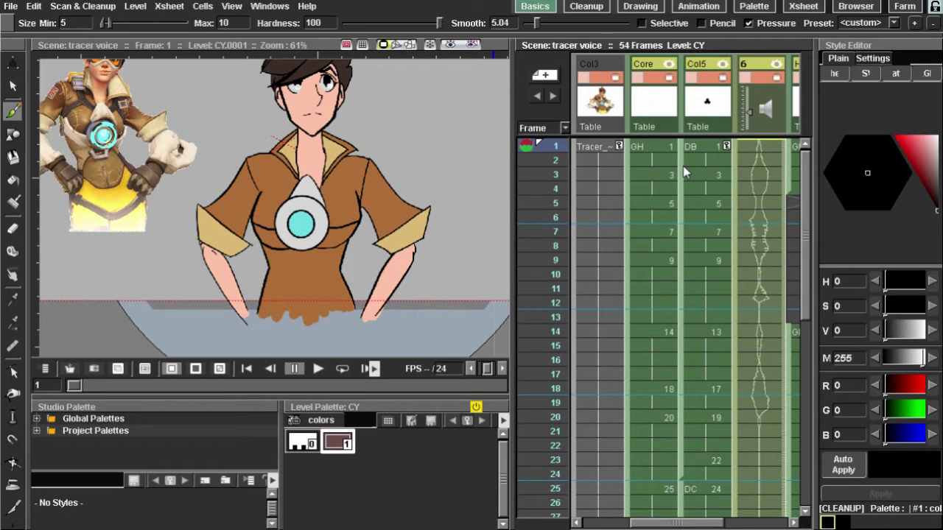
{"action": "left_click_drag", "start_coordinate": [318, 154], "coordinate": [309, 189]}
{"action": "scroll", "coordinate": [308, 191], "scroll_direction": "down", "scroll_amount": 2}
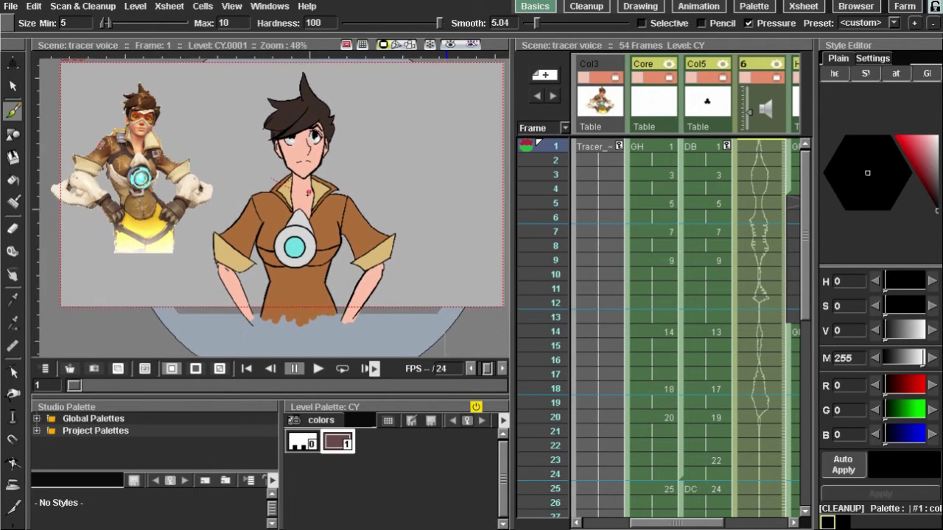
{"action": "scroll", "coordinate": [308, 193], "scroll_direction": "up", "scroll_amount": 3}
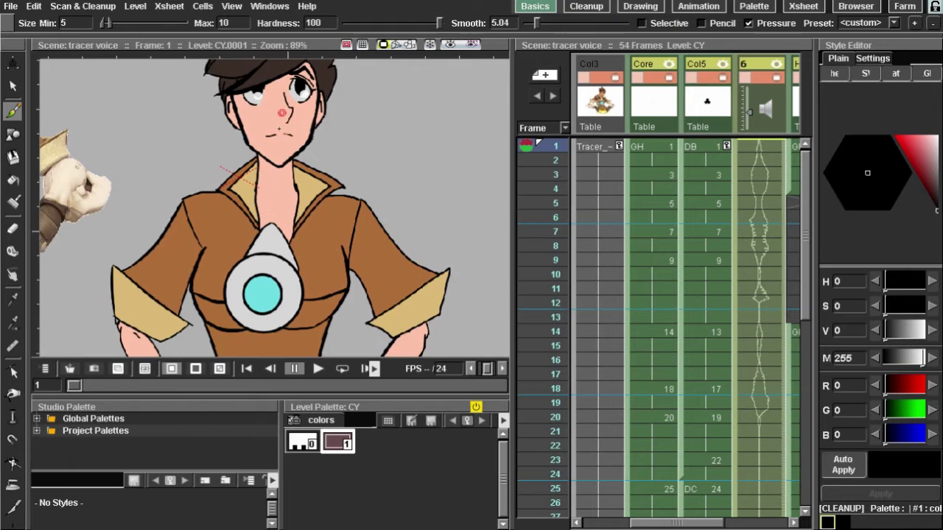
{"action": "scroll", "coordinate": [282, 113], "scroll_direction": "down", "scroll_amount": 2}
{"action": "left_click_drag", "start_coordinate": [332, 302], "coordinate": [327, 235]}
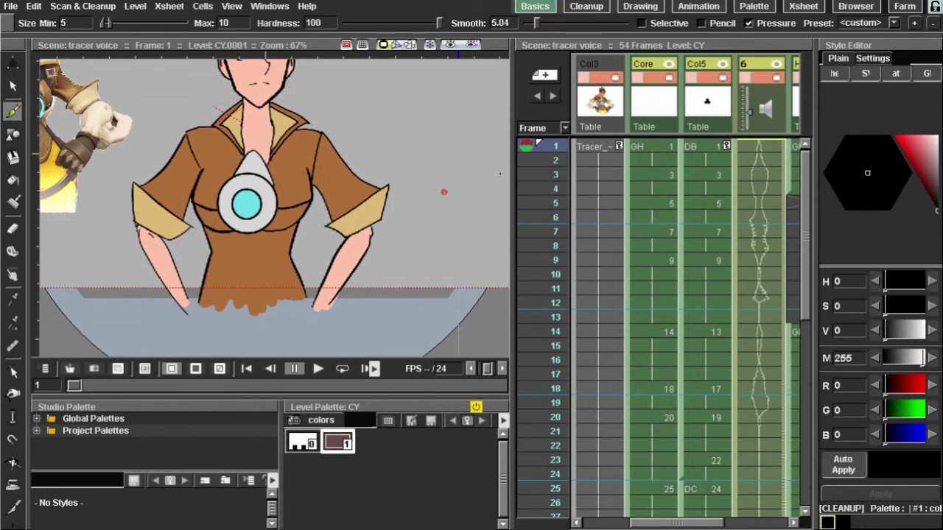
- Select the DB drawing at frame 1 in Col5, enlarge the xsheet area and examine the jacket's outline up close
{"action": "left_click", "coordinate": [689, 146]}
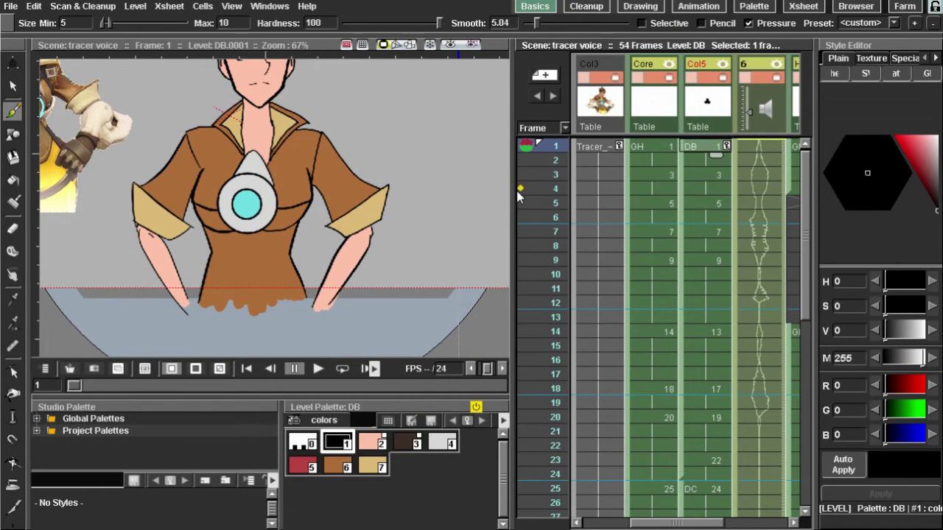
{"action": "left_click_drag", "start_coordinate": [514, 190], "coordinate": [388, 190]}
{"action": "left_click_drag", "start_coordinate": [317, 202], "coordinate": [318, 263]}
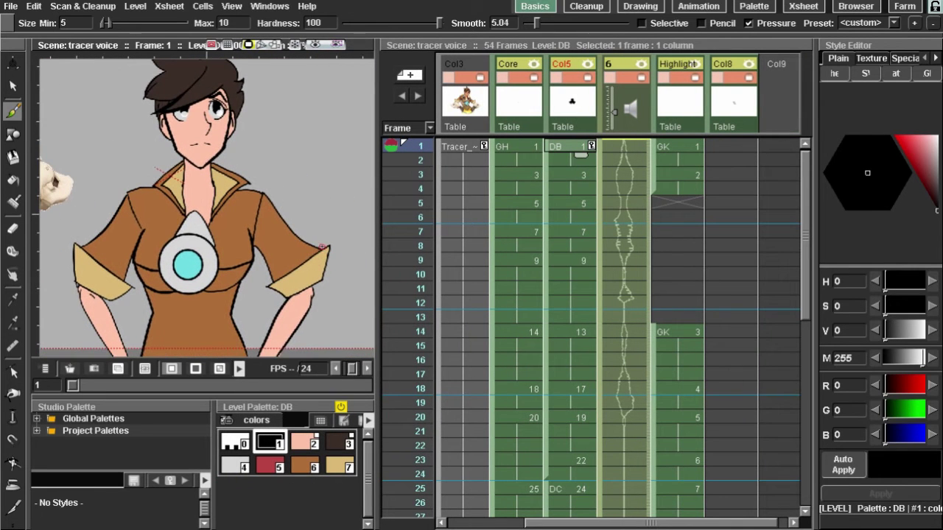
{"action": "scroll", "coordinate": [315, 237], "scroll_direction": "up", "scroll_amount": 6}
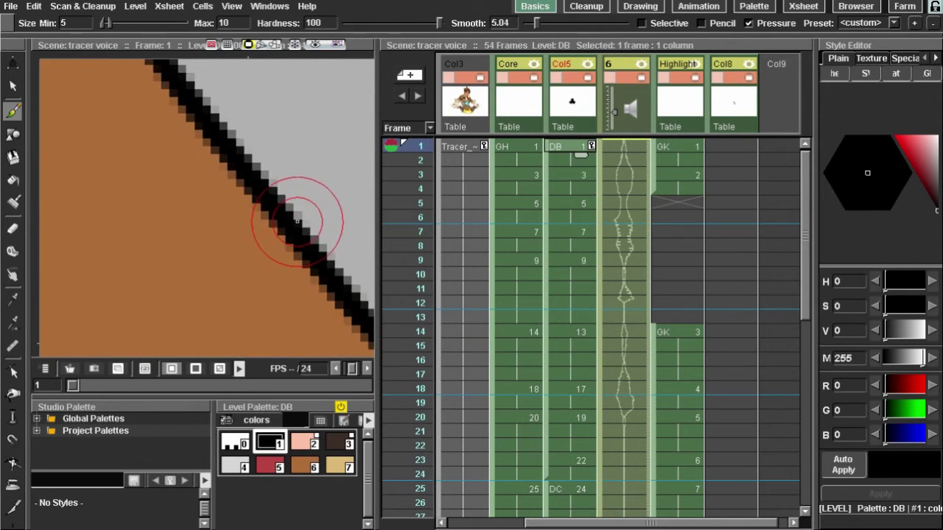
{"action": "scroll", "coordinate": [299, 225], "scroll_direction": "down", "scroll_amount": 6}
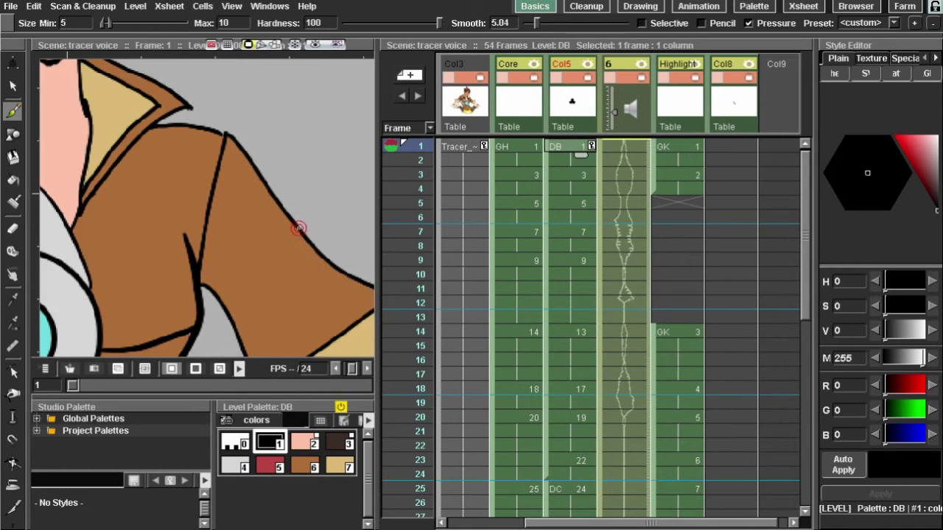
{"action": "scroll", "coordinate": [298, 229], "scroll_direction": "down", "scroll_amount": 3}
{"action": "scroll", "coordinate": [298, 195], "scroll_direction": "up", "scroll_amount": 4}
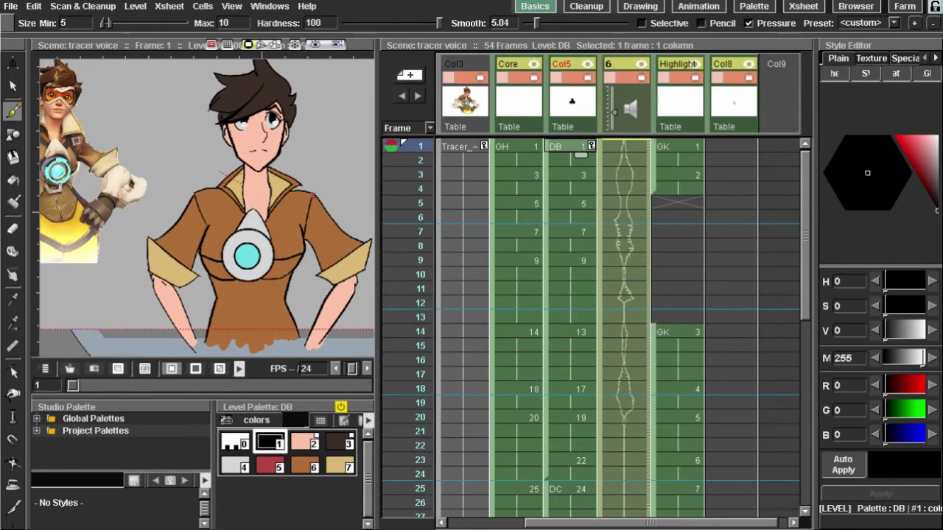
{"action": "left_click_drag", "start_coordinate": [298, 192], "coordinate": [265, 131]}
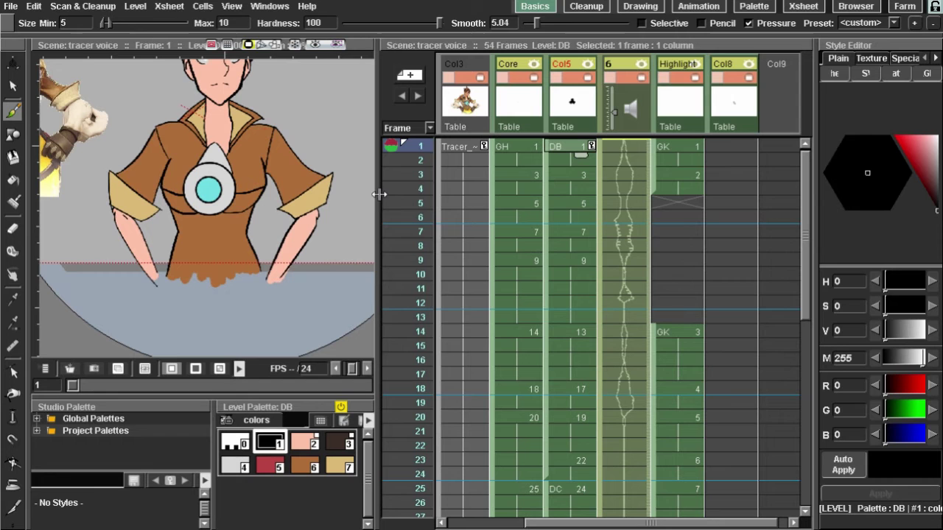
{"action": "left_click_drag", "start_coordinate": [379, 193], "coordinate": [469, 206]}
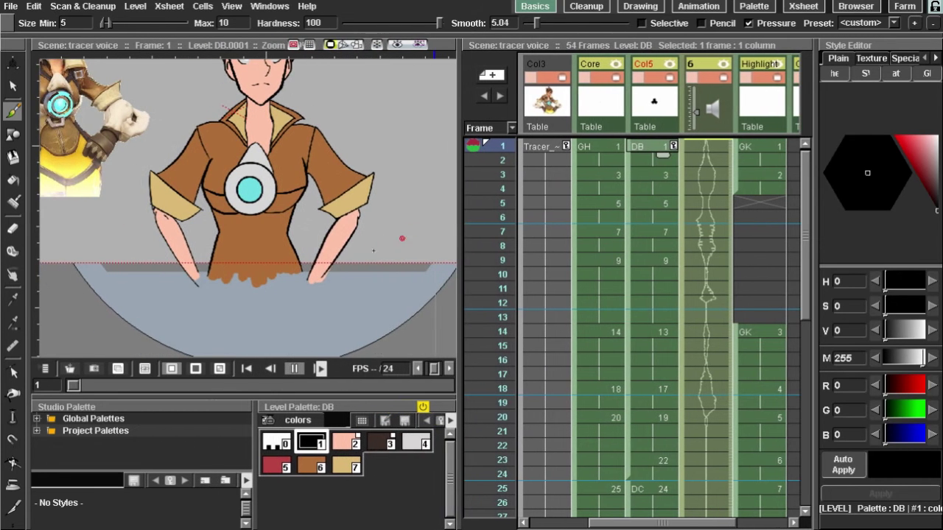
- Select frame 1 of the DB level in Col5 and set the Paint Brush size to 30
{"action": "left_click", "coordinate": [665, 164]}
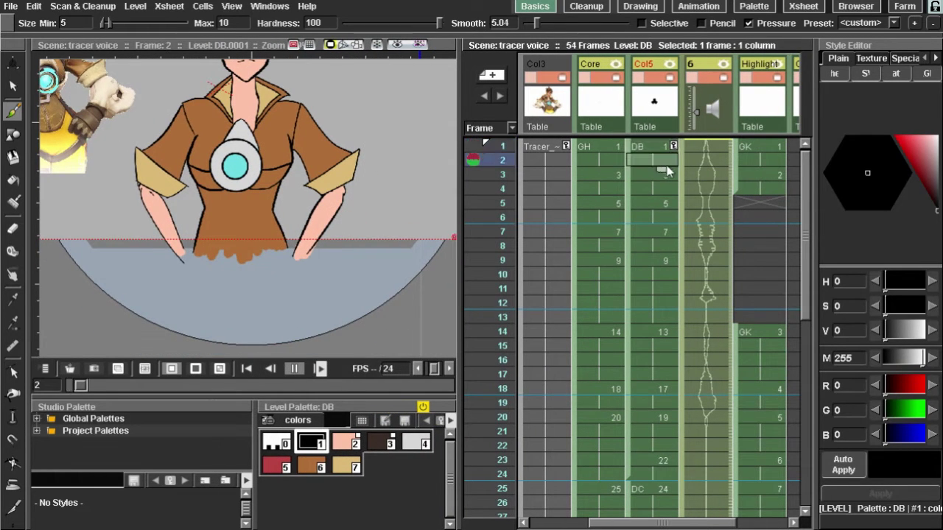
{"action": "left_click", "coordinate": [661, 148]}
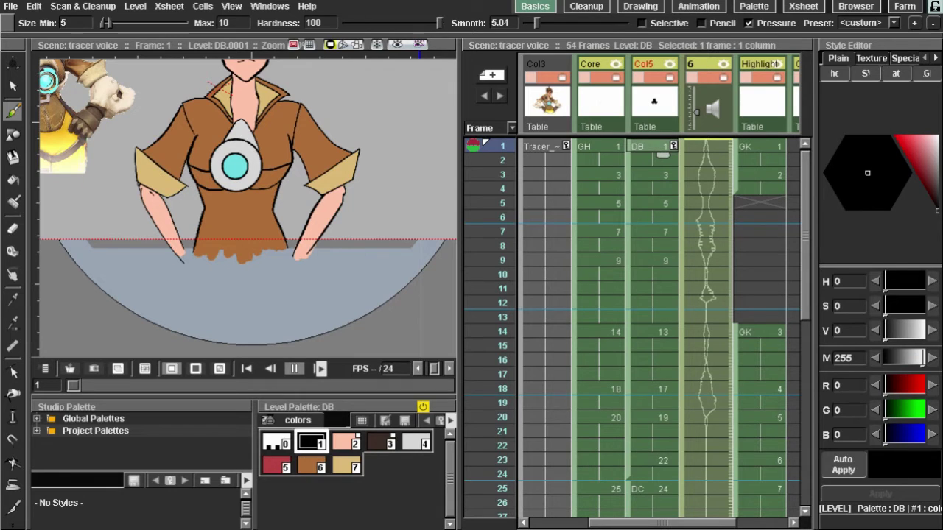
{"action": "mouse_move", "coordinate": [1, 199]}
{"action": "left_click", "coordinate": [14, 201]}
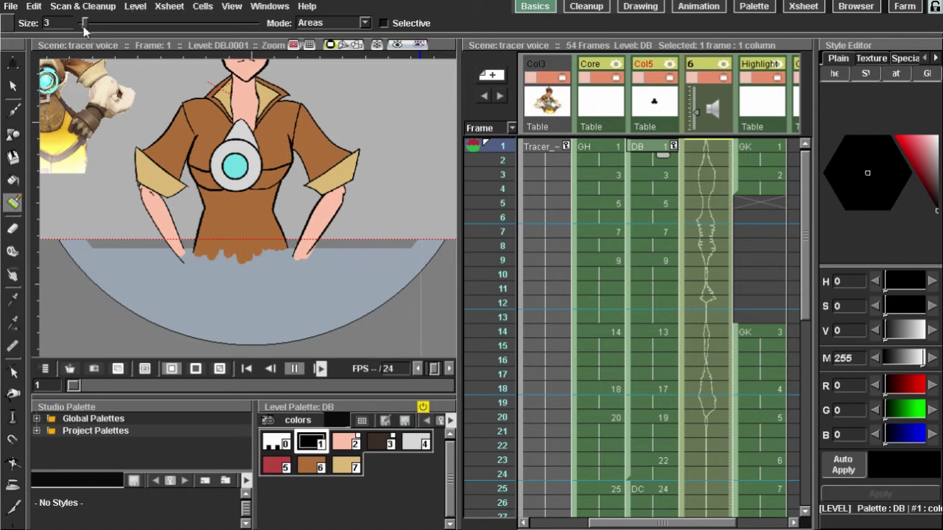
{"action": "left_click_drag", "start_coordinate": [123, 28], "coordinate": [130, 28]}
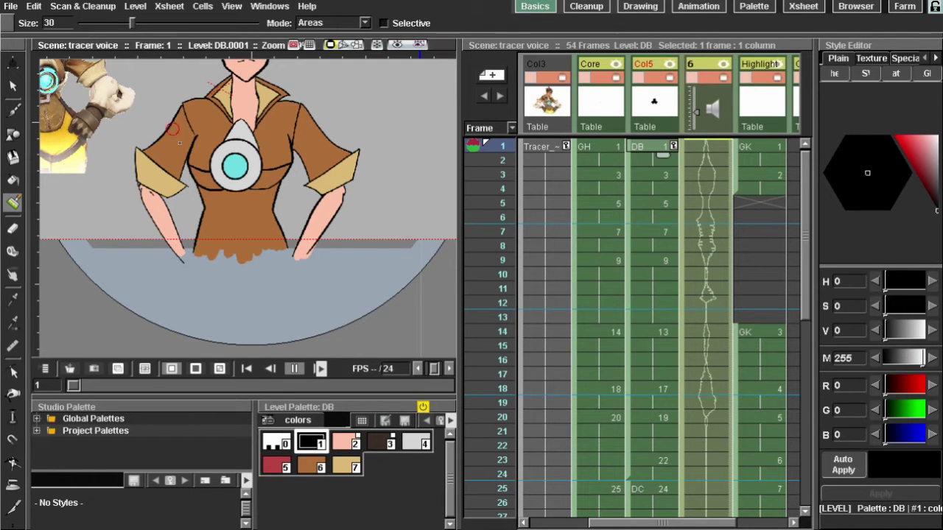
- Draw a small black circle in the empty area beside the character with the Brush
{"action": "left_click", "coordinate": [13, 179]}
{"action": "left_click_drag", "start_coordinate": [168, 199], "coordinate": [172, 146]}
{"action": "left_click_drag", "start_coordinate": [249, 193], "coordinate": [172, 229]}
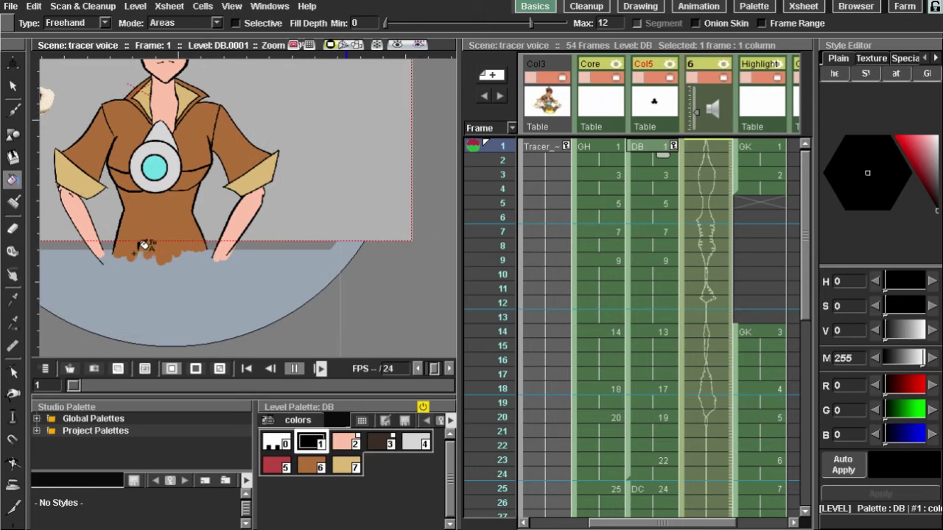
{"action": "left_click", "coordinate": [13, 111]}
{"action": "left_click_drag", "start_coordinate": [248, 182], "coordinate": [204, 212]}
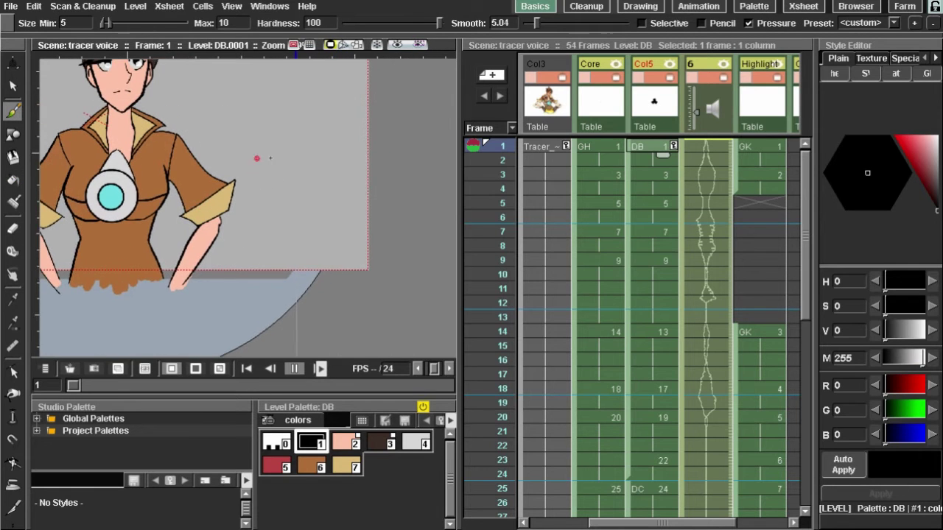
{"action": "left_click_drag", "start_coordinate": [270, 158], "coordinate": [287, 215]}
{"action": "left_click_drag", "start_coordinate": [271, 125], "coordinate": [277, 124]}
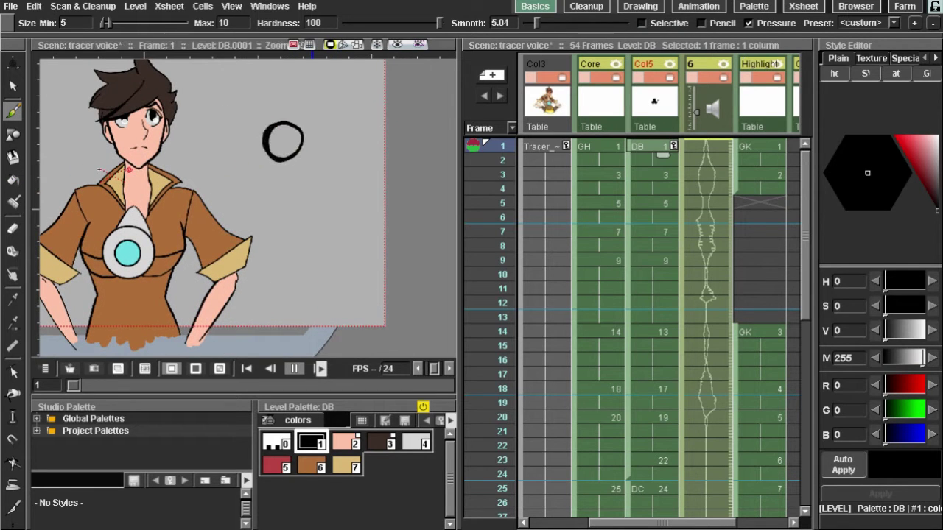
- Set the Fill tool to the Normal type and fill the circle with the red style 5
{"action": "left_click", "coordinate": [12, 179]}
{"action": "left_click", "coordinate": [277, 466]}
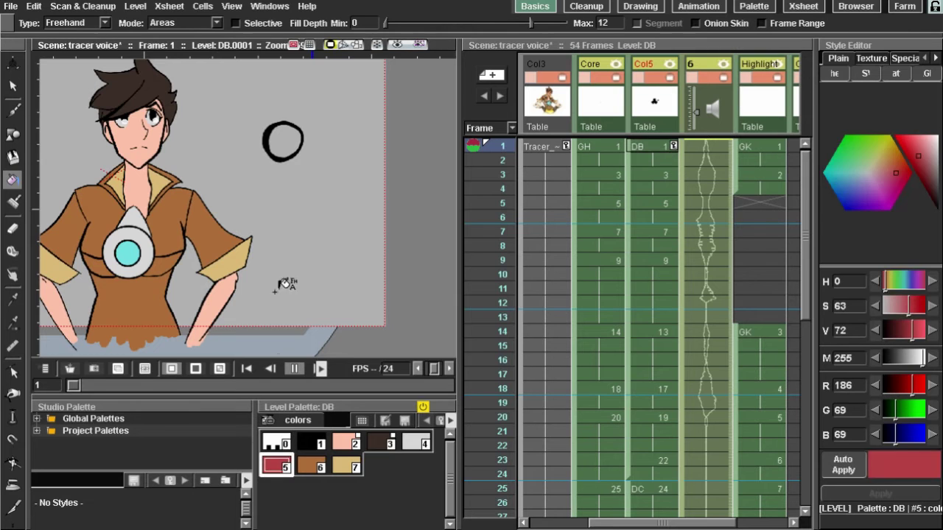
{"action": "left_click", "coordinate": [103, 22]}
{"action": "left_click", "coordinate": [59, 32]}
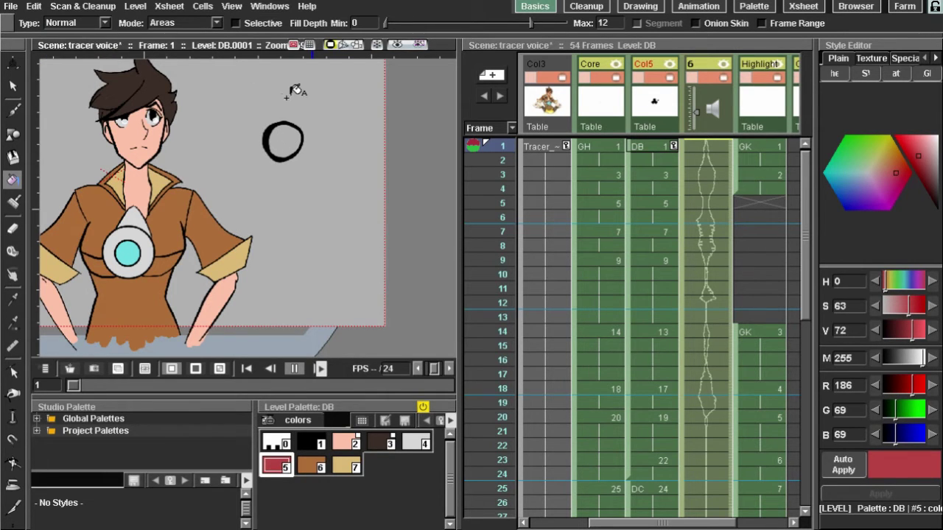
{"action": "left_click", "coordinate": [293, 137]}
{"action": "scroll", "coordinate": [299, 140], "scroll_direction": "up", "scroll_amount": 1}
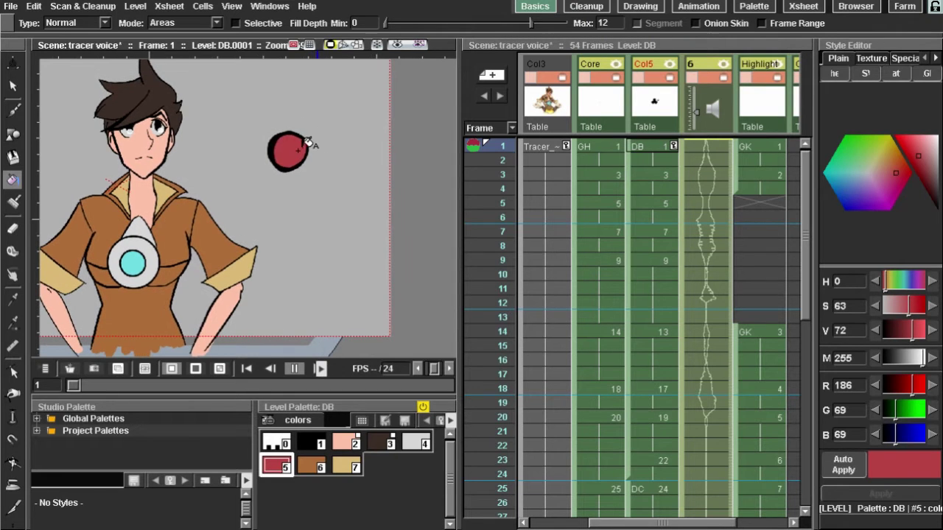
- Undo the red fill and the black circle beside the character
{"action": "key", "text": "ctrl+z"}
{"action": "left_click_drag", "start_coordinate": [310, 200], "coordinate": [379, 171]}
{"action": "key", "text": "ctrl+z"}
{"action": "left_click_drag", "start_coordinate": [302, 162], "coordinate": [275, 173]}
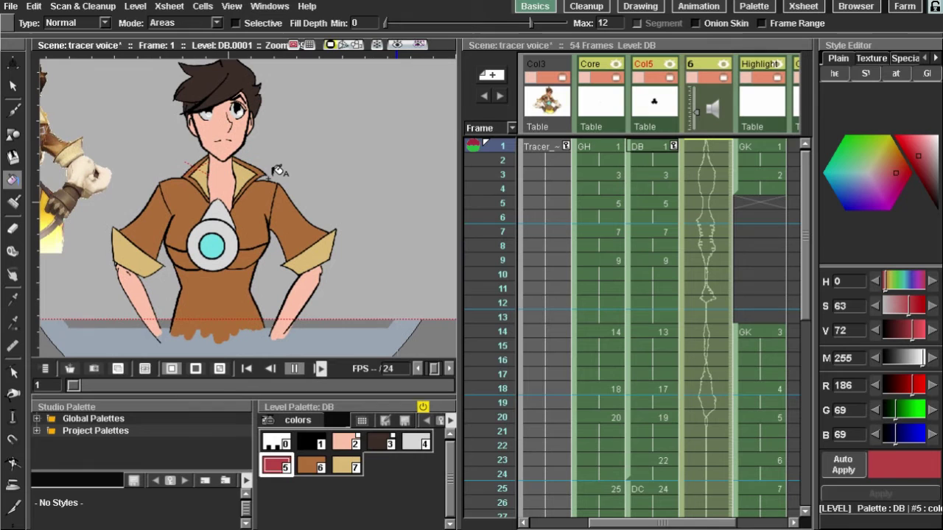
{"action": "left_click", "coordinate": [15, 110]}
{"action": "mouse_move", "coordinate": [323, 203]}
{"action": "left_mouse_down"}
{"action": "mouse_move", "coordinate": [340, 199]}
{"action": "mouse_move", "coordinate": [307, 138]}
{"action": "mouse_move", "coordinate": [256, 156]}
{"action": "mouse_move", "coordinate": [238, 178]}
{"action": "left_mouse_up"}
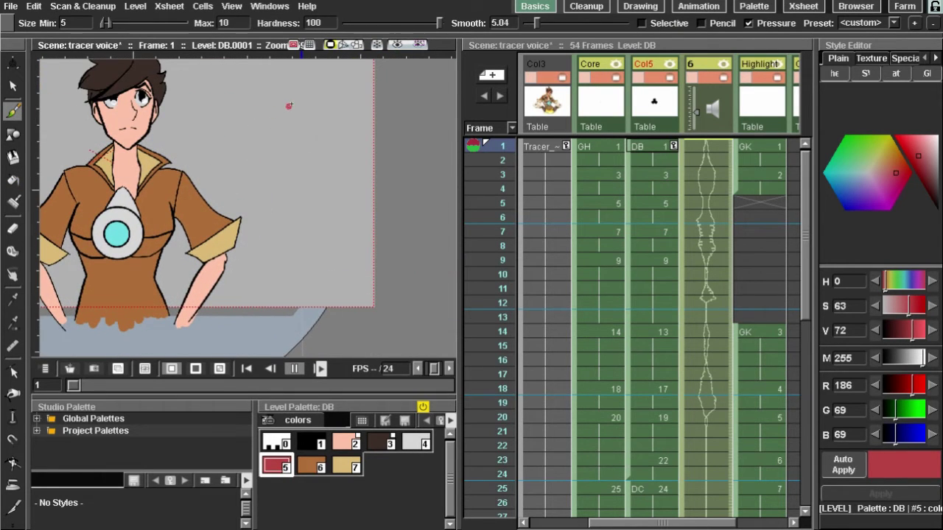
{"action": "mouse_move", "coordinate": [288, 106]}
{"action": "left_mouse_down"}
{"action": "mouse_move", "coordinate": [264, 112]}
{"action": "mouse_move", "coordinate": [284, 91]}
{"action": "mouse_move", "coordinate": [305, 113]}
{"action": "mouse_move", "coordinate": [296, 122]}
{"action": "mouse_move", "coordinate": [295, 156]}
{"action": "left_mouse_up"}
{"action": "key", "text": "ctrl+z"}
- Draw a black circle beside the character and paint its inside with brown style 6 using the Paint Brush
{"action": "left_click", "coordinate": [309, 447]}
{"action": "key", "text": "j"}
{"action": "left_click", "coordinate": [311, 466]}
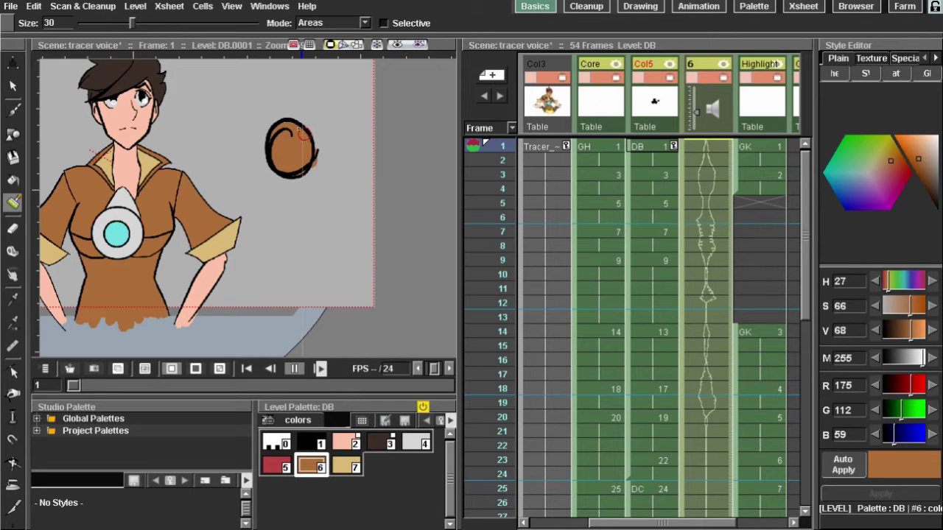
{"action": "key", "text": "ctrl+z"}
{"action": "left_click_drag", "start_coordinate": [289, 134], "coordinate": [297, 162]}
- Undo the brown paint and the black circle it was applied to
{"action": "mouse_move", "coordinate": [298, 146]}
{"action": "left_mouse_down"}
{"action": "mouse_move", "coordinate": [274, 139]}
{"action": "mouse_move", "coordinate": [230, 166]}
{"action": "mouse_move", "coordinate": [265, 156]}
{"action": "mouse_move", "coordinate": [342, 173]}
{"action": "left_mouse_up"}
{"action": "scroll", "coordinate": [246, 155], "scroll_direction": "down", "scroll_amount": 1}
{"action": "key", "text": "ctrl+z"}
{"action": "key", "text": "ctrl+z"}
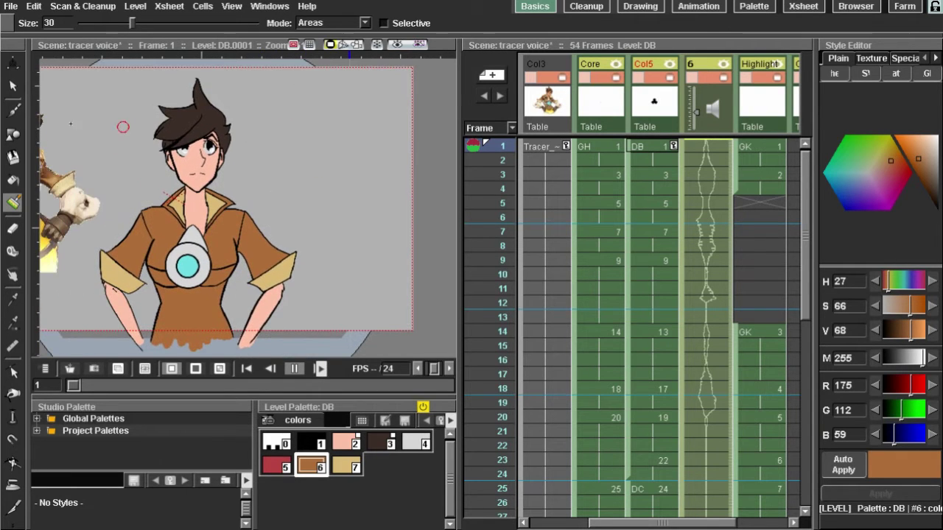
- Draw a row of four separate black ovals beside the character with the Brush
{"action": "left_click", "coordinate": [14, 111]}
{"action": "left_click_drag", "start_coordinate": [188, 145], "coordinate": [231, 174]}
{"action": "scroll", "coordinate": [221, 170], "scroll_direction": "up", "scroll_amount": 8}
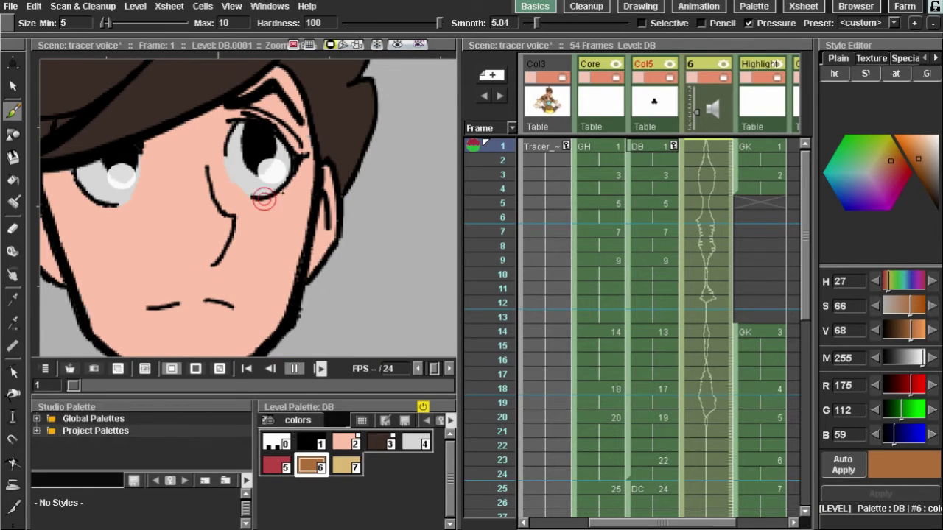
{"action": "scroll", "coordinate": [250, 184], "scroll_direction": "down", "scroll_amount": 2}
{"action": "scroll", "coordinate": [250, 184], "scroll_direction": "down", "scroll_amount": 3}
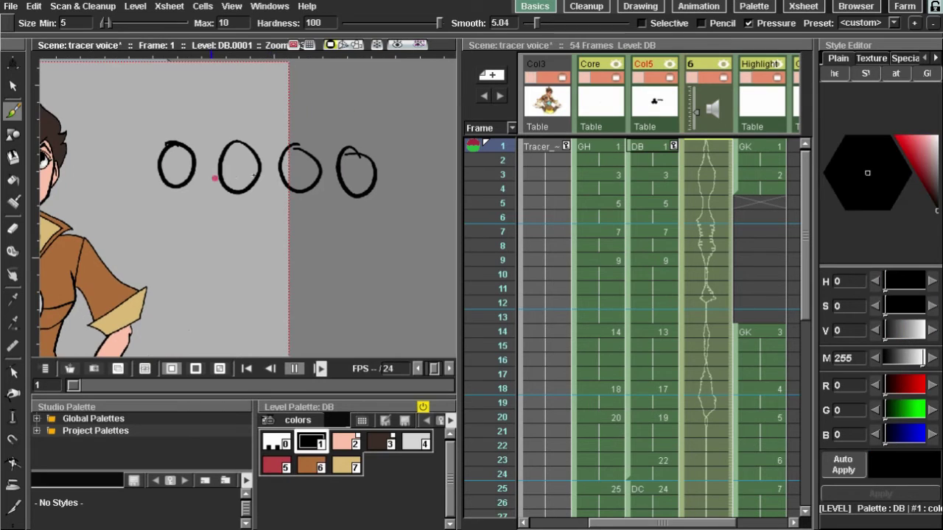
- Fill the first oval with the red style 5 using the Normal fill type
{"action": "left_click", "coordinate": [17, 175]}
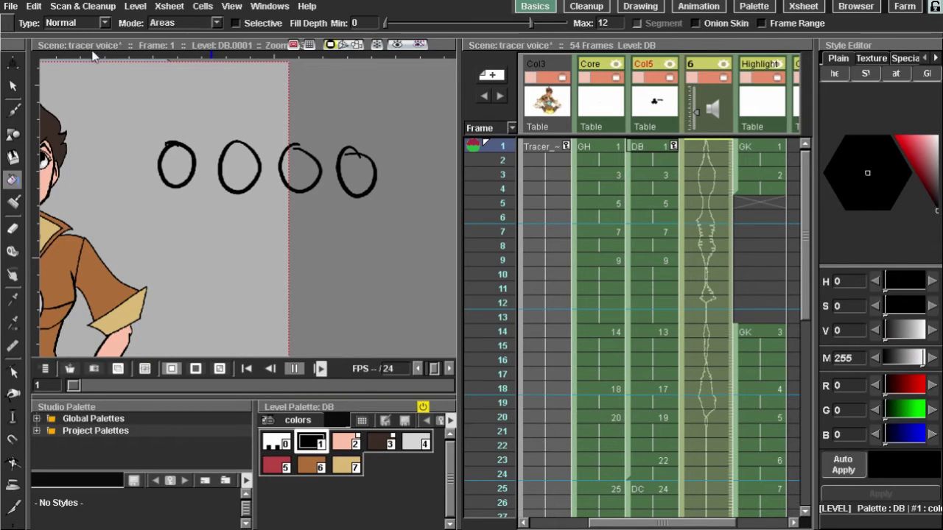
{"action": "left_click", "coordinate": [177, 163]}
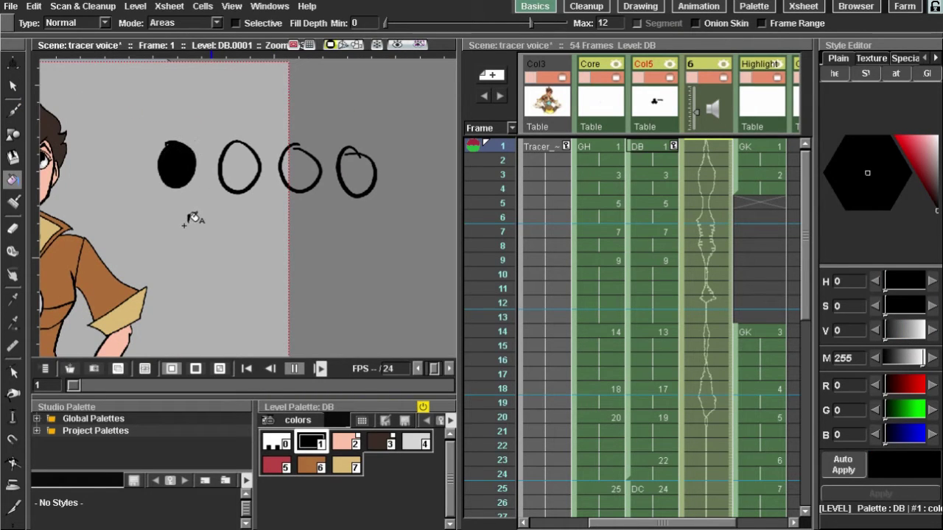
{"action": "key", "text": "ctrl+z"}
{"action": "left_click", "coordinate": [276, 465]}
{"action": "left_click", "coordinate": [189, 156]}
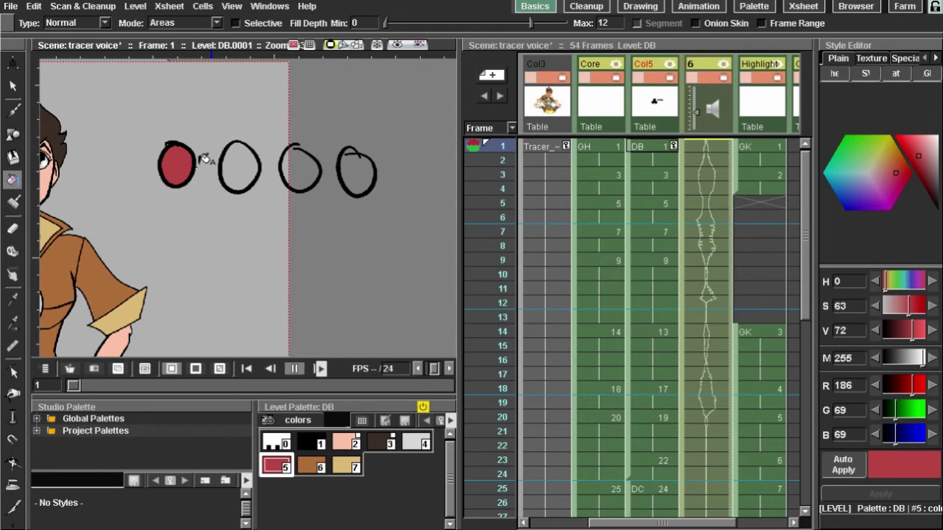
- Fill the second oval with red by enclosing it with the Rectangular fill type
{"action": "left_click", "coordinate": [103, 25]}
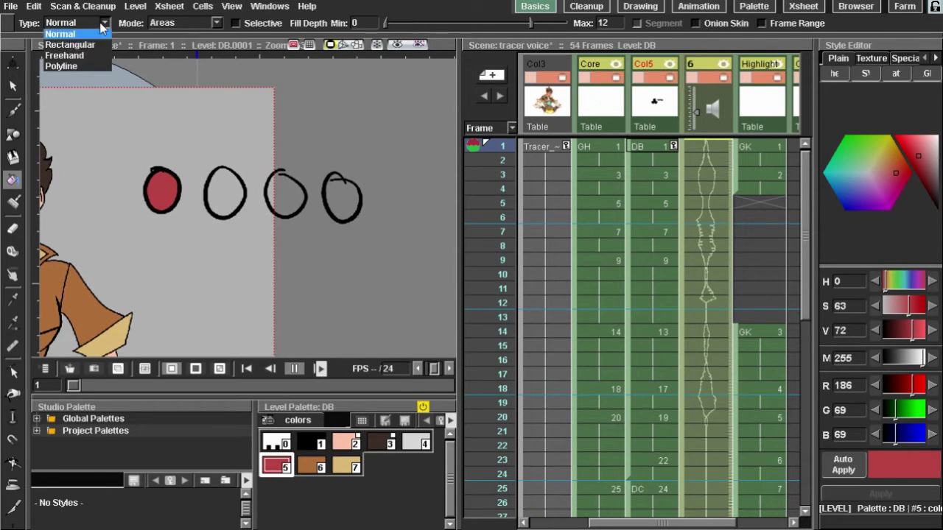
{"action": "left_click", "coordinate": [70, 44]}
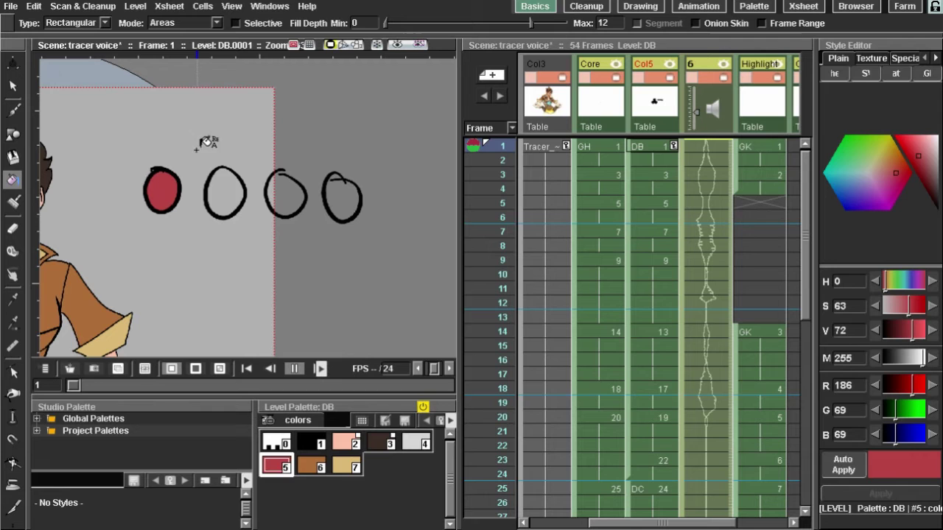
{"action": "left_click_drag", "start_coordinate": [195, 149], "coordinate": [252, 217]}
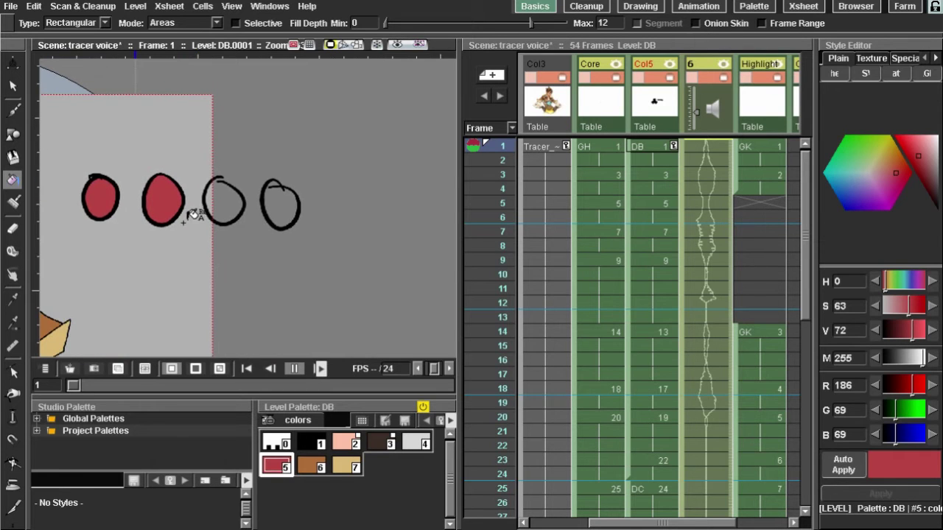
- Set the Fill type to Freehand and try to enclose the third oval with a freehand loop
{"action": "left_click", "coordinate": [80, 22]}
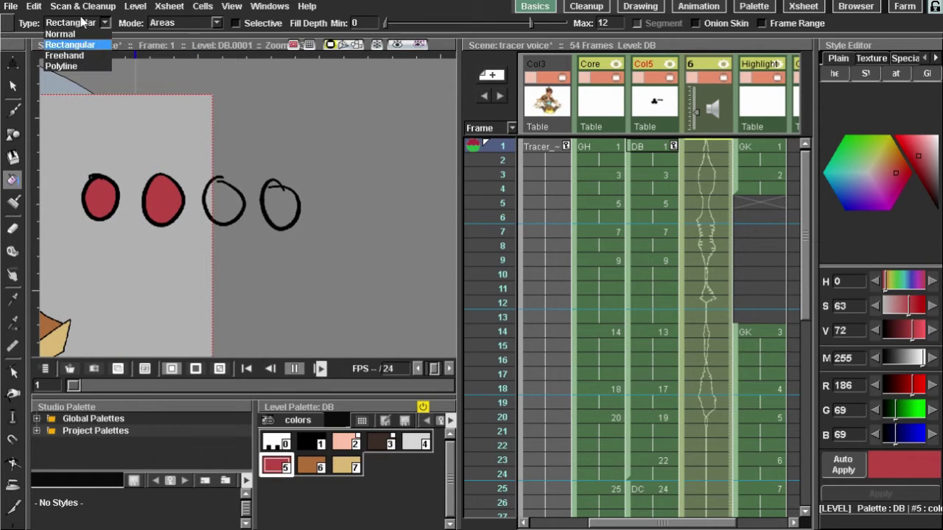
{"action": "left_click", "coordinate": [103, 56]}
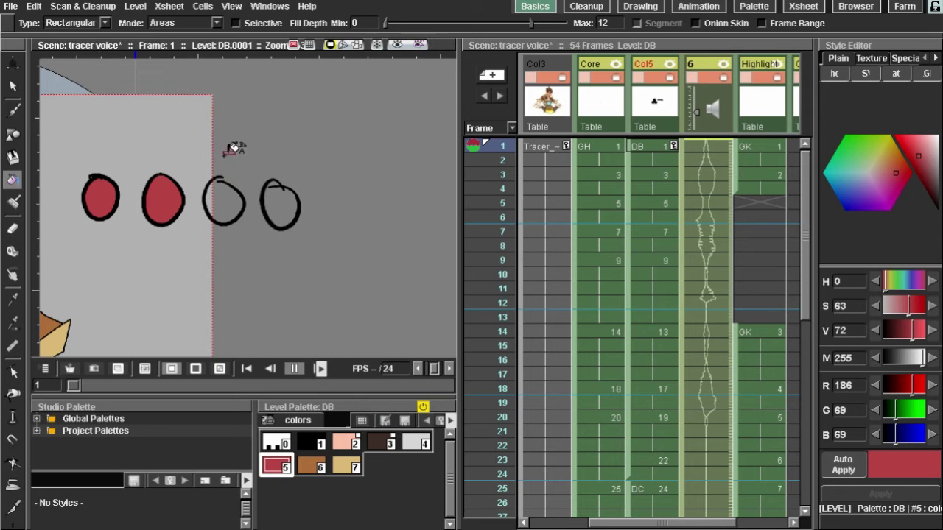
{"action": "left_click", "coordinate": [73, 23]}
{"action": "left_click", "coordinate": [67, 56]}
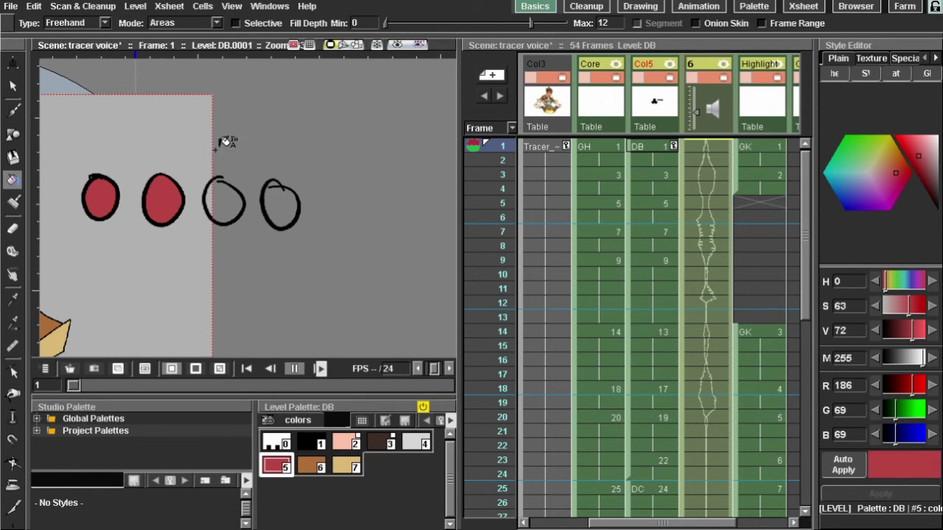
{"action": "mouse_move", "coordinate": [213, 166]}
{"action": "left_mouse_down"}
{"action": "mouse_move", "coordinate": [191, 225]}
{"action": "mouse_move", "coordinate": [231, 164]}
{"action": "left_mouse_up"}
{"action": "left_click", "coordinate": [13, 110]}
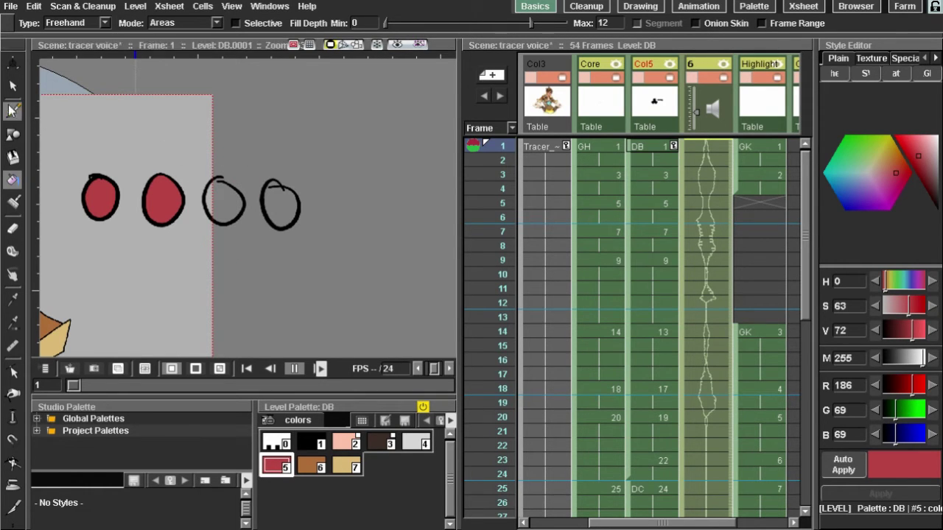
{"action": "left_click", "coordinate": [310, 442]}
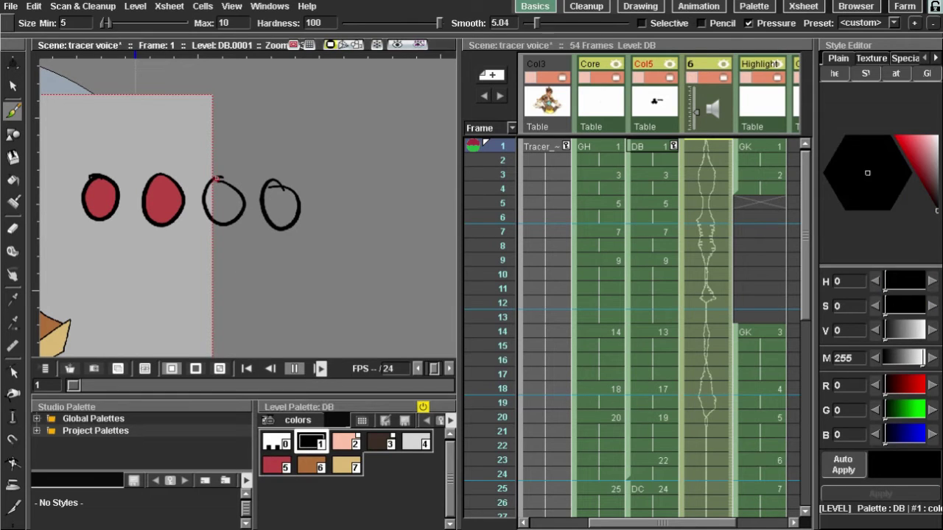
{"action": "left_click", "coordinate": [13, 179]}
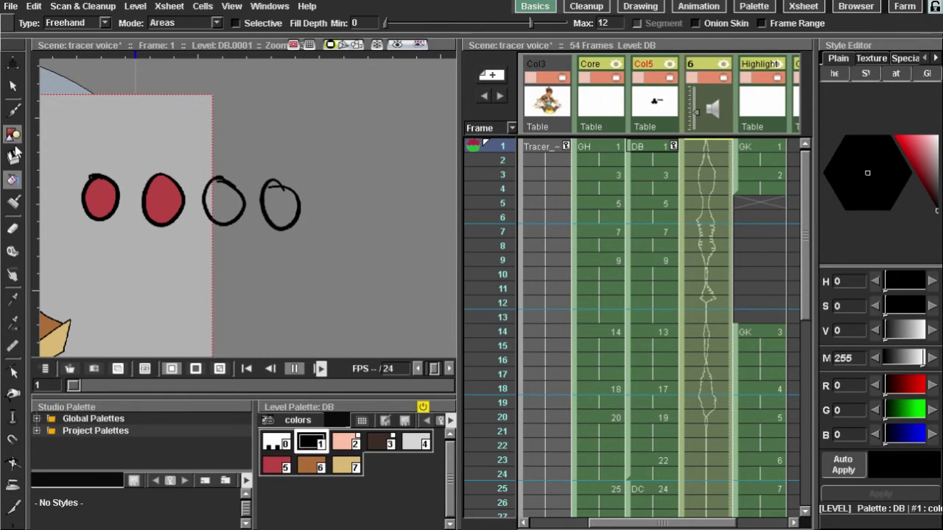
{"action": "mouse_move", "coordinate": [233, 145]}
{"action": "left_mouse_down"}
{"action": "mouse_move", "coordinate": [190, 198]}
{"action": "mouse_move", "coordinate": [240, 159]}
{"action": "left_mouse_up"}
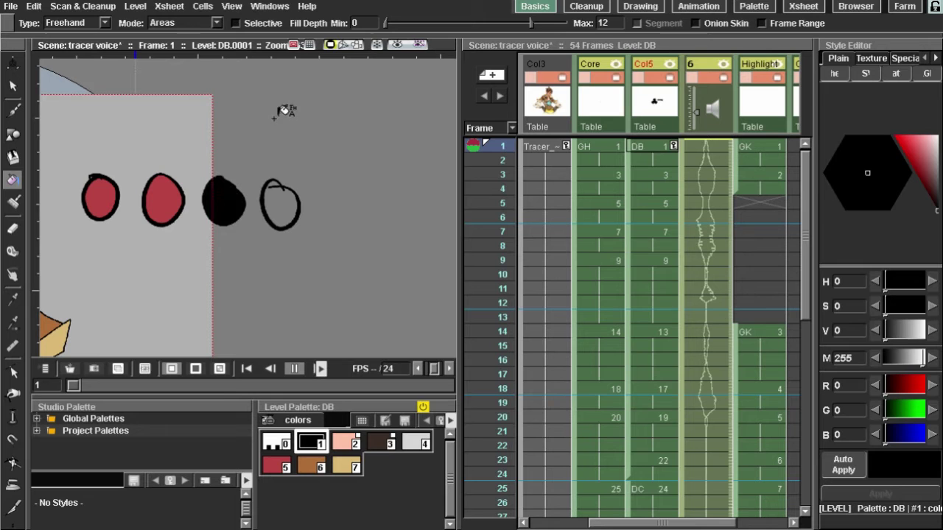
{"action": "mouse_move", "coordinate": [273, 114]}
{"action": "left_mouse_down"}
{"action": "mouse_move", "coordinate": [274, 156]}
{"action": "mouse_move", "coordinate": [325, 122]}
{"action": "mouse_move", "coordinate": [361, 235]}
{"action": "mouse_move", "coordinate": [374, 148]}
{"action": "mouse_move", "coordinate": [327, 132]}
{"action": "left_mouse_up"}
{"action": "key", "text": "ctrl+z"}
- Fill the third oval with the red style 5 by looping around it with the Freehand fill type
{"action": "left_click", "coordinate": [277, 471]}
{"action": "mouse_move", "coordinate": [238, 147]}
{"action": "left_mouse_down"}
{"action": "mouse_move", "coordinate": [253, 179]}
{"action": "mouse_move", "coordinate": [243, 151]}
{"action": "left_mouse_up"}
{"action": "mouse_move", "coordinate": [313, 129]}
{"action": "left_mouse_down"}
{"action": "mouse_move", "coordinate": [298, 107]}
{"action": "mouse_move", "coordinate": [210, 223]}
{"action": "mouse_move", "coordinate": [302, 134]}
{"action": "left_mouse_up"}
{"action": "key", "text": "ctrl+z"}
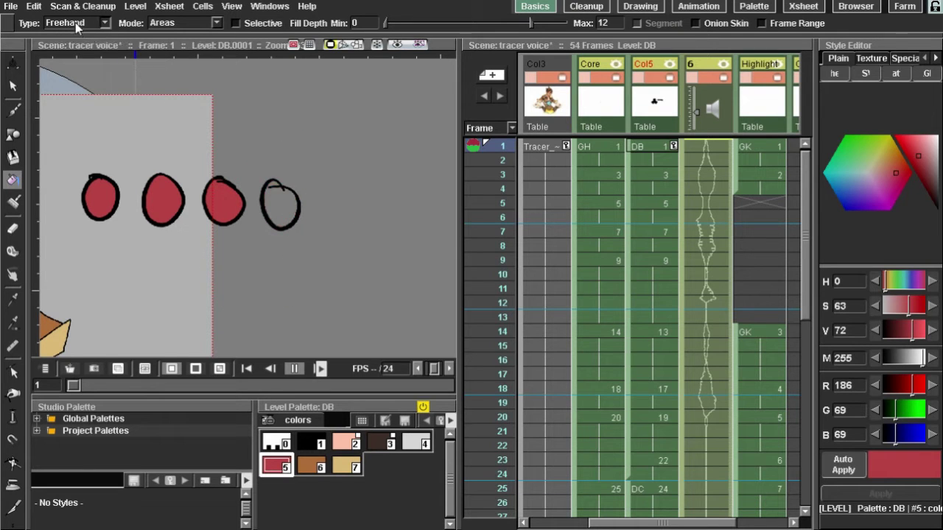
- Fill the fourth oval with red by enclosing it in a multi-sided outline with the Polyline fill type
{"action": "left_click", "coordinate": [75, 22]}
{"action": "left_click", "coordinate": [90, 67]}
{"action": "left_click", "coordinate": [274, 145]}
{"action": "left_click", "coordinate": [252, 191]}
{"action": "left_click", "coordinate": [268, 277]}
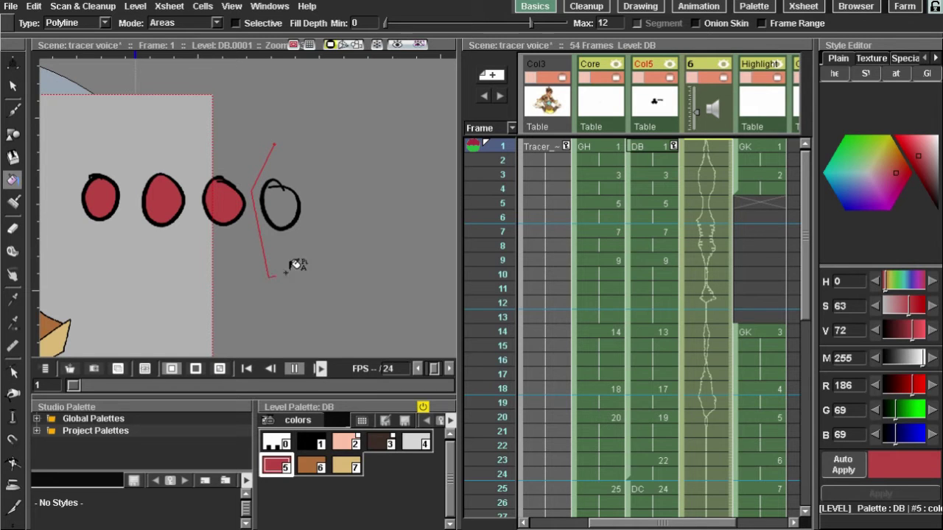
{"action": "left_click", "coordinate": [364, 230]}
{"action": "left_click", "coordinate": [363, 150]}
{"action": "left_click", "coordinate": [303, 172]}
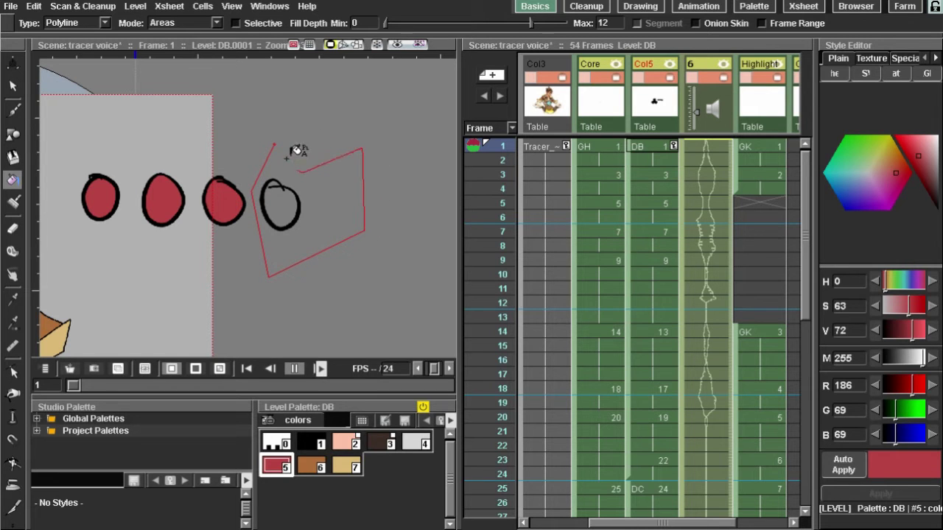
{"action": "double_click", "coordinate": [287, 171]}
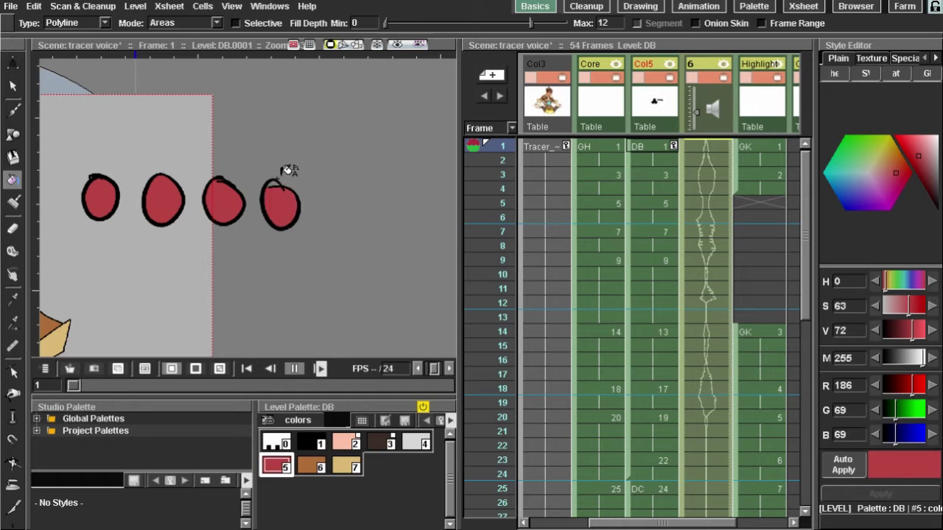
- Try to fill the small loop at the top of the fourth oval with further Polyline outlines
{"action": "scroll", "coordinate": [243, 165], "scroll_direction": "up", "scroll_amount": 2}
{"action": "left_click", "coordinate": [253, 162]}
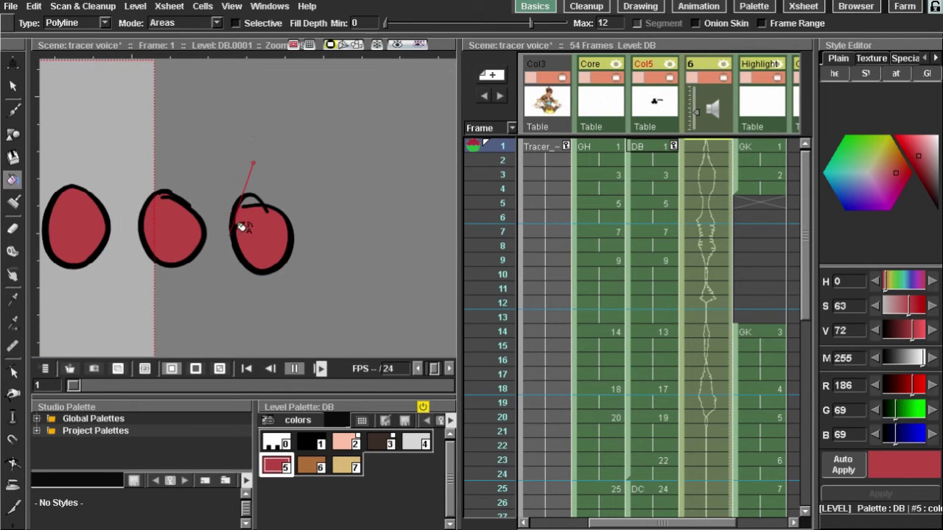
{"action": "left_click", "coordinate": [231, 234]}
{"action": "left_click", "coordinate": [263, 234]}
{"action": "left_click", "coordinate": [288, 198]}
{"action": "left_click", "coordinate": [275, 163]}
{"action": "double_click", "coordinate": [252, 160]}
{"action": "left_click_drag", "start_coordinate": [258, 160], "coordinate": [326, 133]}
{"action": "scroll", "coordinate": [263, 156], "scroll_direction": "down", "scroll_amount": 1}
{"action": "left_click", "coordinate": [256, 134]}
{"action": "left_click", "coordinate": [263, 125]}
{"action": "double_click", "coordinate": [269, 157]}
{"action": "scroll", "coordinate": [325, 137], "scroll_direction": "down", "scroll_amount": 1}
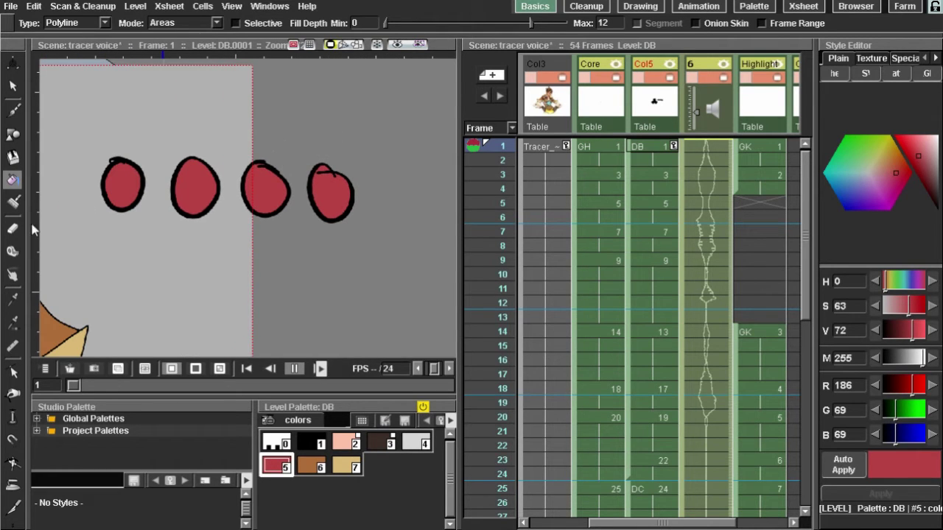
- Undo the red fills and all four black ovals beside the character
{"action": "mouse_move", "coordinate": [186, 178]}
{"action": "left_mouse_down"}
{"action": "mouse_move", "coordinate": [254, 171]}
{"action": "mouse_move", "coordinate": [194, 145]}
{"action": "left_mouse_up"}
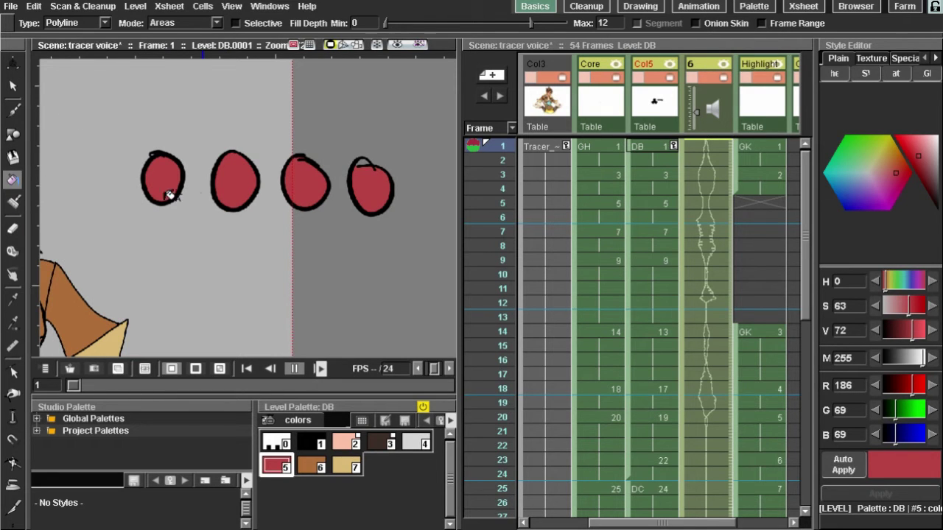
{"action": "mouse_move", "coordinate": [179, 205]}
{"action": "left_mouse_down"}
{"action": "mouse_move", "coordinate": [160, 186]}
{"action": "mouse_move", "coordinate": [197, 202]}
{"action": "mouse_move", "coordinate": [189, 173]}
{"action": "left_mouse_up"}
{"action": "key", "text": "ctrl+z"}
{"action": "key", "text": "ctrl+z"}
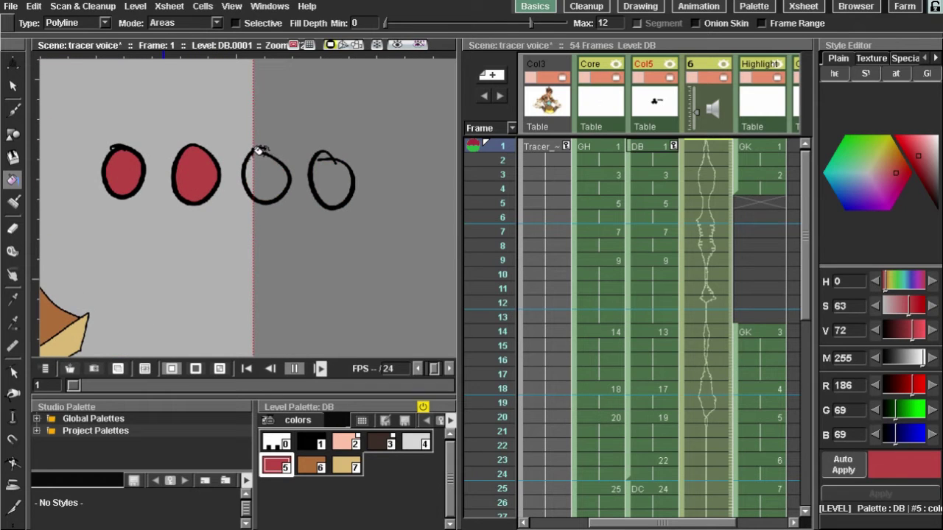
{"action": "mouse_move", "coordinate": [251, 160]}
{"action": "left_mouse_down"}
{"action": "mouse_move", "coordinate": [258, 178]}
{"action": "mouse_move", "coordinate": [260, 160]}
{"action": "left_mouse_up"}
{"action": "key", "text": "ctrl+z"}
{"action": "key", "text": "ctrl+z"}
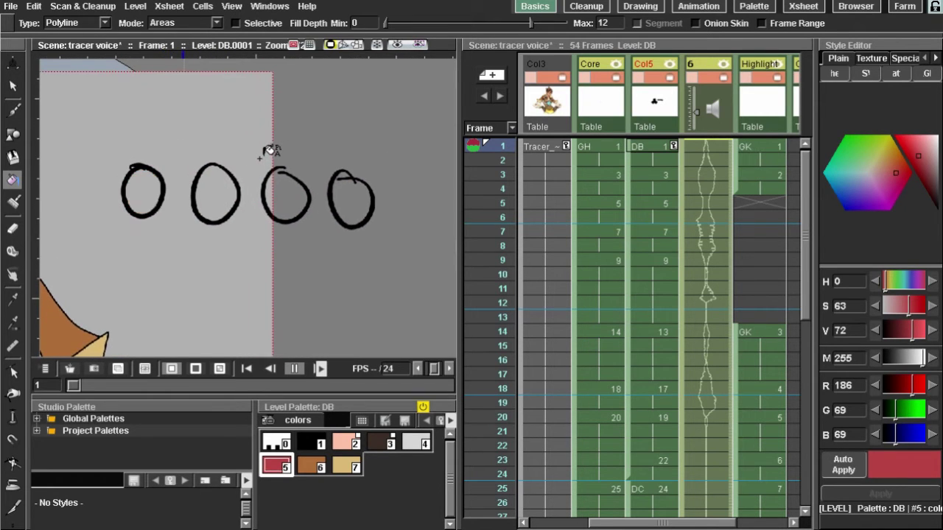
{"action": "key", "text": "ctrl+z"}
{"action": "key", "text": "ctrl+z"}
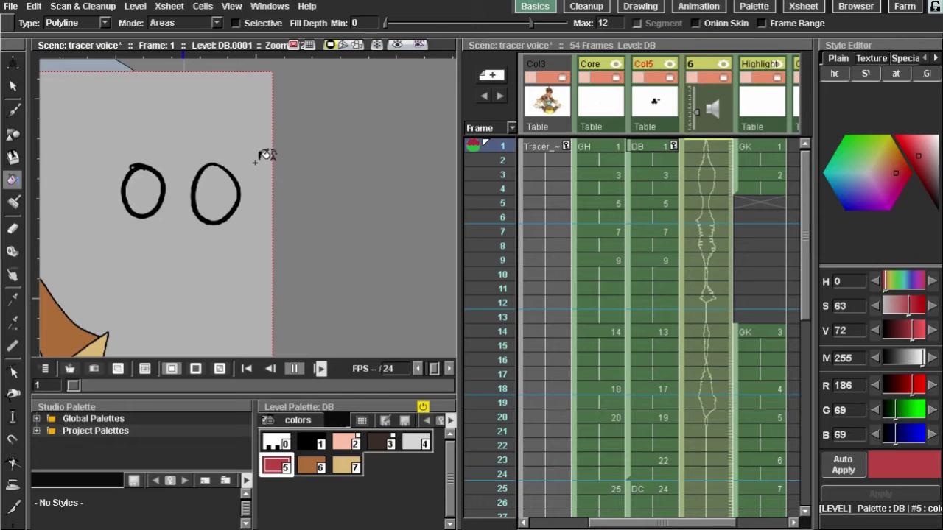
{"action": "key", "text": "ctrl+z"}
{"action": "key", "text": "ctrl+z"}
- Draw a single oval beside the character with the Brush in the black style 1
{"action": "left_click_drag", "start_coordinate": [273, 155], "coordinate": [326, 170]}
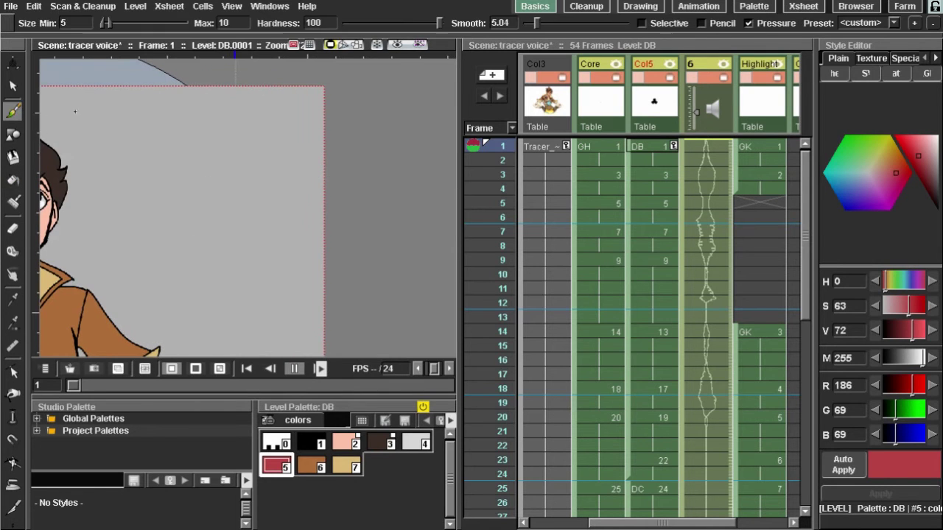
{"action": "left_click_drag", "start_coordinate": [184, 147], "coordinate": [186, 143]}
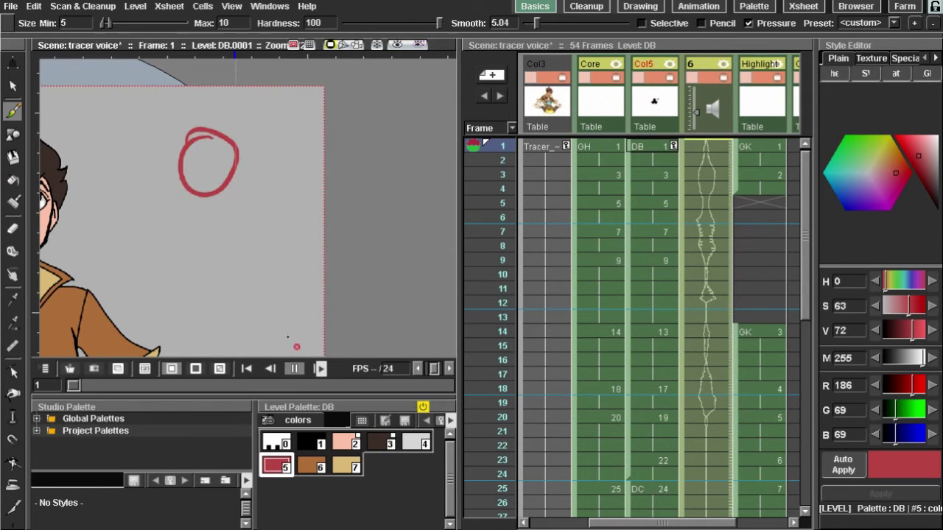
{"action": "key", "text": "ctrl+z"}
{"action": "left_click", "coordinate": [310, 442]}
{"action": "left_click_drag", "start_coordinate": [218, 149], "coordinate": [217, 149]}
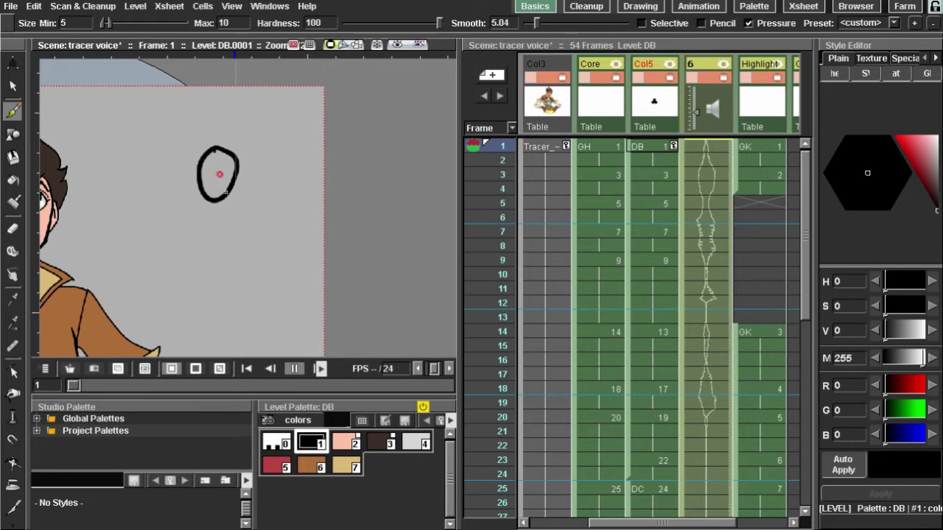
- Fill the new oval with the red style 5 using the Normal fill type
{"action": "left_click", "coordinate": [277, 465]}
{"action": "left_click", "coordinate": [12, 181]}
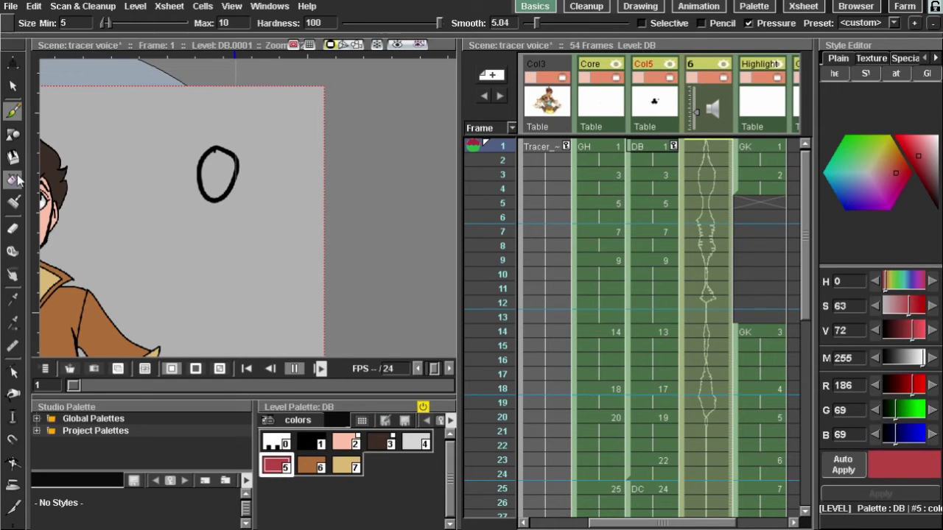
{"action": "left_click", "coordinate": [101, 23]}
{"action": "left_click", "coordinate": [90, 35]}
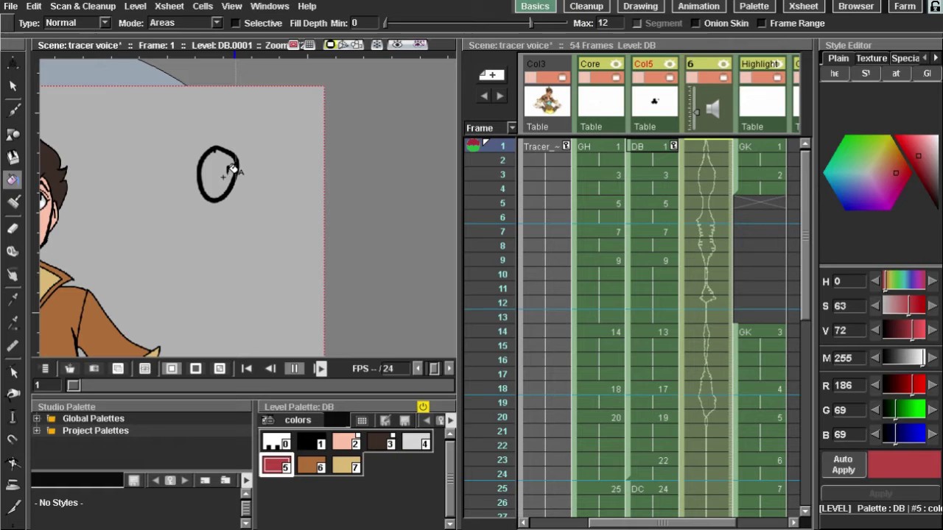
{"action": "left_click", "coordinate": [231, 169]}
- Try the size 40 Eraser in Lines mode across the top of the red oval and undo the stroke
{"action": "left_click", "coordinate": [13, 229]}
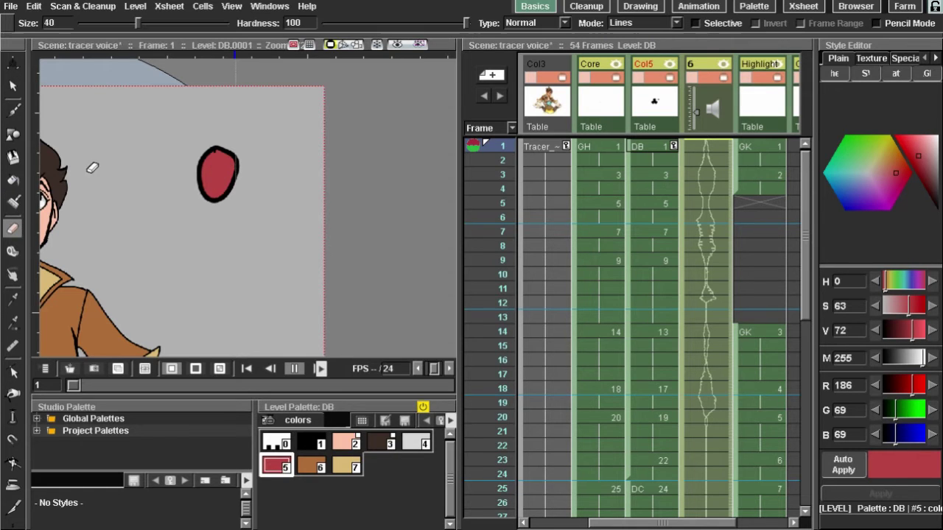
{"action": "mouse_move", "coordinate": [211, 143]}
{"action": "left_mouse_down"}
{"action": "mouse_move", "coordinate": [212, 174]}
{"action": "mouse_move", "coordinate": [242, 188]}
{"action": "mouse_move", "coordinate": [231, 192]}
{"action": "mouse_move", "coordinate": [274, 142]}
{"action": "left_mouse_up"}
{"action": "key", "text": "ctrl+z"}
{"action": "left_click_drag", "start_coordinate": [229, 118], "coordinate": [211, 119]}
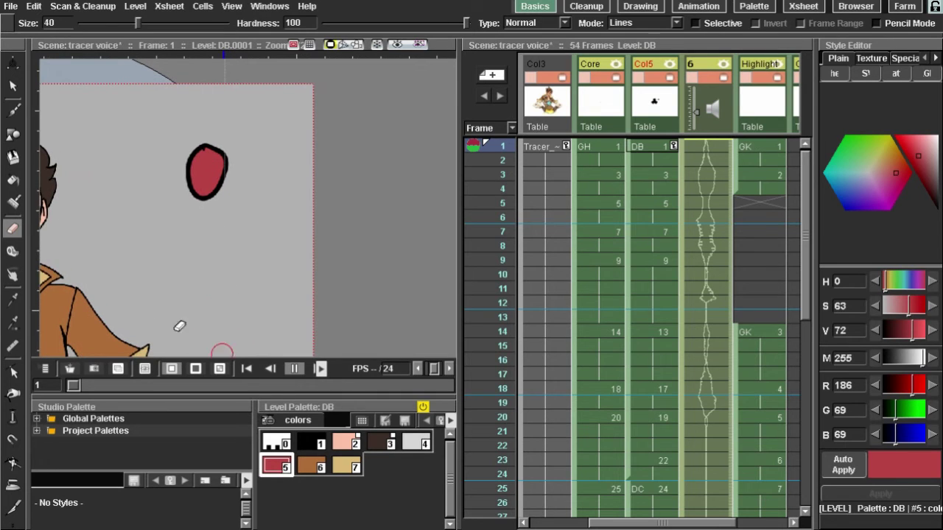
- Paint away the oval's red fill with the Paint Brush using style 0 in Areas mode, and undo the removal
{"action": "left_click", "coordinate": [14, 204]}
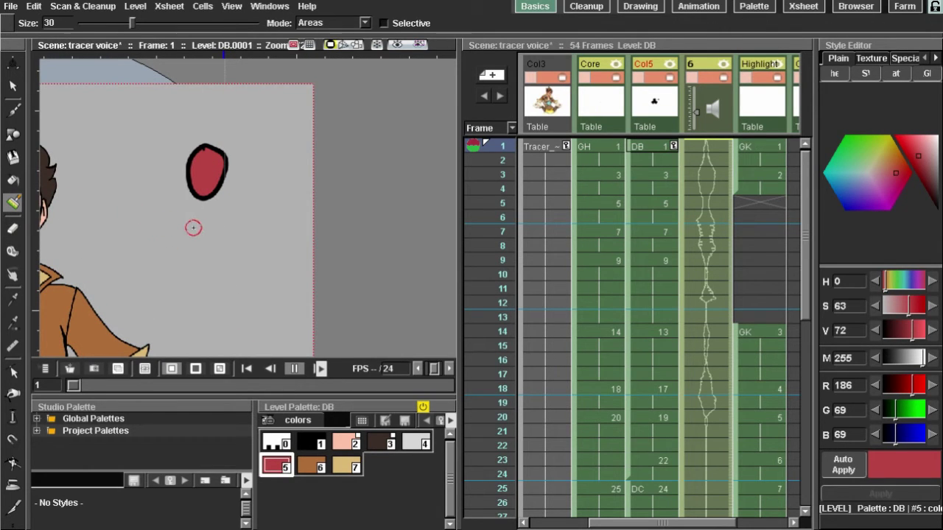
{"action": "left_click", "coordinate": [277, 446]}
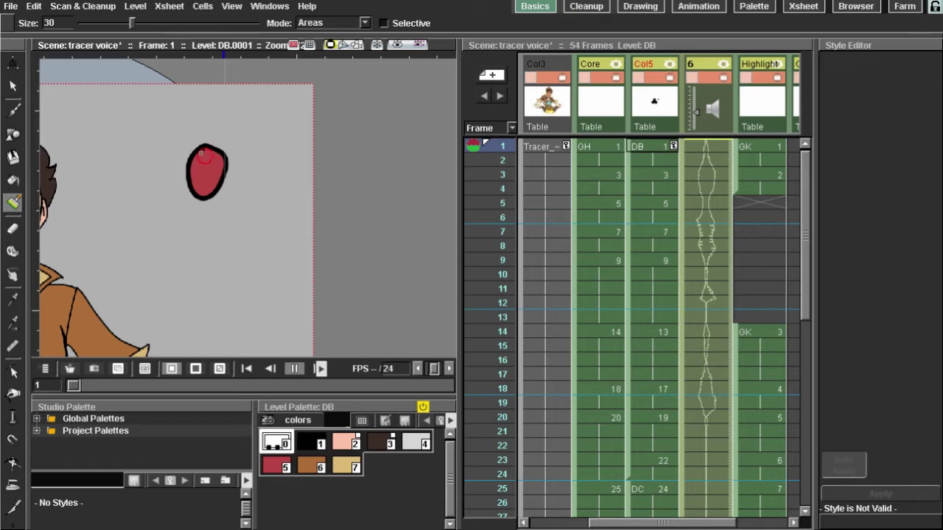
{"action": "mouse_move", "coordinate": [195, 146]}
{"action": "left_mouse_down"}
{"action": "mouse_move", "coordinate": [198, 191]}
{"action": "mouse_move", "coordinate": [200, 145]}
{"action": "mouse_move", "coordinate": [209, 154]}
{"action": "mouse_move", "coordinate": [214, 207]}
{"action": "left_mouse_up"}
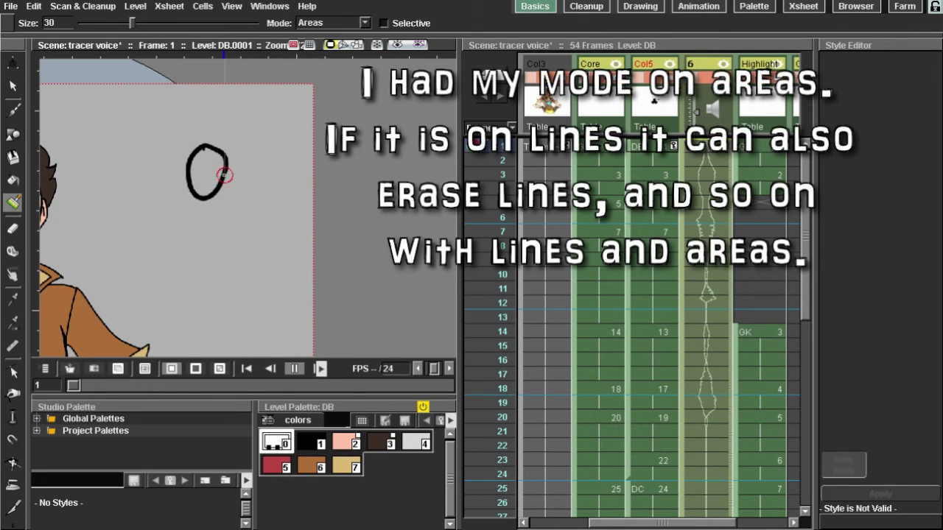
{"action": "key", "text": "ctrl+z"}
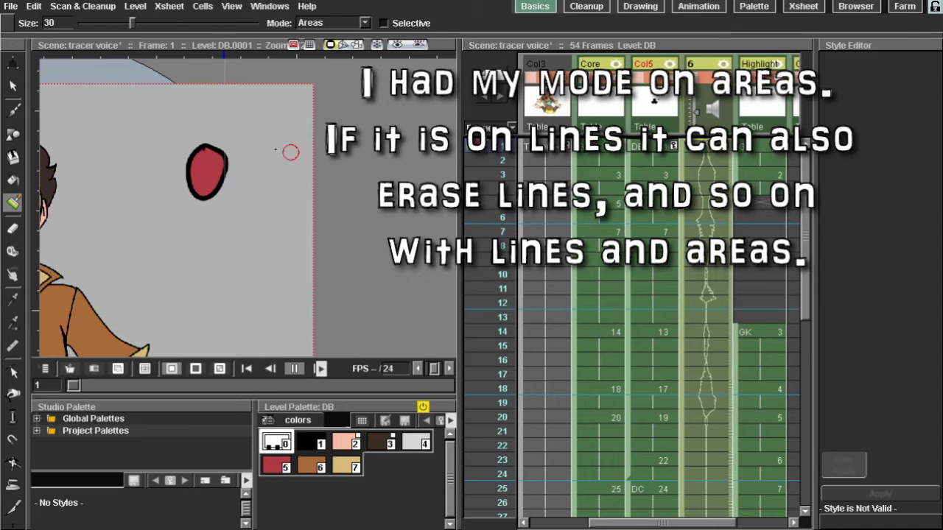
{"action": "mouse_move", "coordinate": [187, 156]}
{"action": "left_mouse_down"}
{"action": "mouse_move", "coordinate": [229, 162]}
{"action": "mouse_move", "coordinate": [316, 138]}
{"action": "left_mouse_up"}
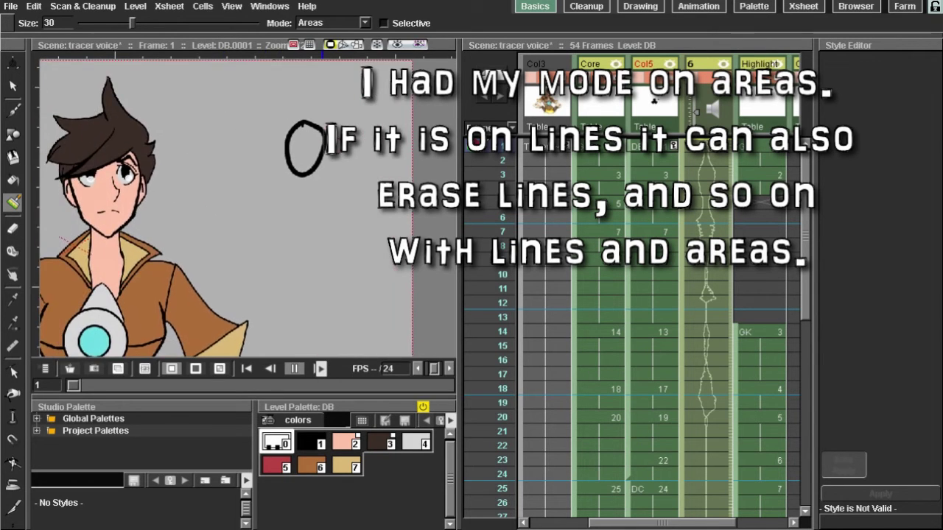
{"action": "scroll", "coordinate": [315, 138], "scroll_direction": "down", "scroll_amount": 3}
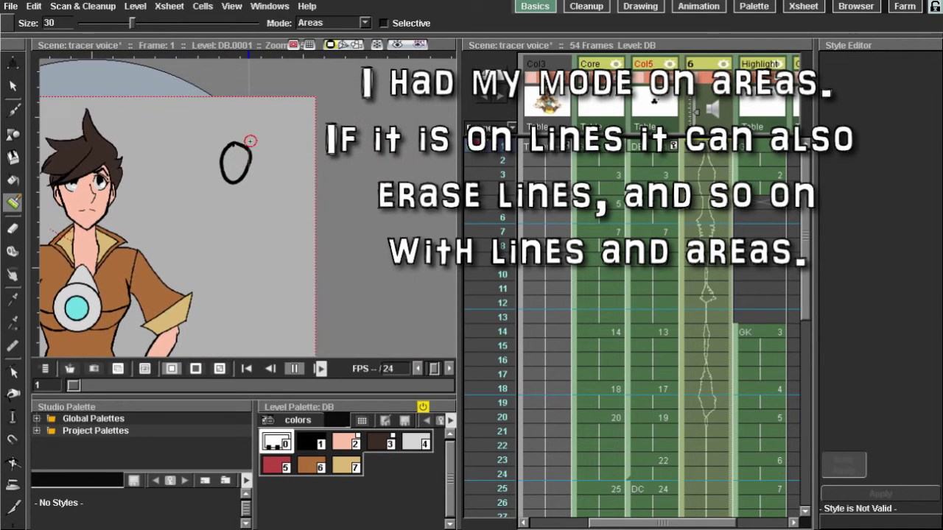
{"action": "key", "text": "ctrl+z"}
- Undo the remaining oval's red fill and black outline
{"action": "left_click_drag", "start_coordinate": [236, 166], "coordinate": [259, 149]}
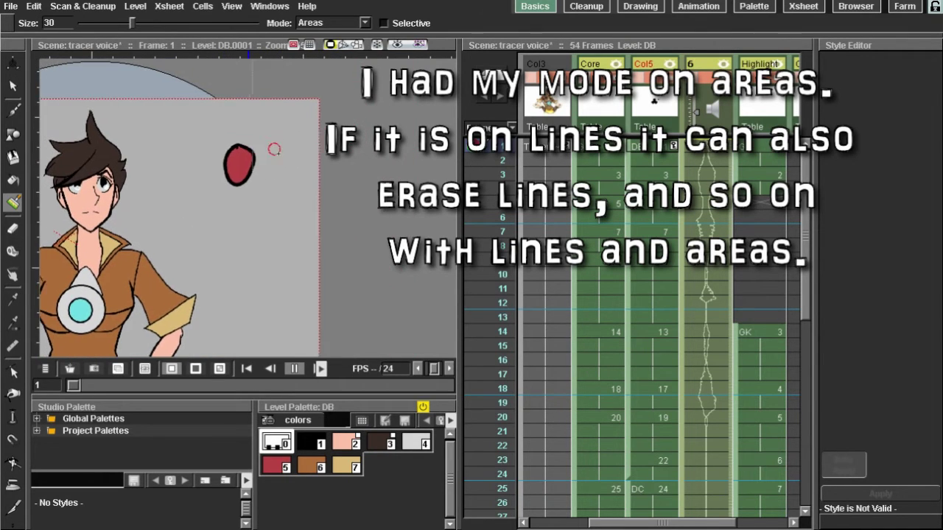
{"action": "key", "text": "ctrl+z"}
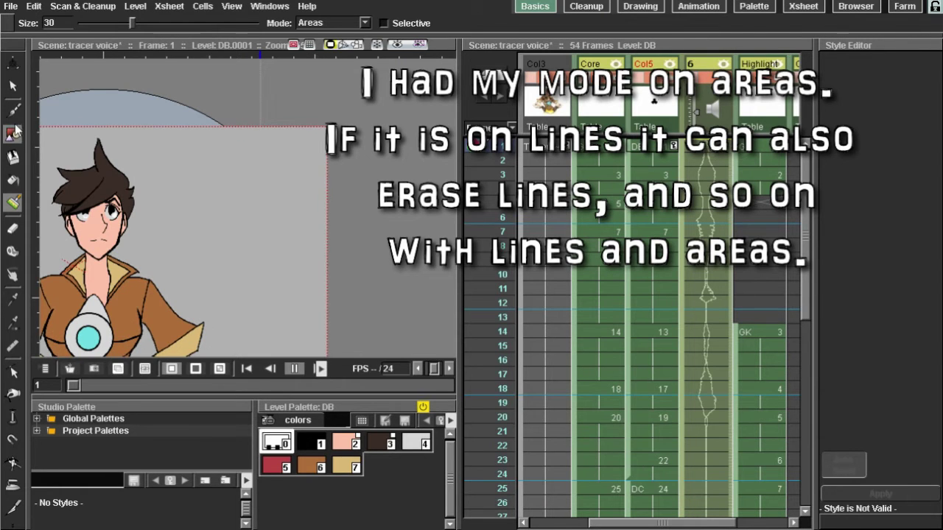
{"action": "left_click", "coordinate": [12, 110]}
{"action": "mouse_move", "coordinate": [228, 148]}
{"action": "left_mouse_down"}
{"action": "mouse_move", "coordinate": [249, 158]}
{"action": "mouse_move", "coordinate": [264, 154]}
{"action": "mouse_move", "coordinate": [228, 156]}
{"action": "mouse_move", "coordinate": [275, 140]}
{"action": "left_mouse_up"}
{"action": "key", "text": "k"}
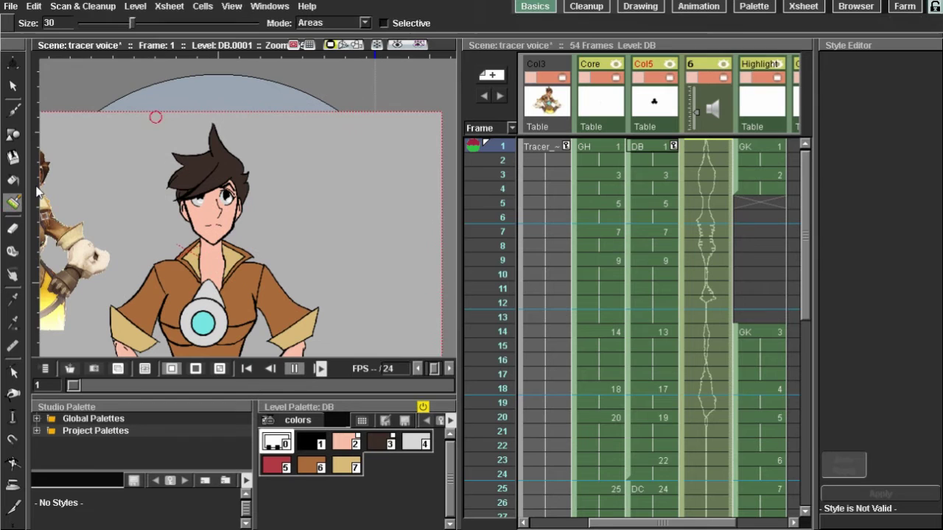
- Switch to the Fill tool with the Normal type and view its Mode options
{"action": "left_click", "coordinate": [13, 179]}
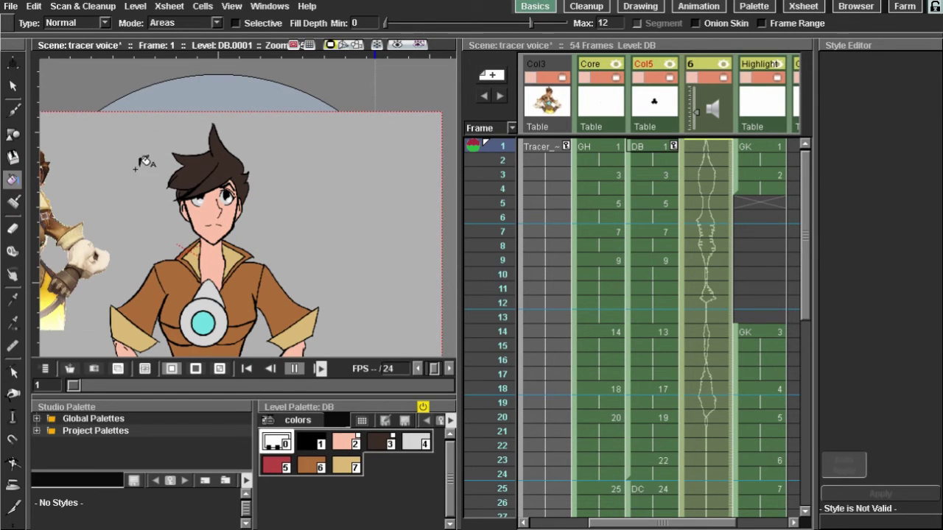
{"action": "left_click", "coordinate": [198, 27]}
{"action": "mouse_move", "coordinate": [312, 143]}
{"action": "left_mouse_down"}
{"action": "mouse_move", "coordinate": [230, 129]}
{"action": "mouse_move", "coordinate": [225, 148]}
{"action": "mouse_move", "coordinate": [184, 129]}
{"action": "left_mouse_up"}
{"action": "left_click", "coordinate": [185, 24]}
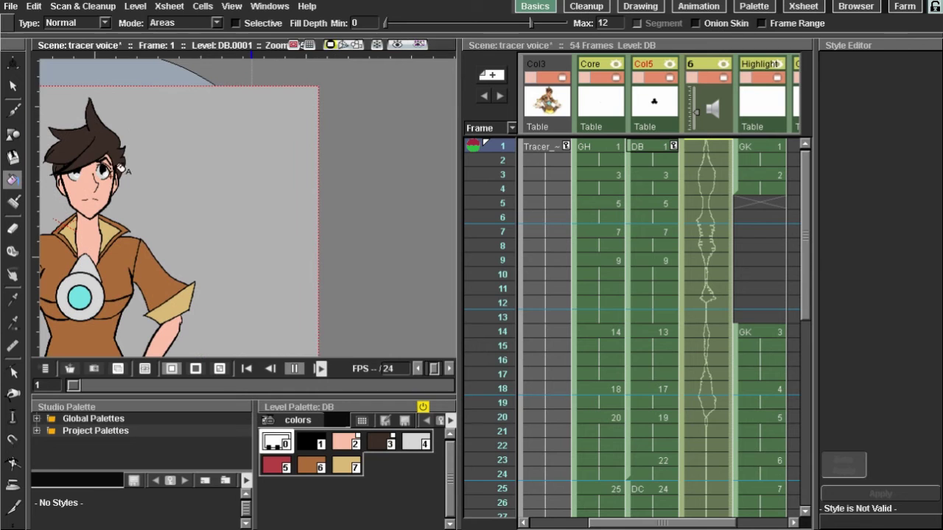
- Draw a black oval beside the character with style 1 and fill it with red style 5 in Areas mode
{"action": "left_click", "coordinate": [308, 441]}
{"action": "key", "text": "k"}
{"action": "key", "text": "b"}
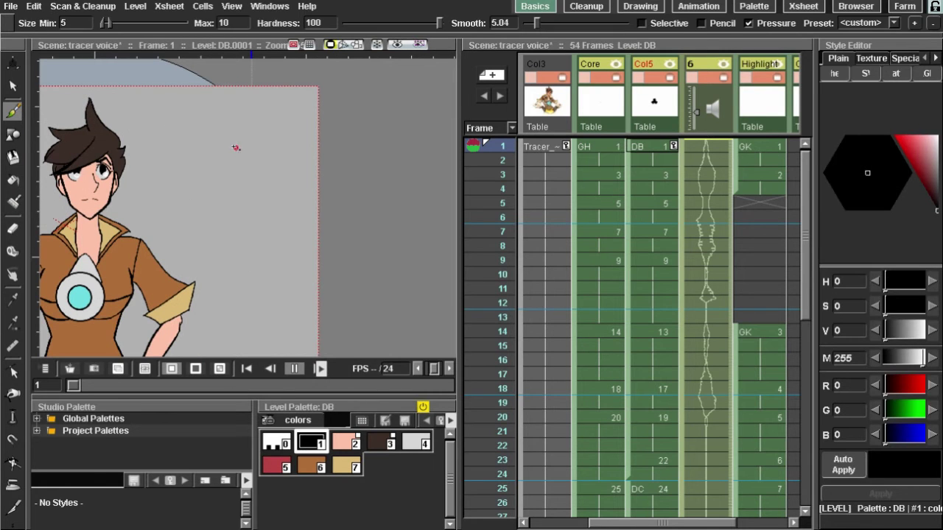
{"action": "left_click_drag", "start_coordinate": [236, 148], "coordinate": [227, 142]}
{"action": "left_click", "coordinate": [277, 465]}
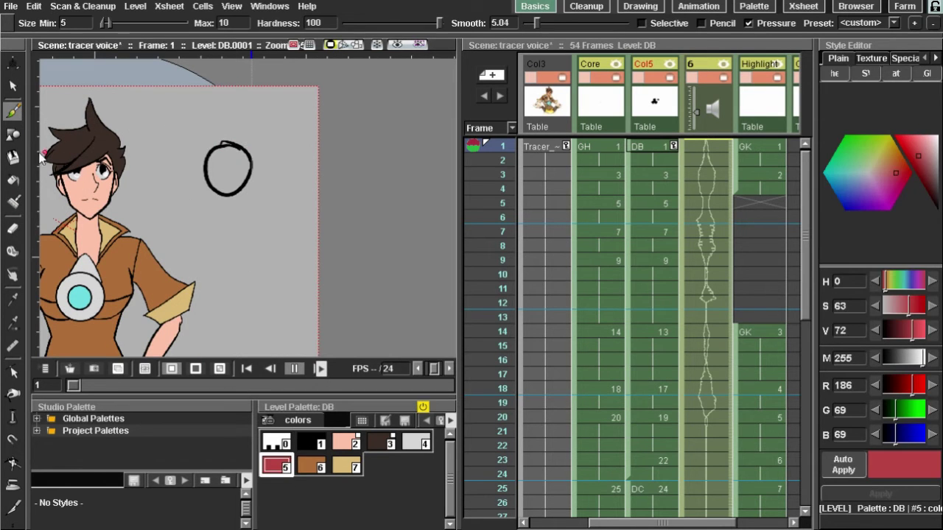
{"action": "key", "text": "f"}
{"action": "left_click", "coordinate": [225, 159]}
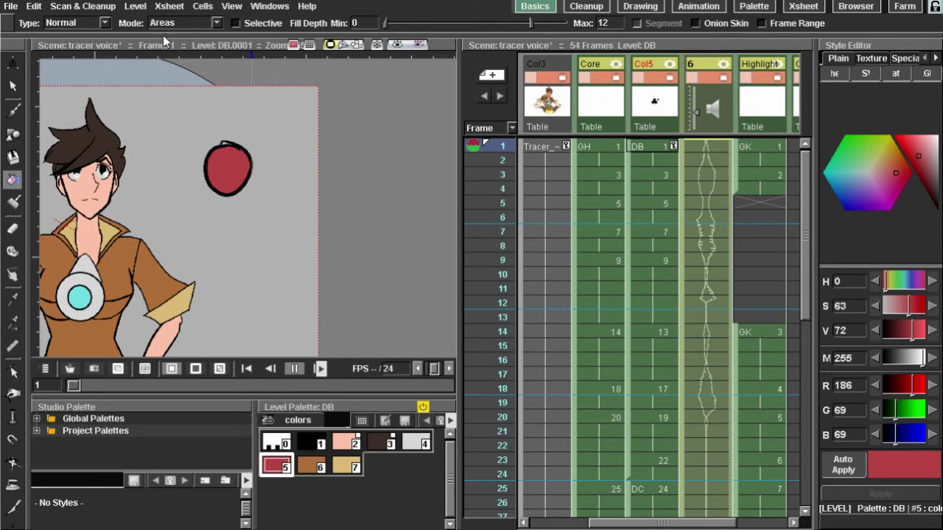
- Try recoloring the oval's outline using the Fill tool's Lines mode with style 5, and undo it
{"action": "left_click", "coordinate": [183, 23]}
{"action": "left_click", "coordinate": [183, 35]}
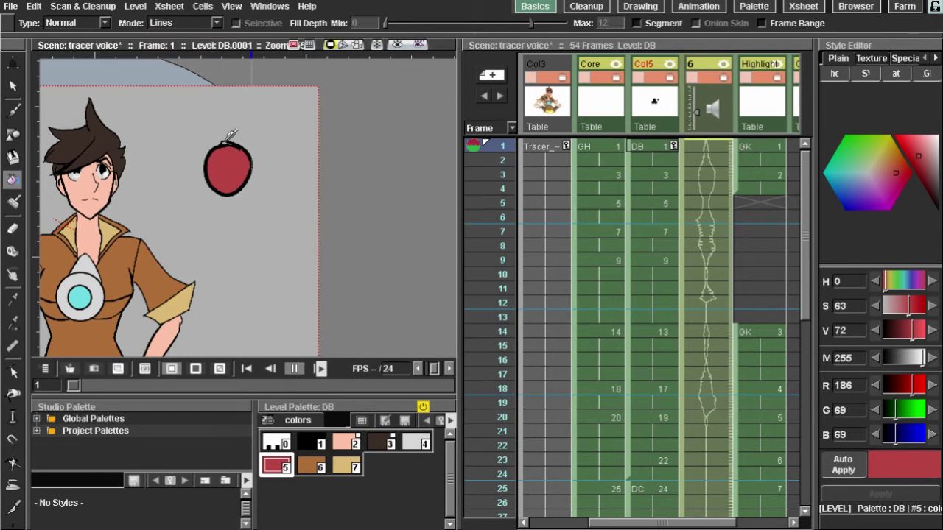
{"action": "left_click", "coordinate": [223, 144]}
{"action": "key", "text": "ctrl+z"}
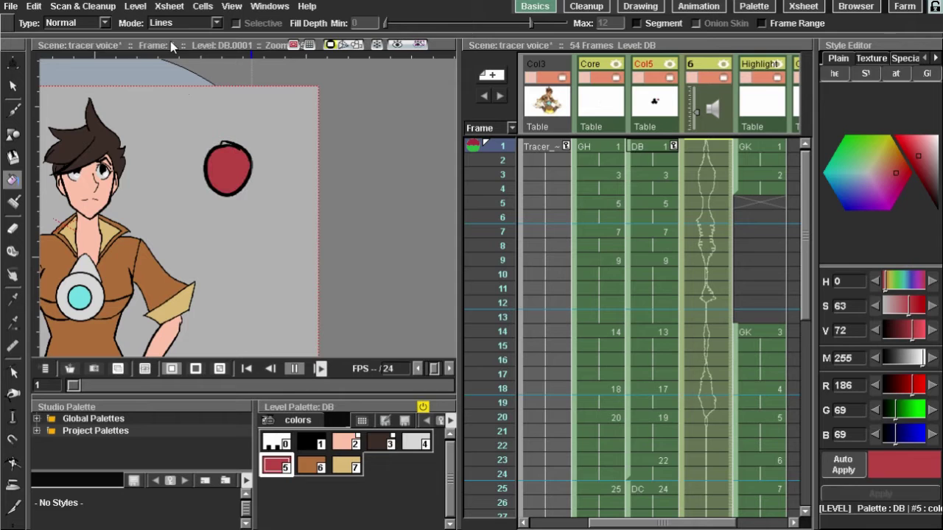
- Switch the Fill mode to Lines & Areas, try it on the oval, and undo everything back through the oval's outline
{"action": "left_click", "coordinate": [182, 23]}
{"action": "left_click", "coordinate": [186, 57]}
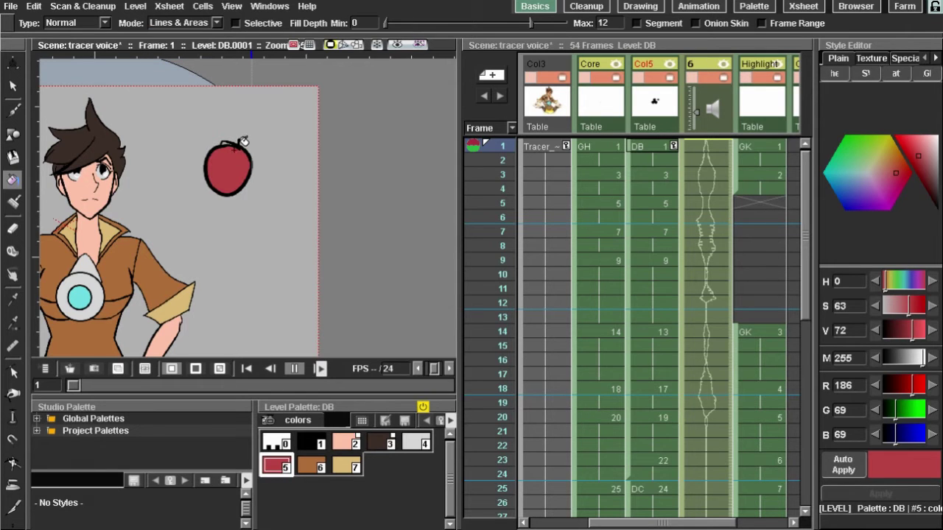
{"action": "left_click", "coordinate": [234, 150]}
{"action": "key", "text": "ctrl+z"}
{"action": "key", "text": "ctrl+z"}
{"action": "key", "text": "ctrl+z"}
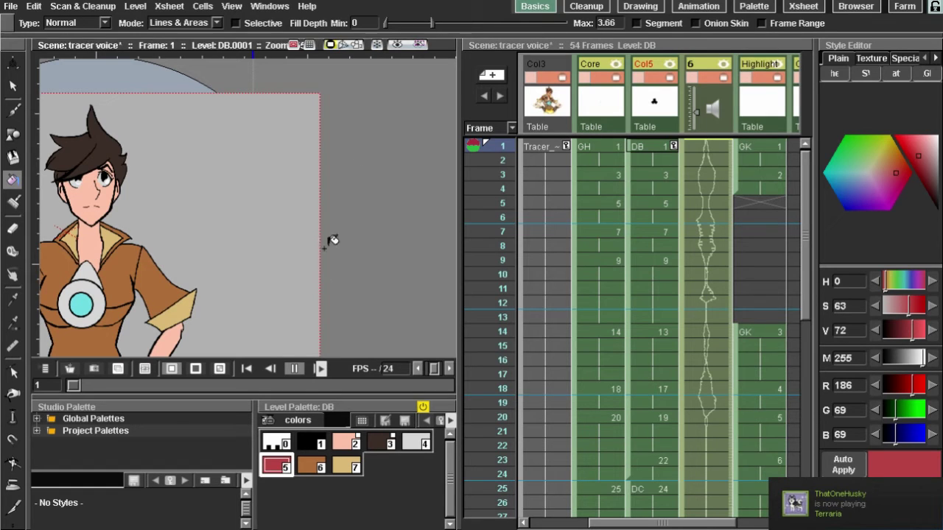
- Draw another black oval beside the character with the Brush and style 1
{"action": "key", "text": "b"}
{"action": "left_click", "coordinate": [312, 442]}
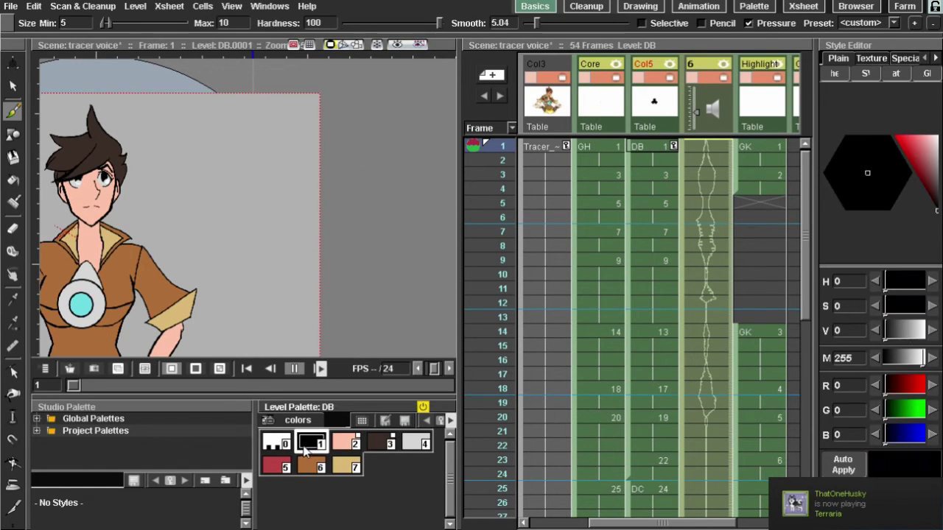
{"action": "mouse_move", "coordinate": [242, 167]}
{"action": "left_mouse_down"}
{"action": "mouse_move", "coordinate": [243, 218]}
{"action": "mouse_move", "coordinate": [242, 163]}
{"action": "left_mouse_up"}
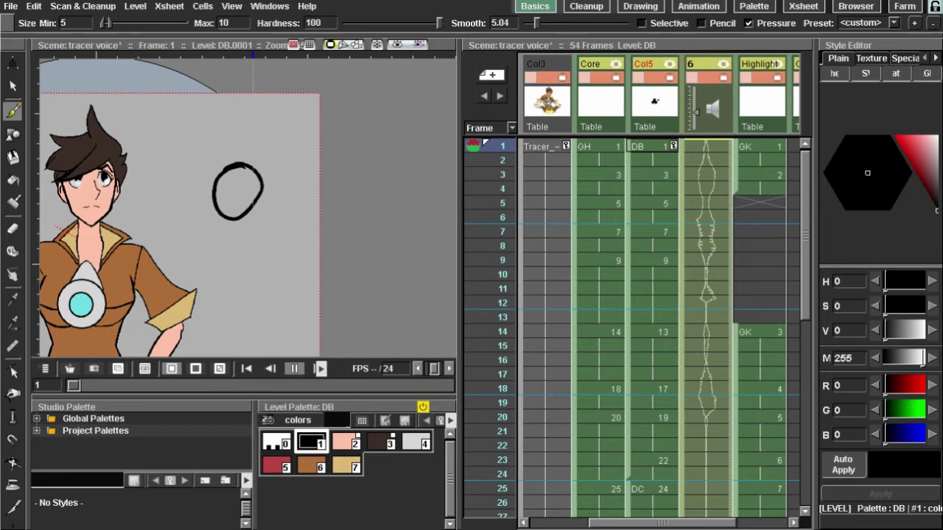
- Try filling the new oval with black style 1 in Lines & Areas mode, and undo the fill
{"action": "key", "text": "f"}
{"action": "scroll", "coordinate": [200, 193], "scroll_direction": "up", "scroll_amount": 2}
{"action": "left_click_drag", "start_coordinate": [199, 194], "coordinate": [174, 197]}
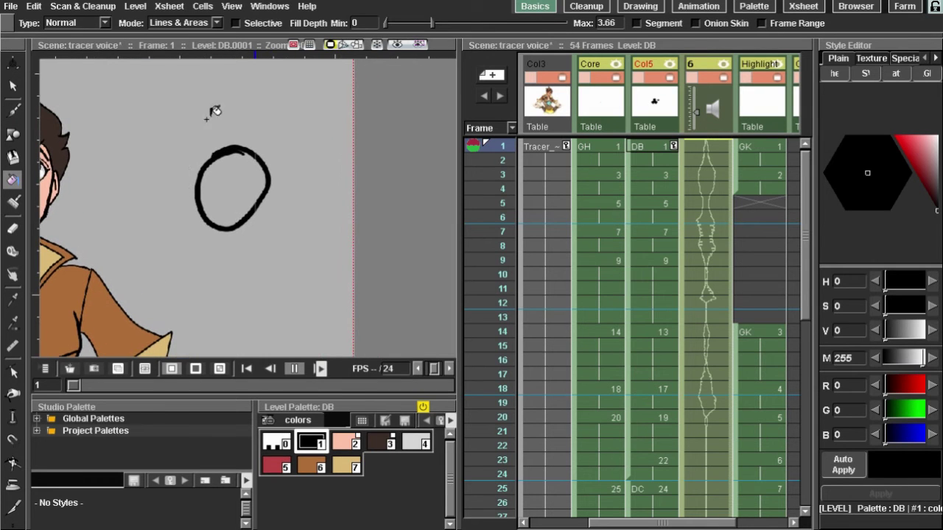
{"action": "left_click", "coordinate": [237, 183]}
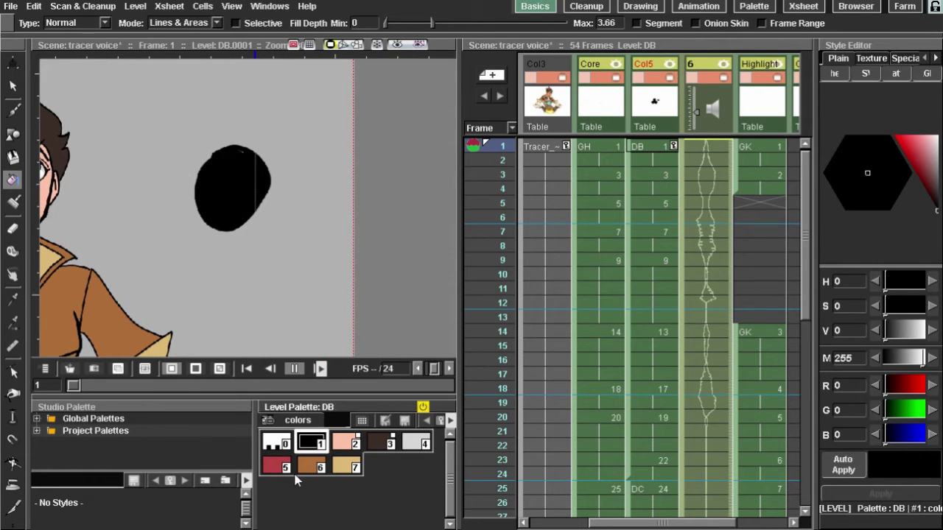
{"action": "key", "text": "ctrl+z"}
- Fill the oval with red style 5 at maximum Fill Depths of 3.66 and 0, undoing each fill
{"action": "left_click", "coordinate": [276, 466]}
{"action": "left_click", "coordinate": [237, 183]}
{"action": "key", "text": "ctrl+z"}
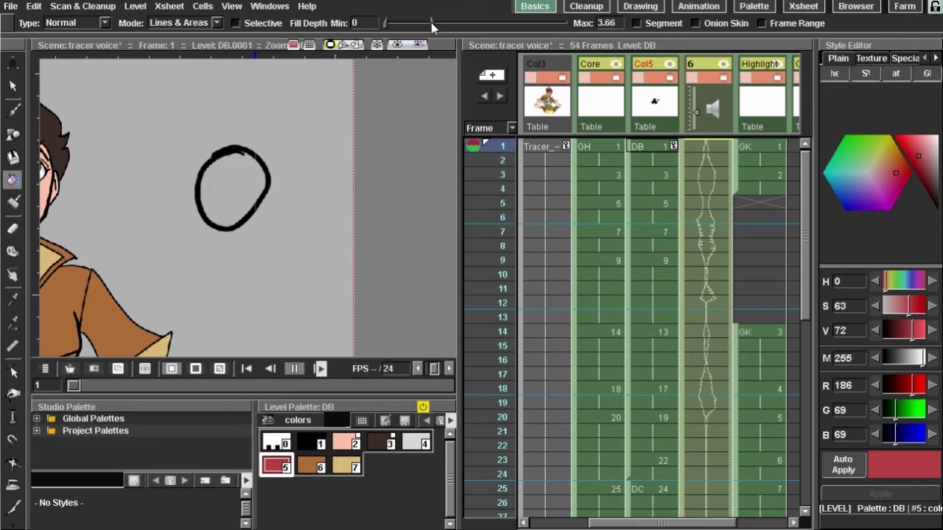
{"action": "left_click", "coordinate": [236, 192]}
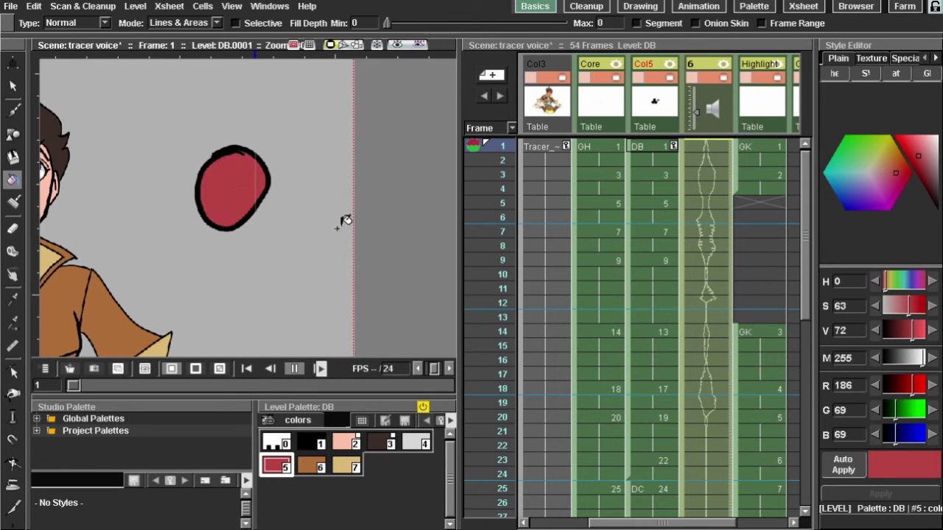
{"action": "key", "text": "ctrl+z"}
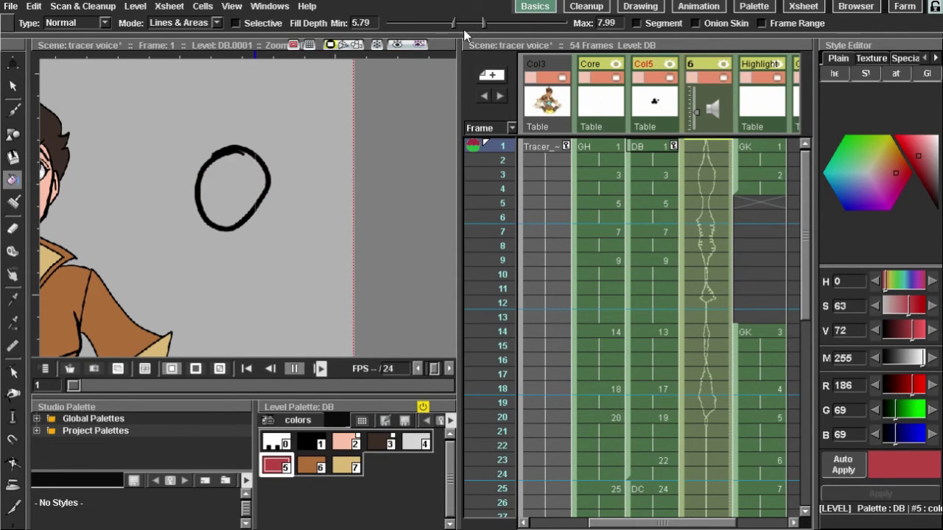
- Raise the Fill Depth to 13.29 minimum and 14.21 maximum, test red fills in the oval, and undo the fills and outline
{"action": "left_click_drag", "start_coordinate": [463, 30], "coordinate": [543, 24]}
{"action": "left_click", "coordinate": [247, 186]}
{"action": "key", "text": "ctrl+z"}
{"action": "left_click", "coordinate": [252, 174]}
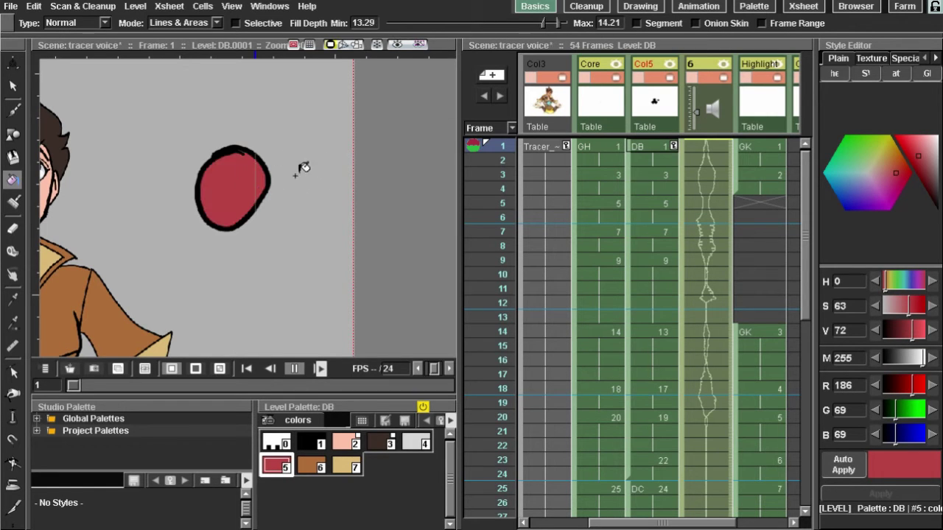
{"action": "key", "text": "ctrl+z"}
{"action": "key", "text": "ctrl+z"}
- Switch to the Brush with black style 1, try a mark in the empty area beside the character, and undo it
{"action": "left_click_drag", "start_coordinate": [391, 157], "coordinate": [417, 151]}
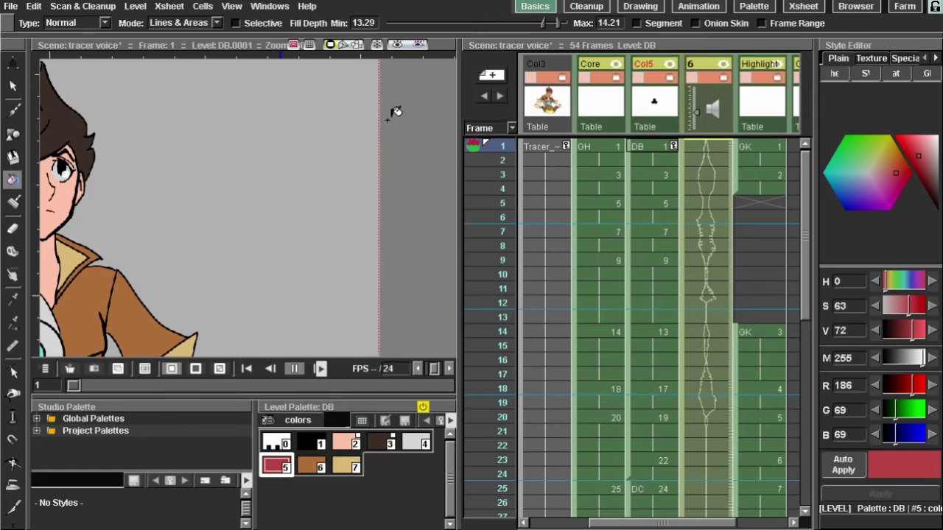
{"action": "scroll", "coordinate": [368, 144], "scroll_direction": "down", "scroll_amount": 3}
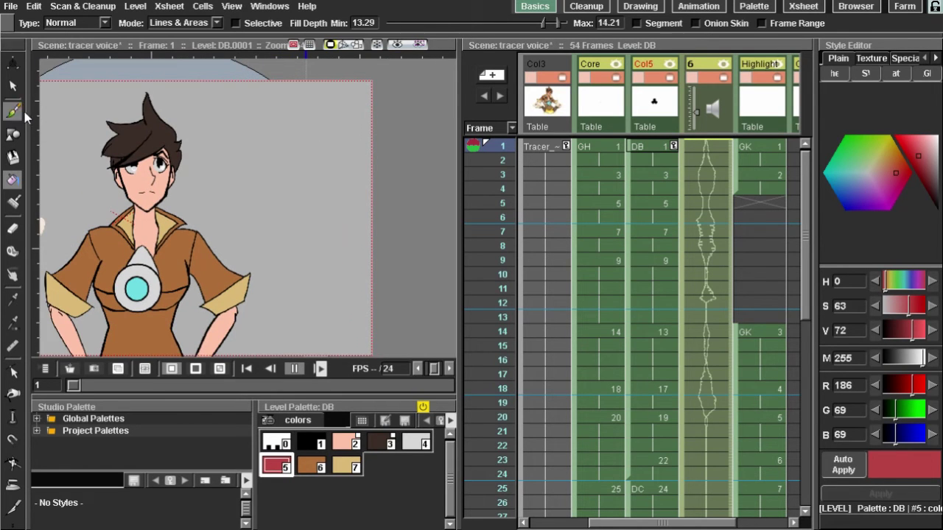
{"action": "key", "text": "b"}
{"action": "scroll", "coordinate": [279, 111], "scroll_direction": "up", "scroll_amount": 4}
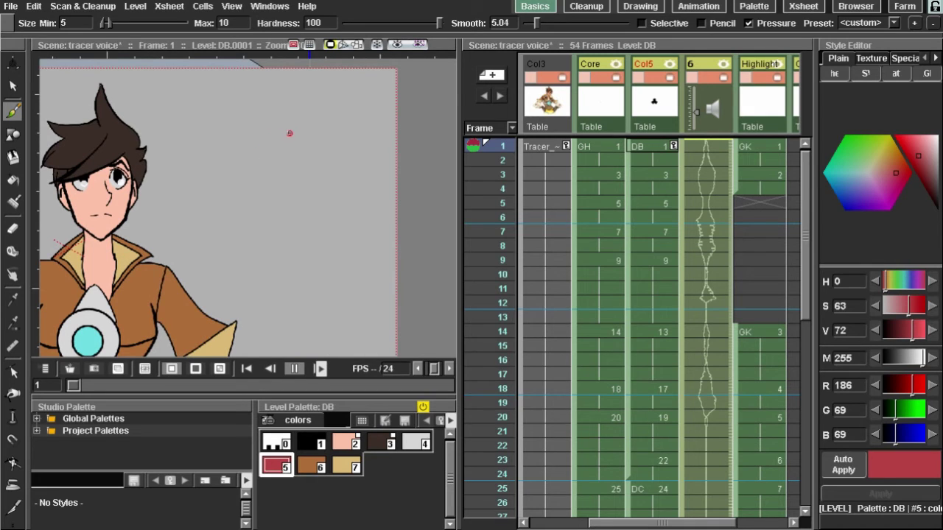
{"action": "scroll", "coordinate": [271, 112], "scroll_direction": "up", "scroll_amount": 2}
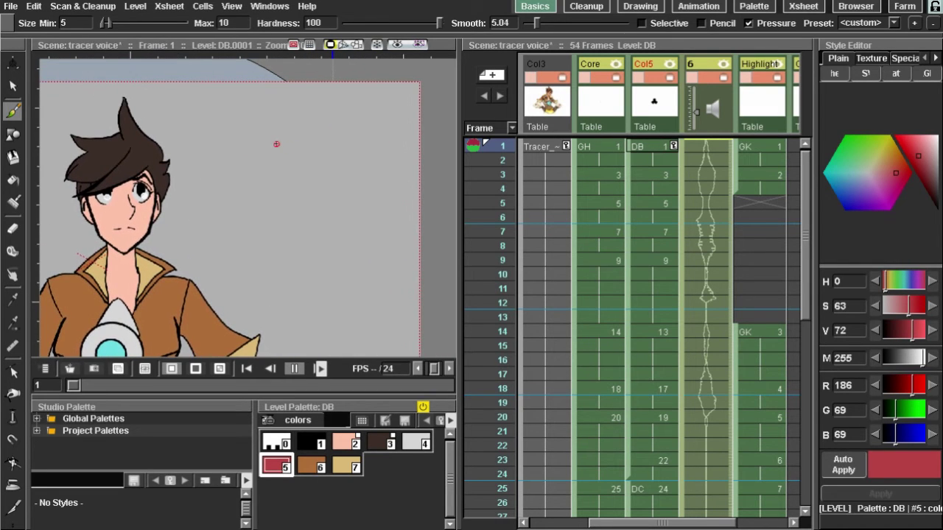
{"action": "left_click_drag", "start_coordinate": [309, 208], "coordinate": [286, 194]}
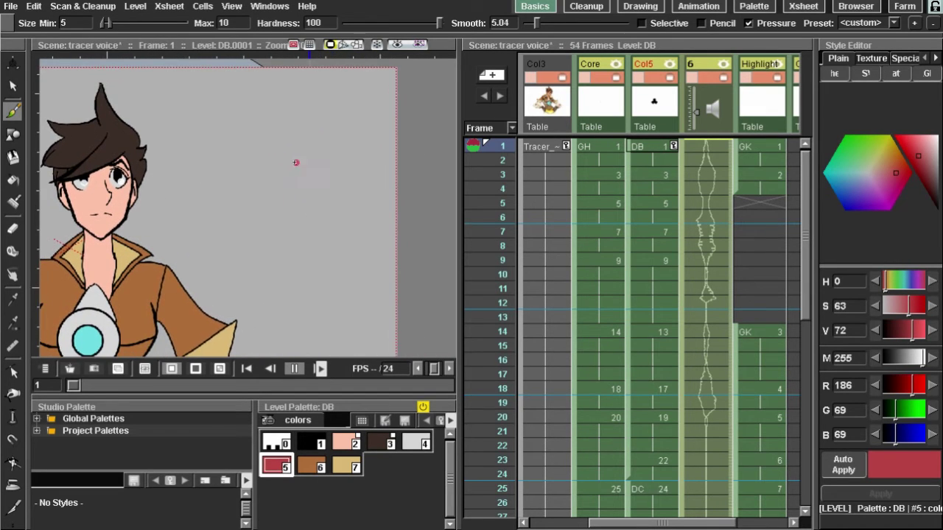
{"action": "left_click_drag", "start_coordinate": [296, 162], "coordinate": [280, 161]}
{"action": "left_click", "coordinate": [309, 444]}
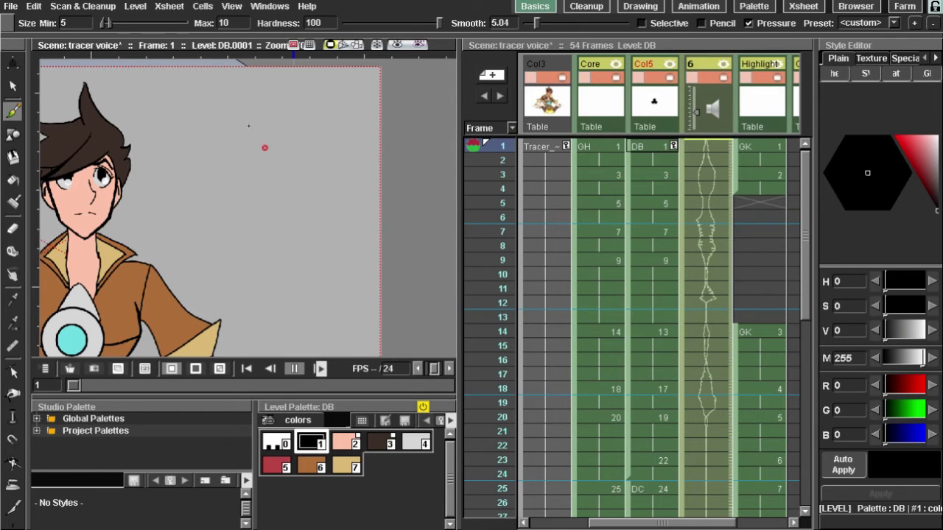
{"action": "mouse_move", "coordinate": [251, 162]}
{"action": "left_mouse_down"}
{"action": "mouse_move", "coordinate": [287, 128]}
{"action": "mouse_move", "coordinate": [284, 186]}
{"action": "mouse_move", "coordinate": [267, 165]}
{"action": "left_mouse_up"}
{"action": "scroll", "coordinate": [247, 169], "scroll_direction": "up", "scroll_amount": 5}
{"action": "key", "text": "ctrl+z"}
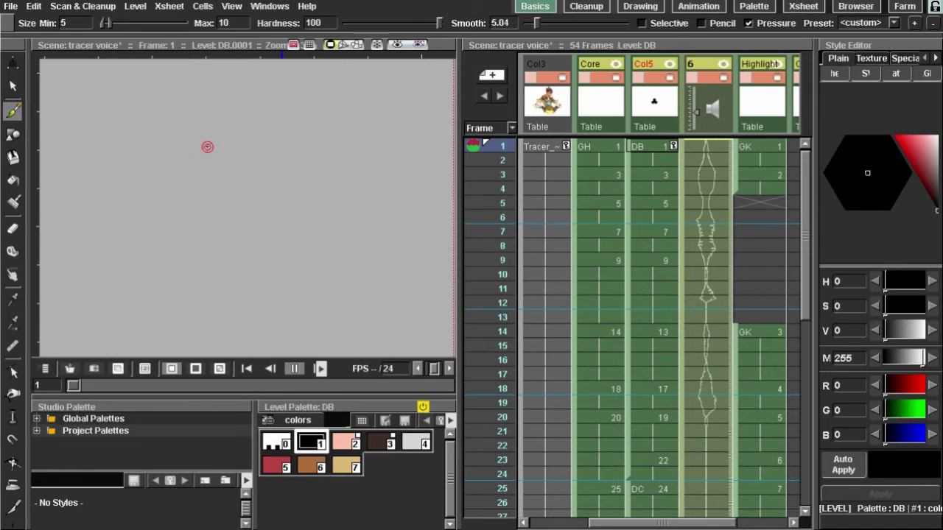
- Try several curved black strokes for an eye's upper lid, undoing each attempt
{"action": "left_click_drag", "start_coordinate": [207, 146], "coordinate": [278, 129]}
{"action": "mouse_move", "coordinate": [207, 151]}
{"action": "left_mouse_down"}
{"action": "mouse_move", "coordinate": [251, 161]}
{"action": "mouse_move", "coordinate": [261, 148]}
{"action": "mouse_move", "coordinate": [305, 154]}
{"action": "left_mouse_up"}
{"action": "key", "text": "ctrl+z"}
{"action": "key", "text": "ctrl+z"}
{"action": "key", "text": "ctrl+z"}
{"action": "mouse_move", "coordinate": [210, 156]}
{"action": "left_mouse_down"}
{"action": "mouse_move", "coordinate": [276, 144]}
{"action": "mouse_move", "coordinate": [306, 154]}
{"action": "left_mouse_up"}
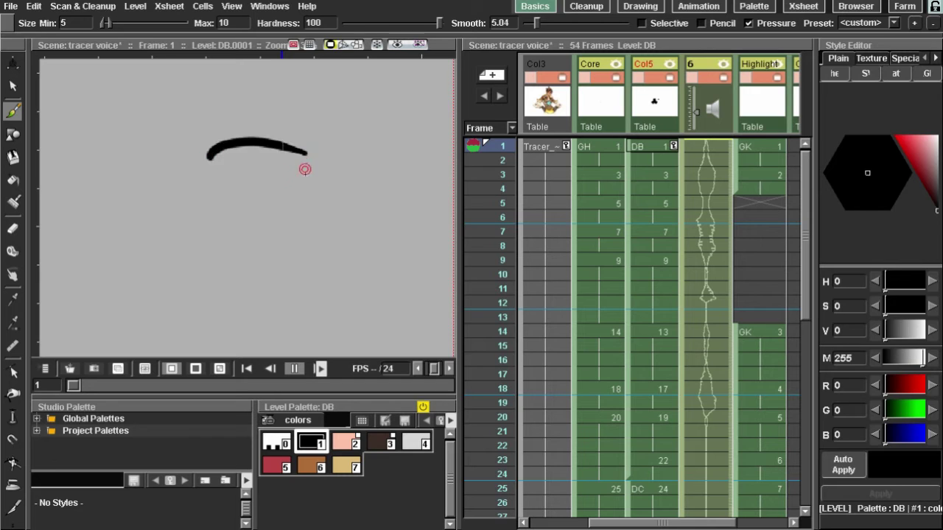
{"action": "key", "text": "ctrl+z"}
- Draw the eye's thick upper lid and a thin lower lid with minimum brush size 3, leaving a gap in the lower line
{"action": "left_click_drag", "start_coordinate": [249, 143], "coordinate": [293, 157]}
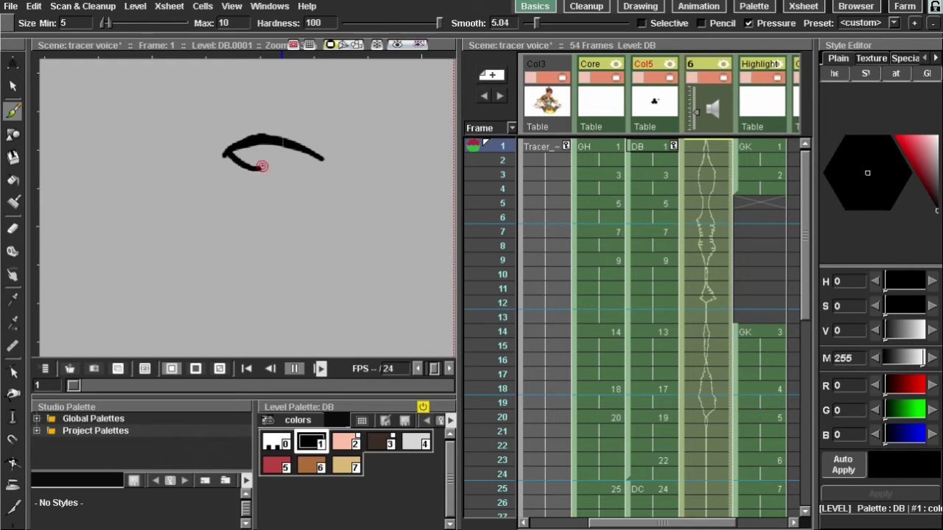
{"action": "key", "text": "ctrl+z"}
{"action": "left_click_drag", "start_coordinate": [229, 157], "coordinate": [326, 156]}
{"action": "key", "text": "ctrl+z"}
{"action": "key", "text": "ctrl+z"}
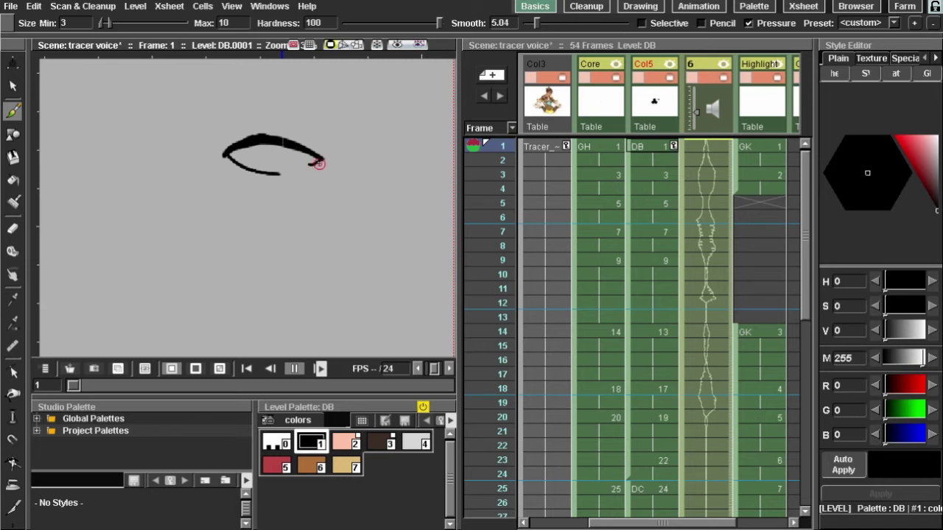
{"action": "scroll", "coordinate": [318, 163], "scroll_direction": "up", "scroll_amount": 3}
{"action": "left_click_drag", "start_coordinate": [323, 156], "coordinate": [311, 171]}
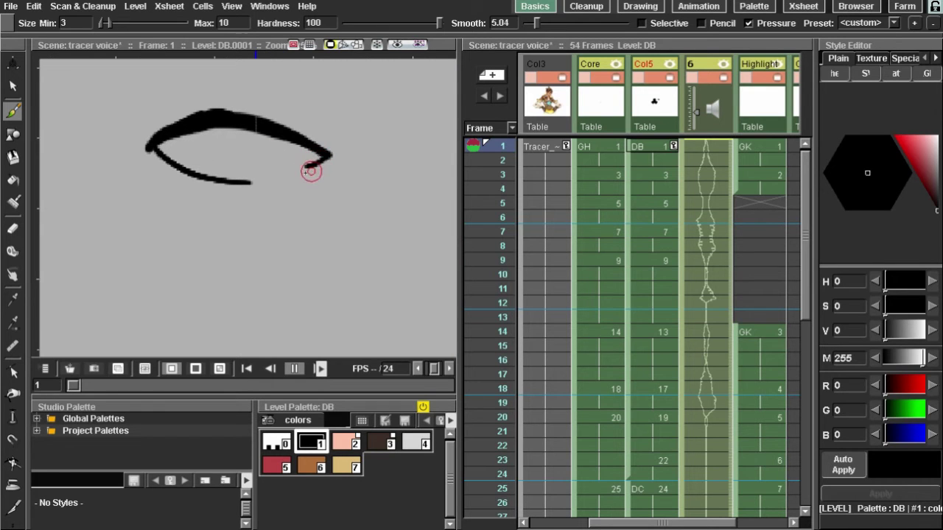
- Draw a round iris outline with a small pupil beneath the eye's upper lid, redoing unsatisfactory strokes
{"action": "left_click_drag", "start_coordinate": [228, 131], "coordinate": [243, 158]}
{"action": "key", "text": "ctrl+z"}
{"action": "mouse_move", "coordinate": [225, 127]}
{"action": "left_mouse_down"}
{"action": "mouse_move", "coordinate": [217, 158]}
{"action": "mouse_move", "coordinate": [245, 156]}
{"action": "mouse_move", "coordinate": [239, 161]}
{"action": "mouse_move", "coordinate": [236, 146]}
{"action": "left_mouse_up"}
{"action": "key", "text": "ctrl+z"}
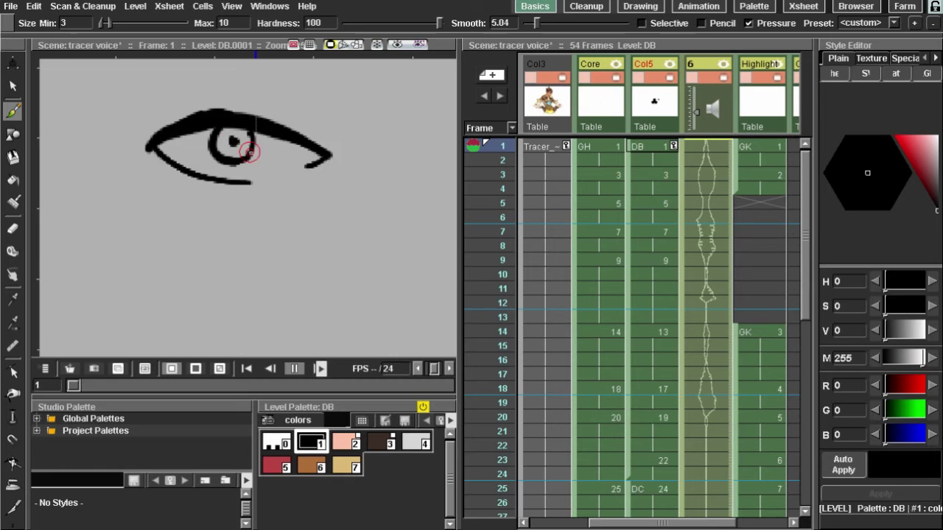
{"action": "scroll", "coordinate": [261, 167], "scroll_direction": "down", "scroll_amount": 4}
{"action": "scroll", "coordinate": [260, 168], "scroll_direction": "up", "scroll_amount": 3}
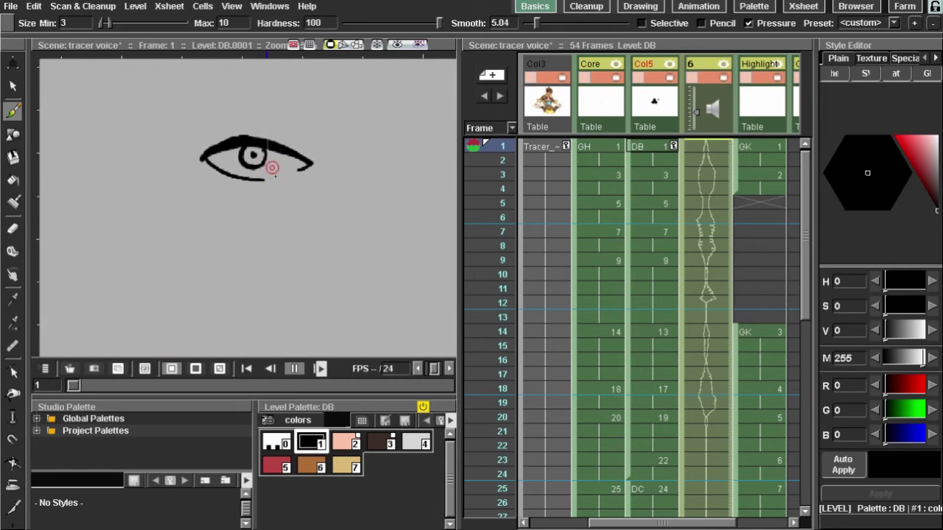
{"action": "left_click_drag", "start_coordinate": [266, 200], "coordinate": [265, 182]}
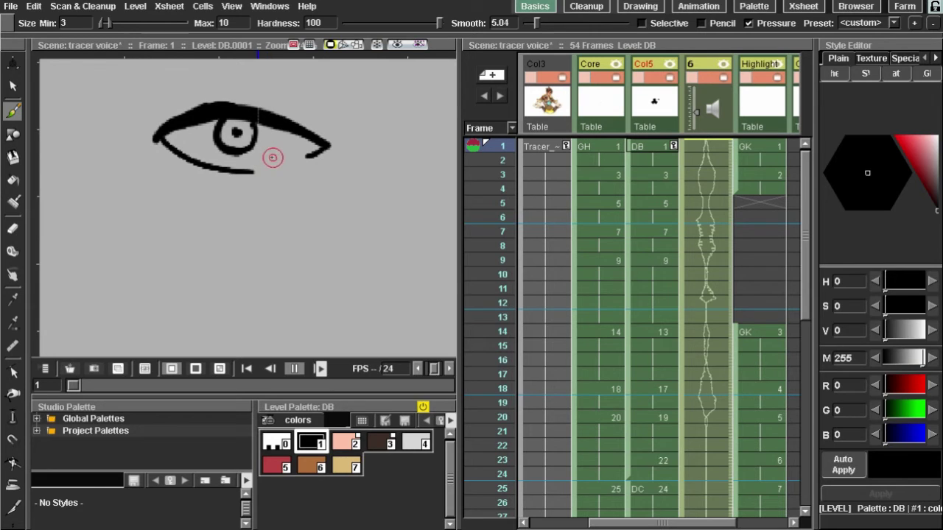
{"action": "scroll", "coordinate": [272, 157], "scroll_direction": "up", "scroll_amount": 1}
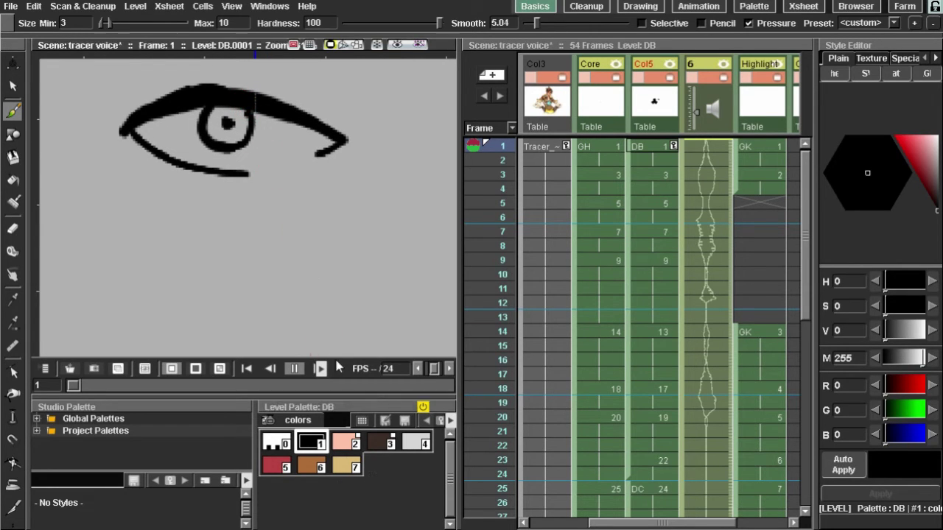
- Add new style 8 to the level palette and color it blue with H 238, S 76, V 83
{"action": "right_click", "coordinate": [359, 493]}
{"action": "left_click", "coordinate": [393, 471]}
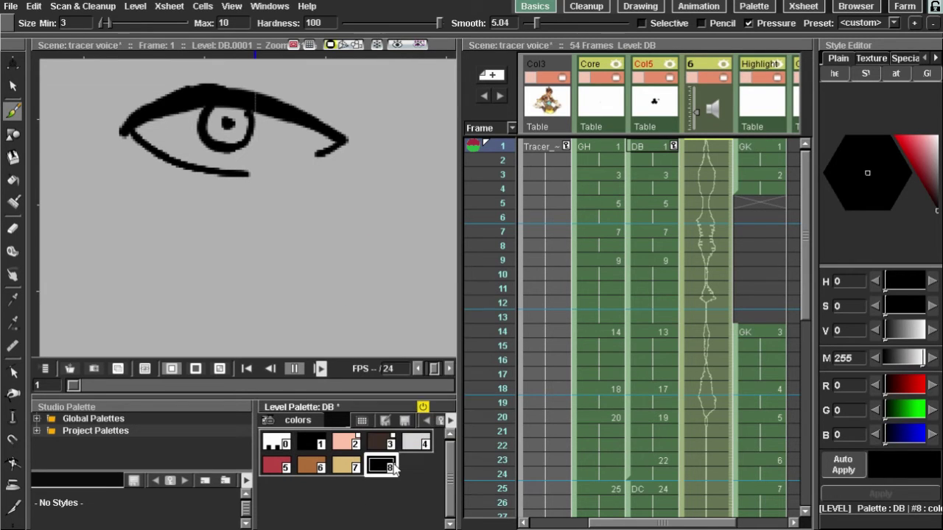
{"action": "left_click_drag", "start_coordinate": [816, 167], "coordinate": [741, 184]}
{"action": "left_click", "coordinate": [900, 146]}
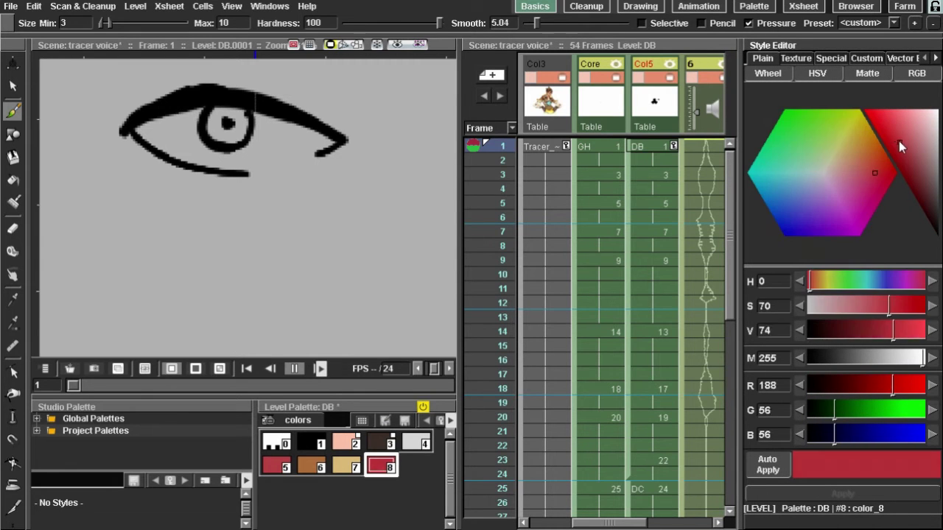
{"action": "left_click_drag", "start_coordinate": [862, 177], "coordinate": [788, 224]}
{"action": "left_click", "coordinate": [898, 134]}
{"action": "left_click_drag", "start_coordinate": [898, 133], "coordinate": [891, 131]}
- Enable Autopaint for Lines in the settings of blue style 8
{"action": "left_click", "coordinate": [936, 60]}
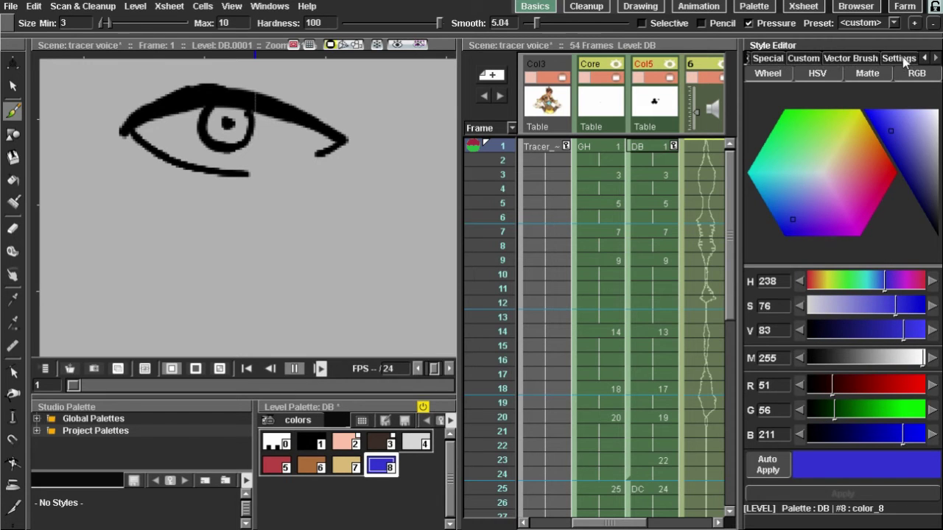
{"action": "left_click", "coordinate": [905, 62]}
{"action": "left_click", "coordinate": [925, 58]}
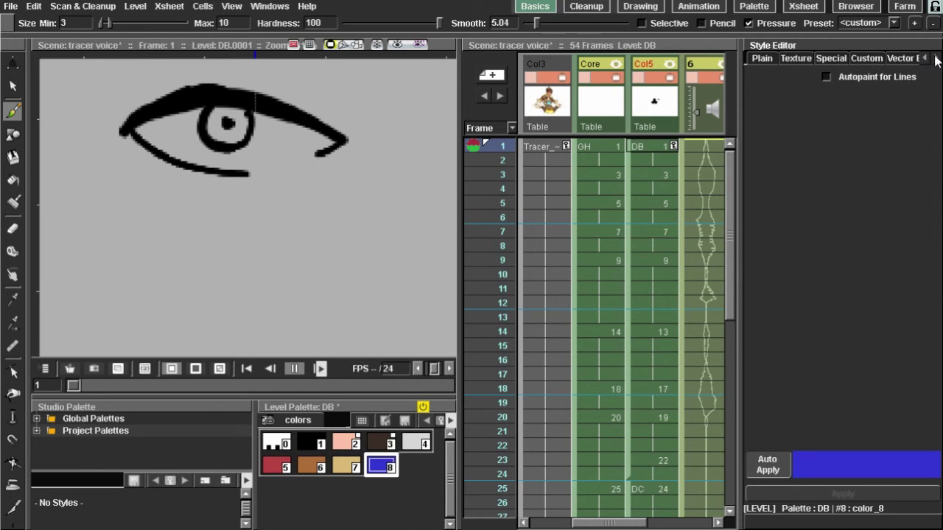
{"action": "left_click", "coordinate": [936, 59]}
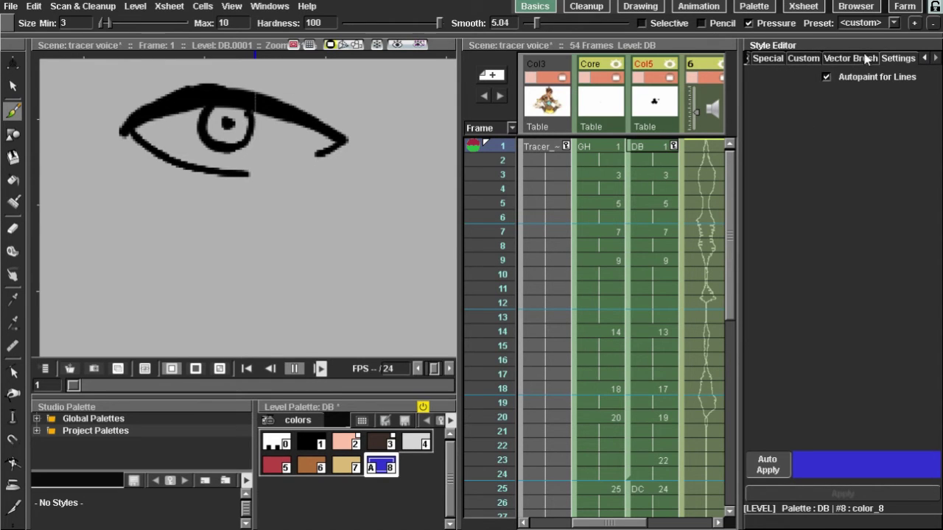
- Return the Style Editor to the plain color controls of blue style 8
{"action": "left_click", "coordinate": [767, 59]}
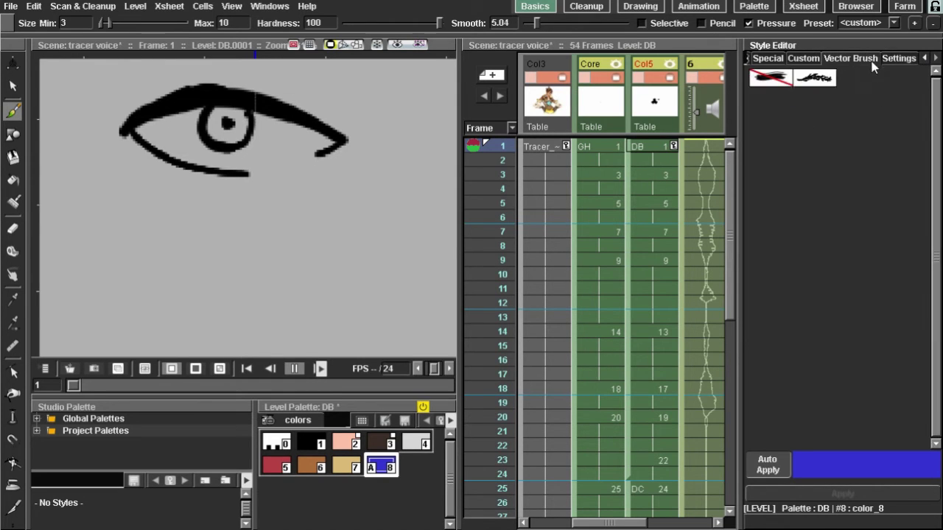
{"action": "left_click", "coordinate": [779, 61]}
{"action": "left_click", "coordinate": [924, 59]}
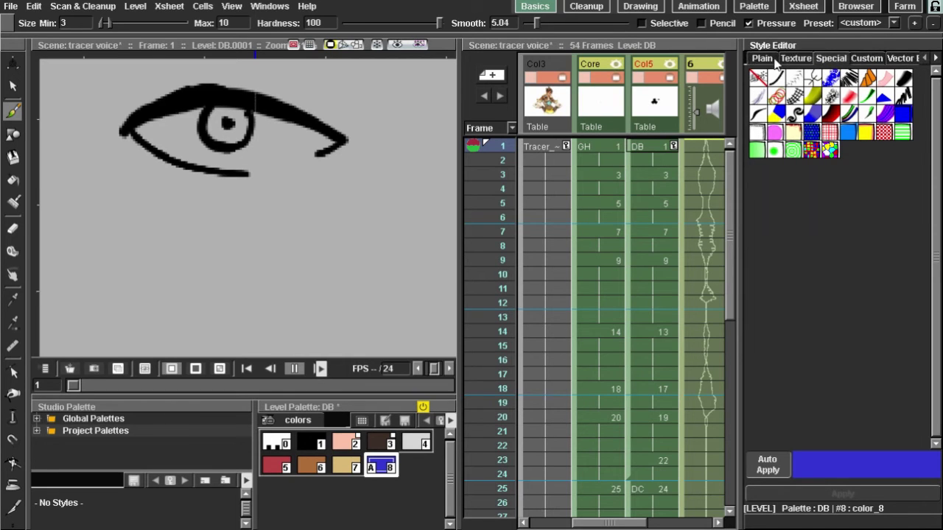
{"action": "left_click", "coordinate": [766, 59]}
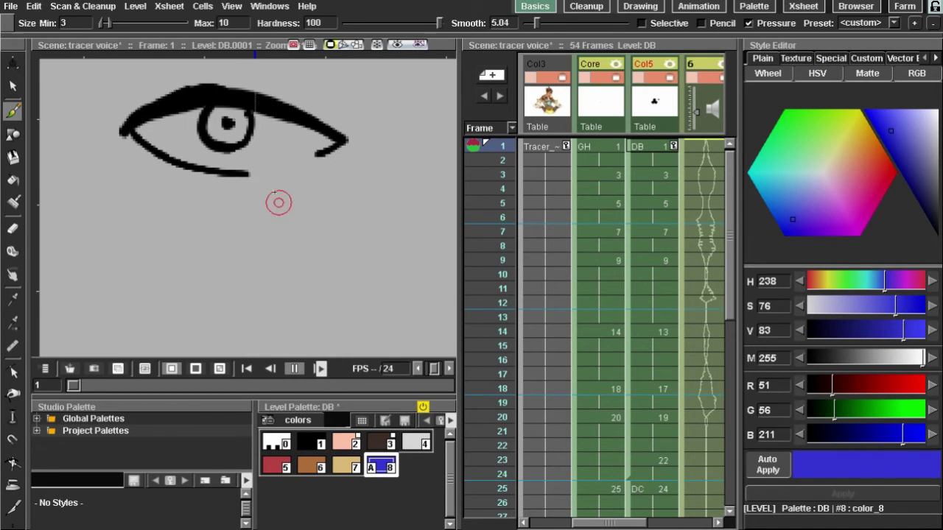
- Brush a blue style 8 line across the gap in the eye's lower lid, redoing strokes that miss the ends
{"action": "scroll", "coordinate": [254, 169], "scroll_direction": "up", "scroll_amount": 1}
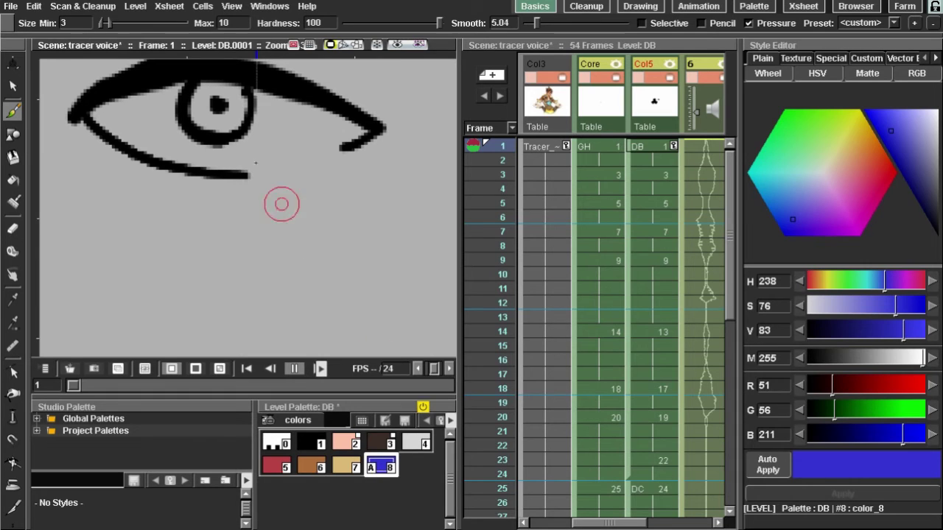
{"action": "mouse_move", "coordinate": [252, 174]}
{"action": "left_mouse_down"}
{"action": "mouse_move", "coordinate": [338, 147]}
{"action": "mouse_move", "coordinate": [254, 182]}
{"action": "left_mouse_up"}
{"action": "key", "text": "ctrl+z"}
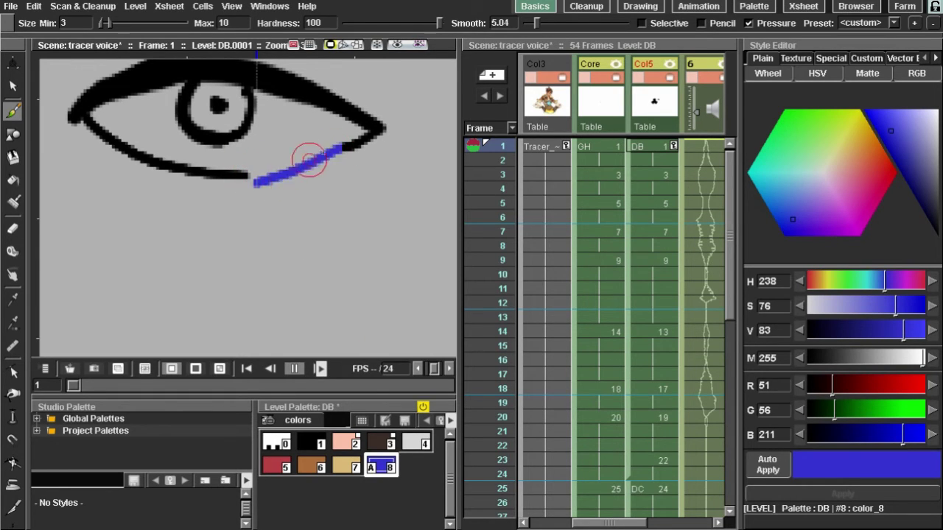
{"action": "key", "text": "ctrl+z"}
{"action": "left_click_drag", "start_coordinate": [343, 146], "coordinate": [251, 177]}
{"action": "key", "text": "ctrl+z"}
{"action": "left_click_drag", "start_coordinate": [345, 147], "coordinate": [253, 177]}
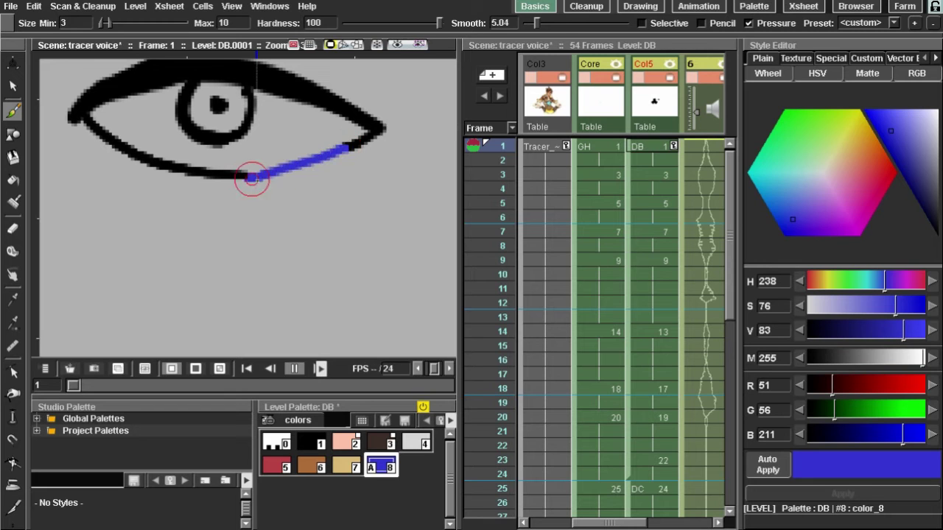
- Try filling the eye white with light gray style 4 in Lines & Areas mode, undoing both the fill and the blue closing line
{"action": "scroll", "coordinate": [331, 200], "scroll_direction": "up", "scroll_amount": 2}
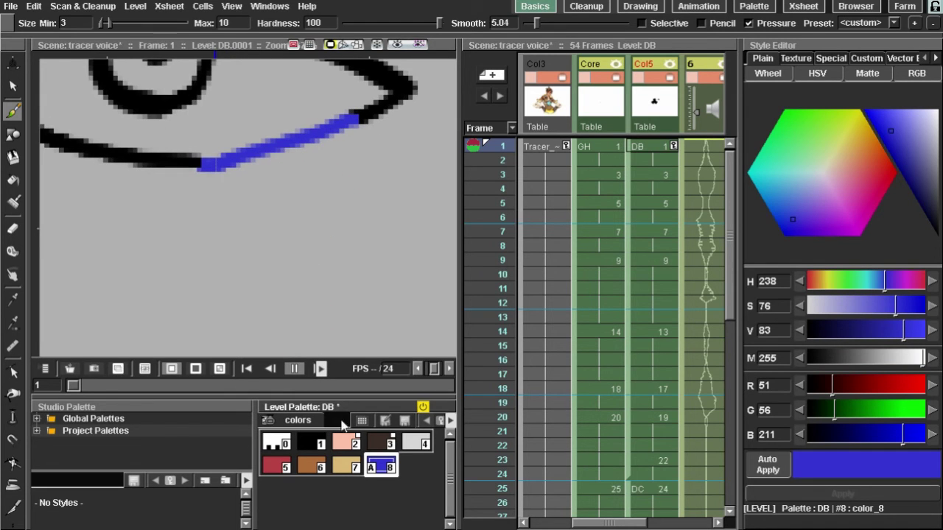
{"action": "left_click", "coordinate": [415, 442]}
{"action": "scroll", "coordinate": [294, 302], "scroll_direction": "down", "scroll_amount": 3}
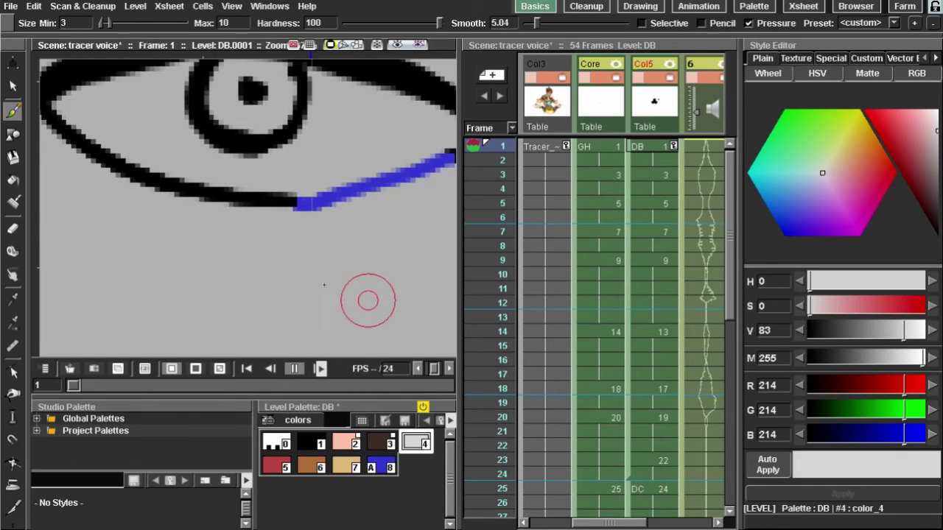
{"action": "left_click", "coordinate": [12, 180]}
{"action": "left_click", "coordinate": [243, 188]}
{"action": "scroll", "coordinate": [309, 206], "scroll_direction": "up", "scroll_amount": 2}
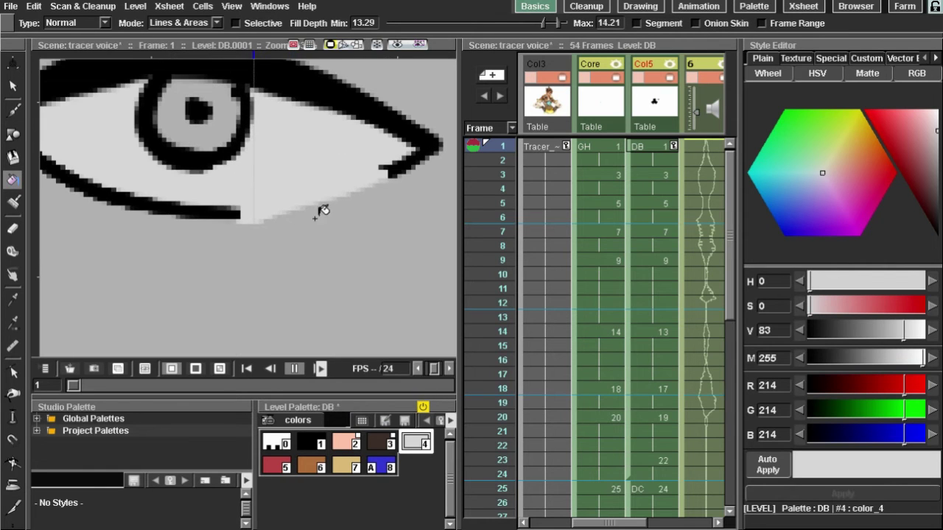
{"action": "key", "text": "ctrl+z"}
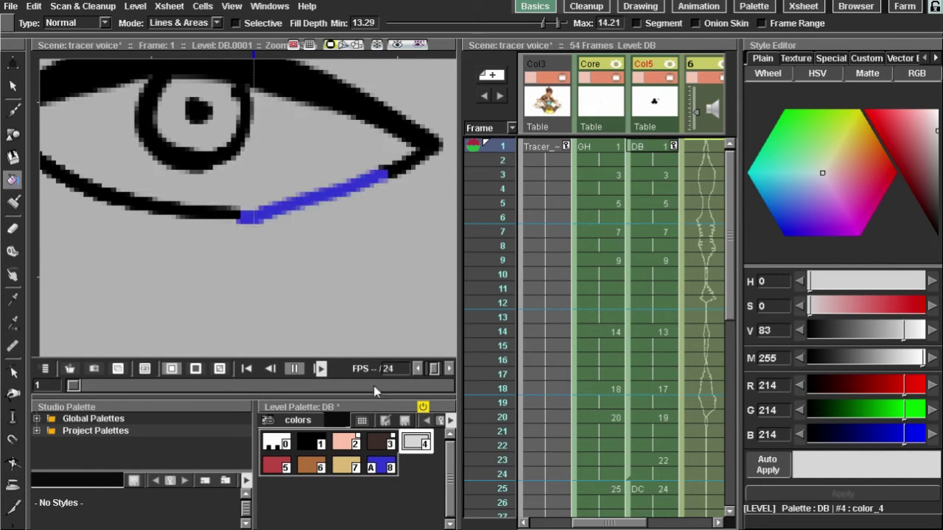
{"action": "left_click", "coordinate": [346, 193]}
- Redraw the blue style 8 line across the lower-lid gap with brush Smooth set to 50, undoing the rough attempts
{"action": "left_click", "coordinate": [381, 467]}
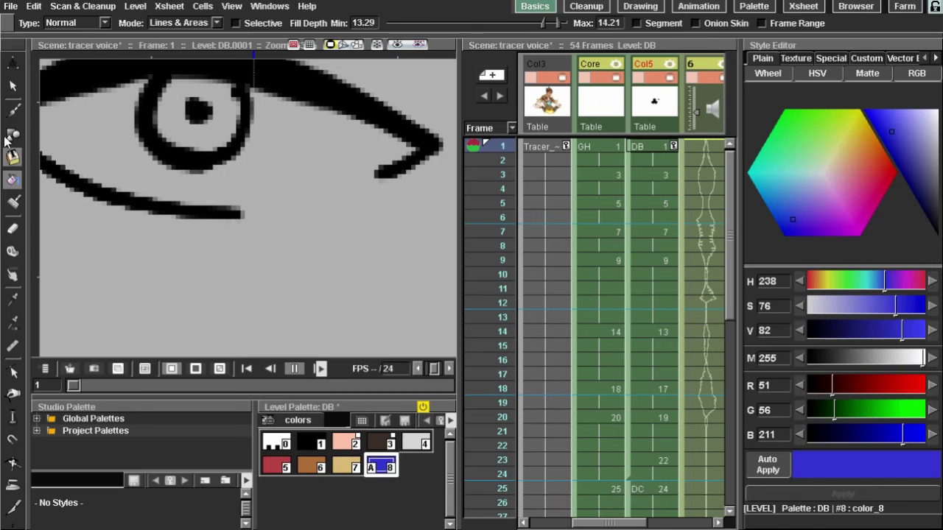
{"action": "left_click", "coordinate": [12, 111]}
{"action": "left_click_drag", "start_coordinate": [243, 204], "coordinate": [367, 168]}
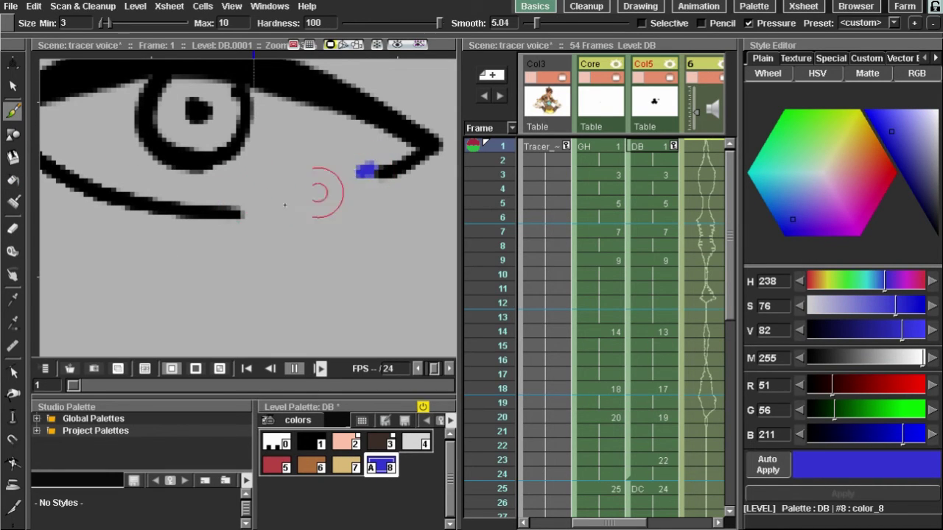
{"action": "mouse_move", "coordinate": [318, 193]}
{"action": "left_mouse_down"}
{"action": "mouse_move", "coordinate": [264, 211]}
{"action": "mouse_move", "coordinate": [354, 173]}
{"action": "left_mouse_up"}
{"action": "key", "text": "ctrl+z"}
{"action": "key", "text": "ctrl+z"}
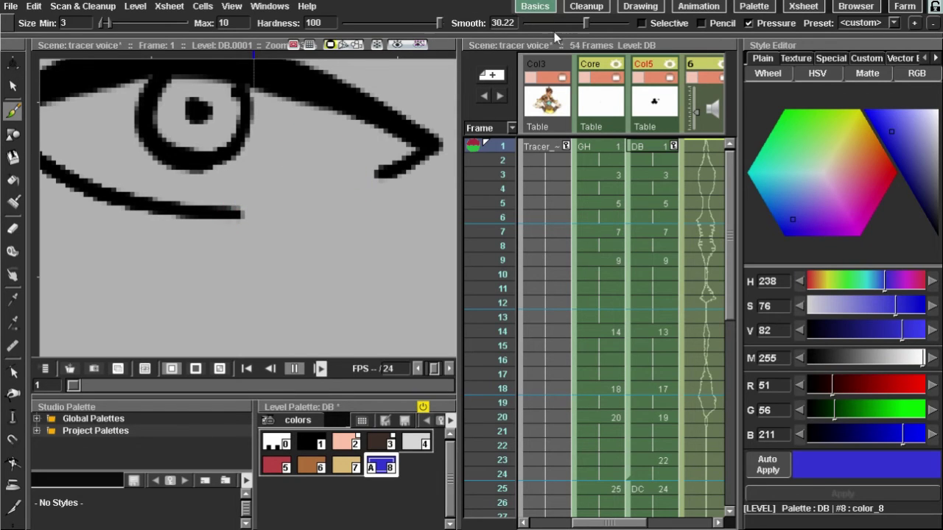
{"action": "left_click_drag", "start_coordinate": [238, 204], "coordinate": [264, 197]}
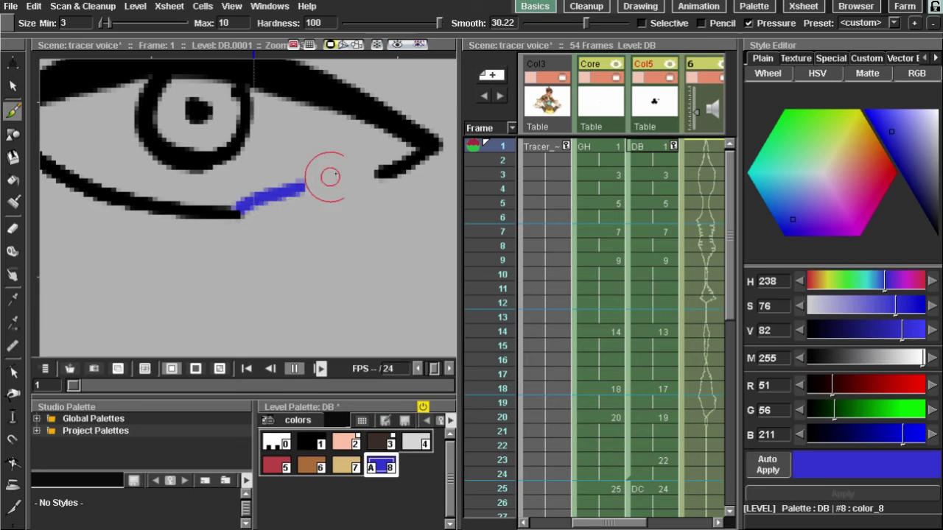
{"action": "left_click_drag", "start_coordinate": [336, 174], "coordinate": [428, 116]}
{"action": "key", "text": "ctrl+z"}
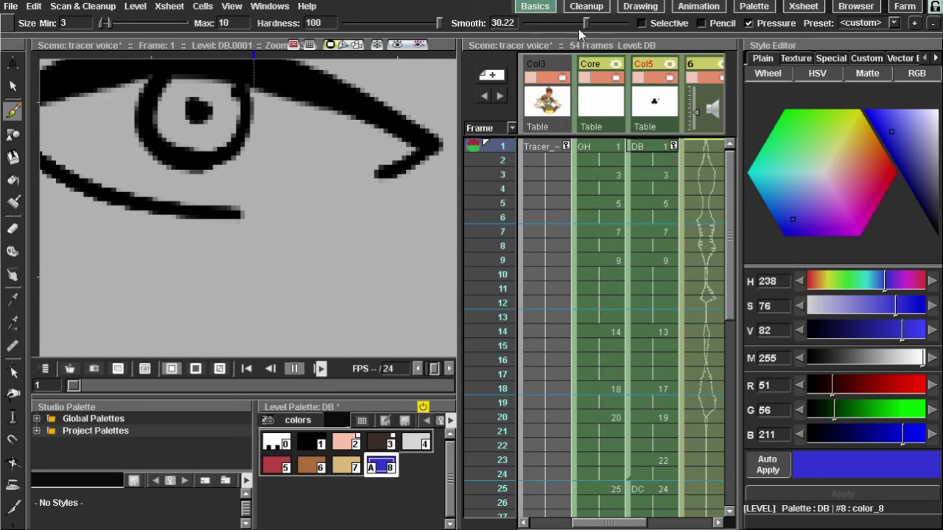
{"action": "left_click_drag", "start_coordinate": [242, 211], "coordinate": [375, 167]}
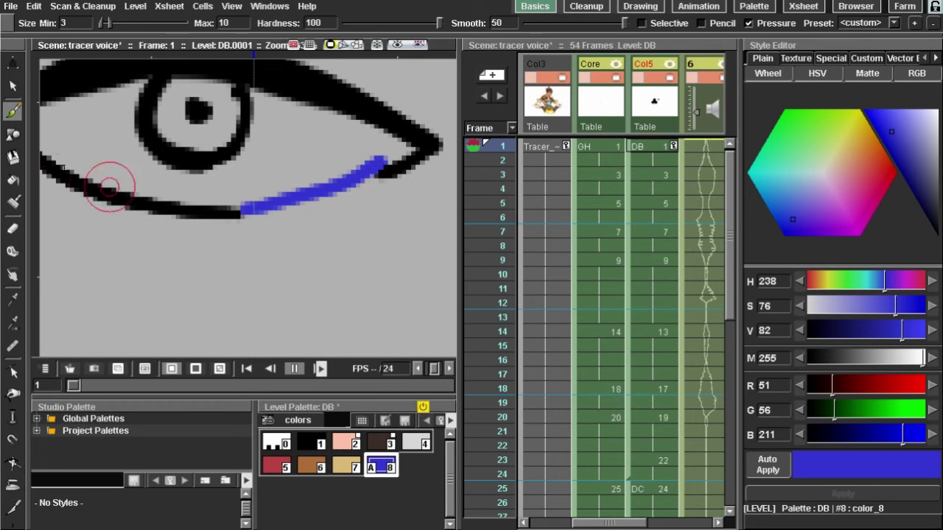
- Fill the white of the eye with light gray style 4 using the Fill tool in Lines & Areas mode
{"action": "left_click", "coordinate": [414, 444]}
{"action": "left_click", "coordinate": [13, 180]}
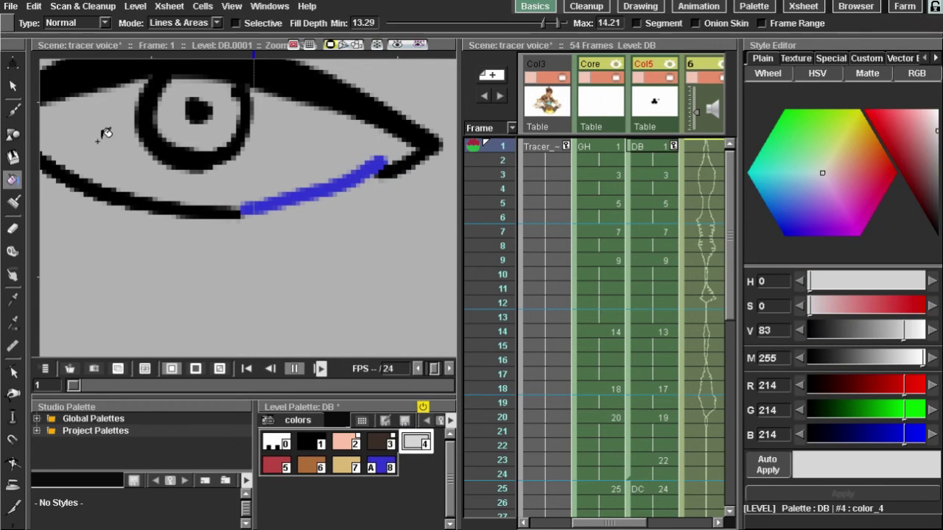
{"action": "left_click", "coordinate": [110, 134]}
{"action": "scroll", "coordinate": [228, 151], "scroll_direction": "down", "scroll_amount": 3}
{"action": "scroll", "coordinate": [295, 156], "scroll_direction": "down", "scroll_amount": 1}
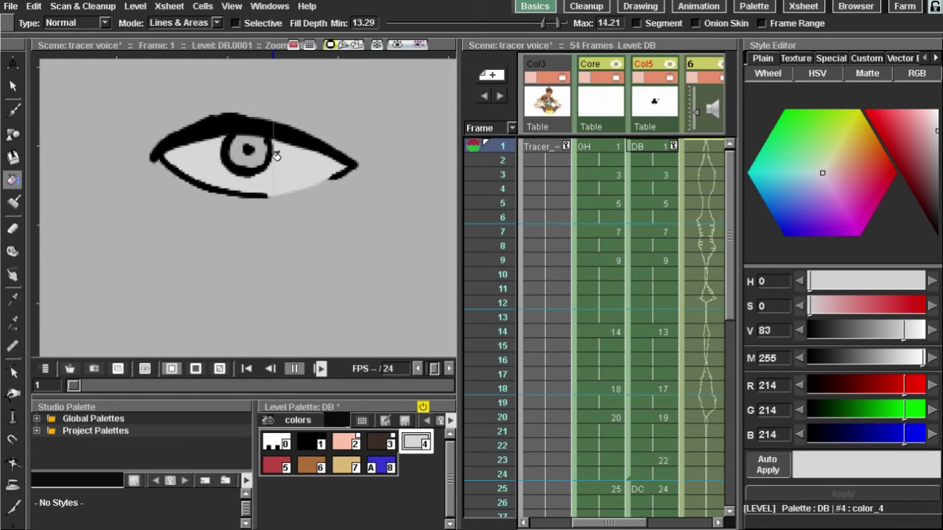
- Try filling the iris with blue style 8 in Lines & Areas mode and undo each fill
{"action": "scroll", "coordinate": [273, 155], "scroll_direction": "up", "scroll_amount": 3}
{"action": "scroll", "coordinate": [252, 177], "scroll_direction": "down", "scroll_amount": 2}
{"action": "left_click_drag", "start_coordinate": [249, 182], "coordinate": [396, 212]}
{"action": "scroll", "coordinate": [298, 222], "scroll_direction": "down", "scroll_amount": 3}
{"action": "scroll", "coordinate": [352, 254], "scroll_direction": "up", "scroll_amount": 2}
{"action": "scroll", "coordinate": [358, 215], "scroll_direction": "up", "scroll_amount": 3}
{"action": "left_click", "coordinate": [383, 466]}
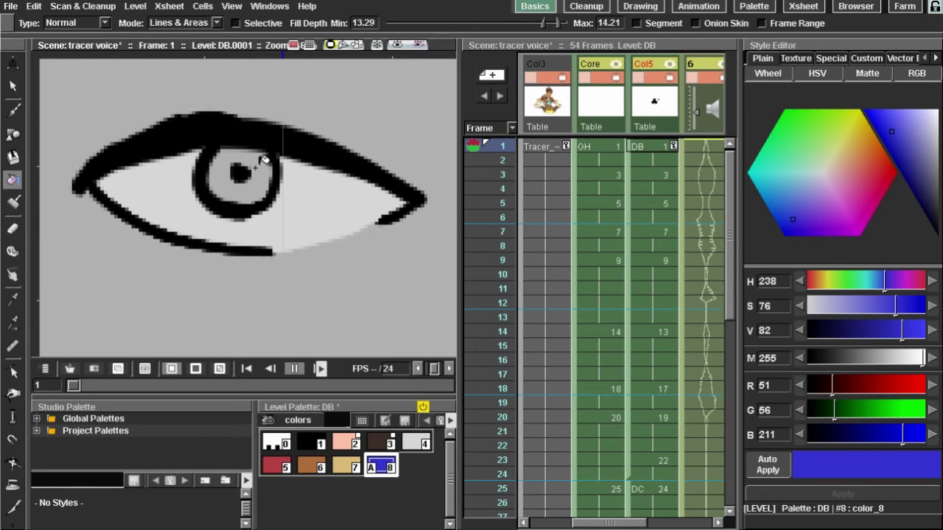
{"action": "left_click", "coordinate": [228, 159]}
{"action": "key", "text": "ctrl+z"}
{"action": "left_click", "coordinate": [262, 174]}
{"action": "key", "text": "ctrl+z"}
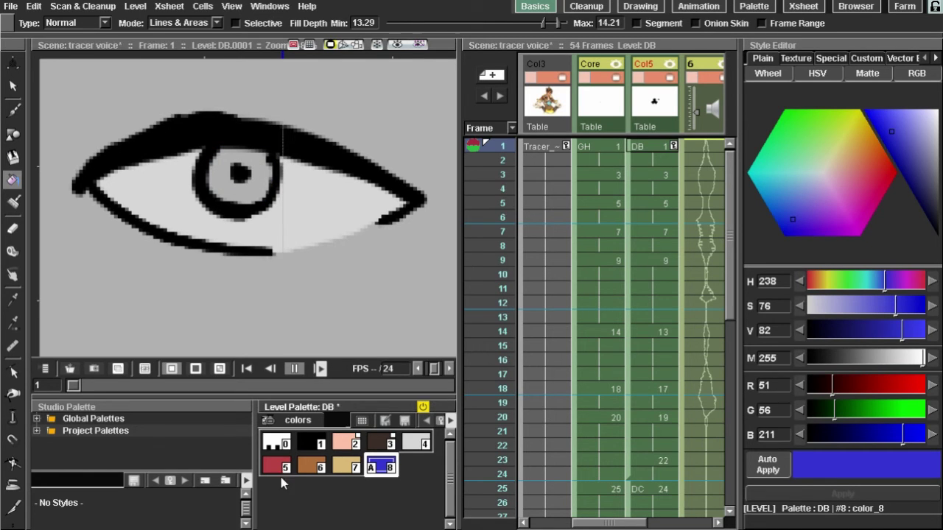
- Fill the iris with red style 5 in Areas mode, undoing the first attempt made in Lines & Areas mode
{"action": "left_click", "coordinate": [280, 470]}
{"action": "left_click", "coordinate": [230, 164]}
{"action": "key", "text": "ctrl+z"}
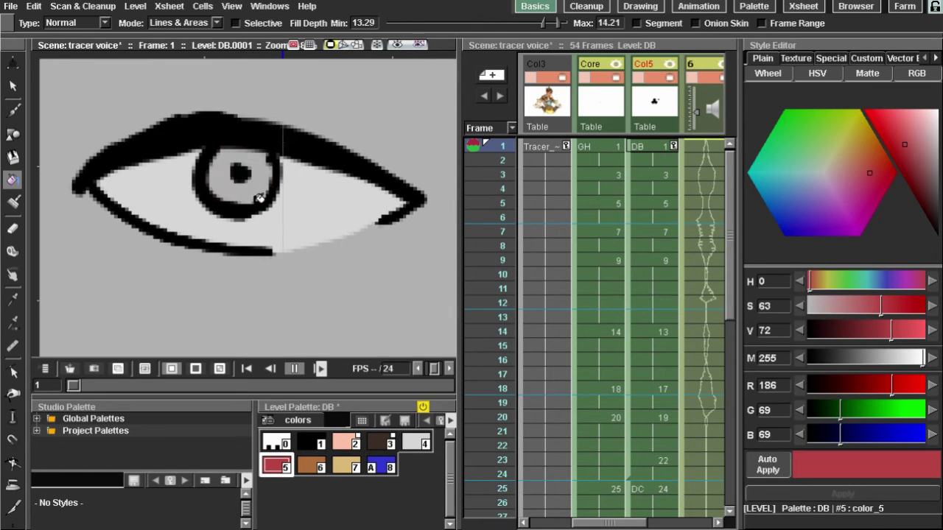
{"action": "scroll", "coordinate": [249, 193], "scroll_direction": "up", "scroll_amount": 1}
{"action": "scroll", "coordinate": [74, 146], "scroll_direction": "up", "scroll_amount": 1}
{"action": "left_click", "coordinate": [12, 228]}
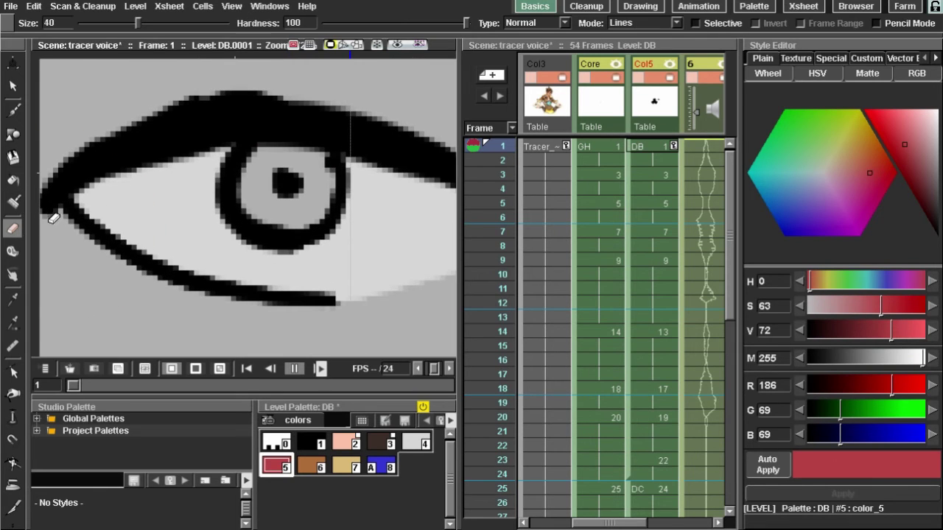
{"action": "left_click", "coordinate": [12, 201]}
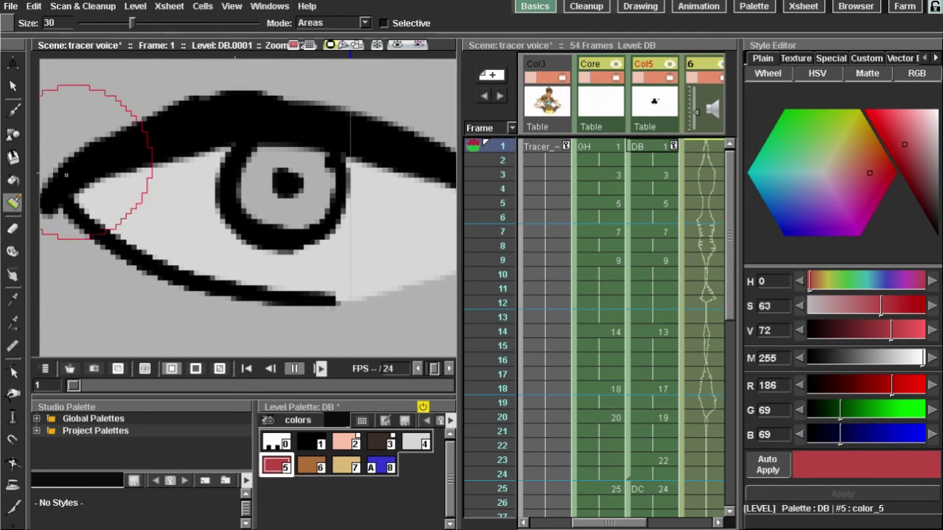
{"action": "left_click", "coordinate": [12, 179]}
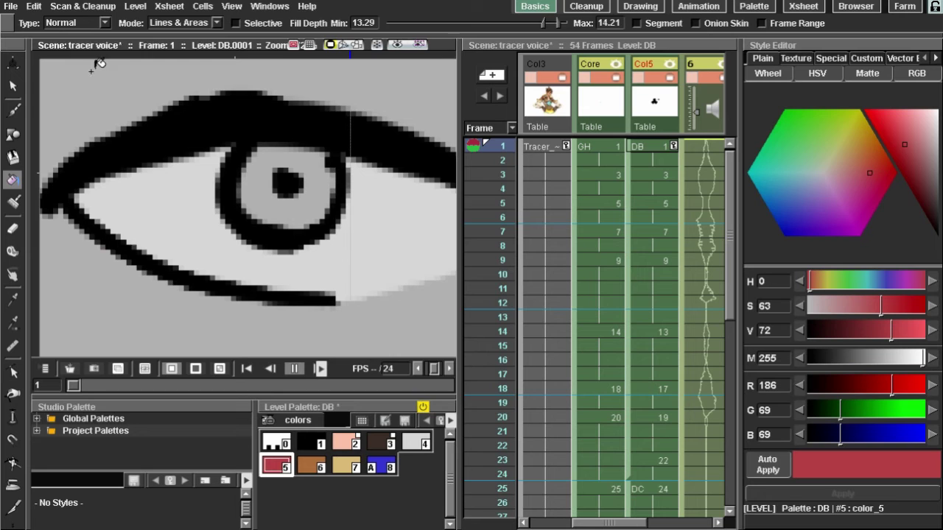
{"action": "left_click", "coordinate": [201, 23]}
{"action": "left_click", "coordinate": [197, 46]}
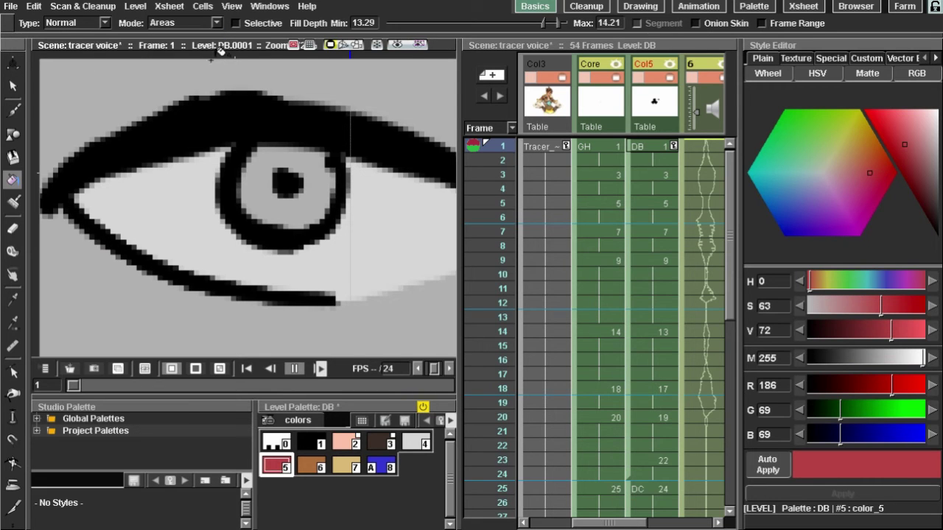
{"action": "left_click", "coordinate": [267, 183]}
- Examine the colored eye's fills and closed lower lid at several magnifications, including beside the character
{"action": "scroll", "coordinate": [290, 199], "scroll_direction": "down", "scroll_amount": 3}
{"action": "scroll", "coordinate": [326, 270], "scroll_direction": "down", "scroll_amount": 3}
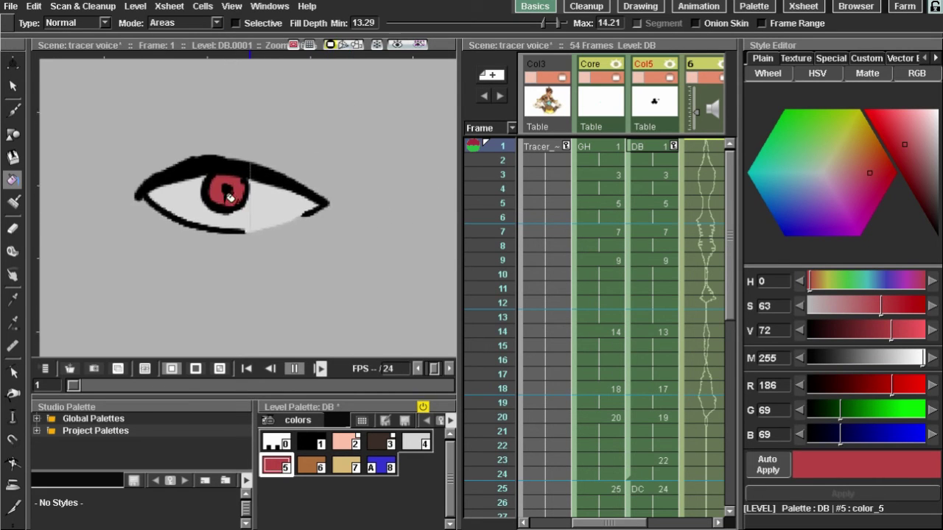
{"action": "scroll", "coordinate": [321, 193], "scroll_direction": "up", "scroll_amount": 4}
{"action": "scroll", "coordinate": [321, 193], "scroll_direction": "down", "scroll_amount": 3}
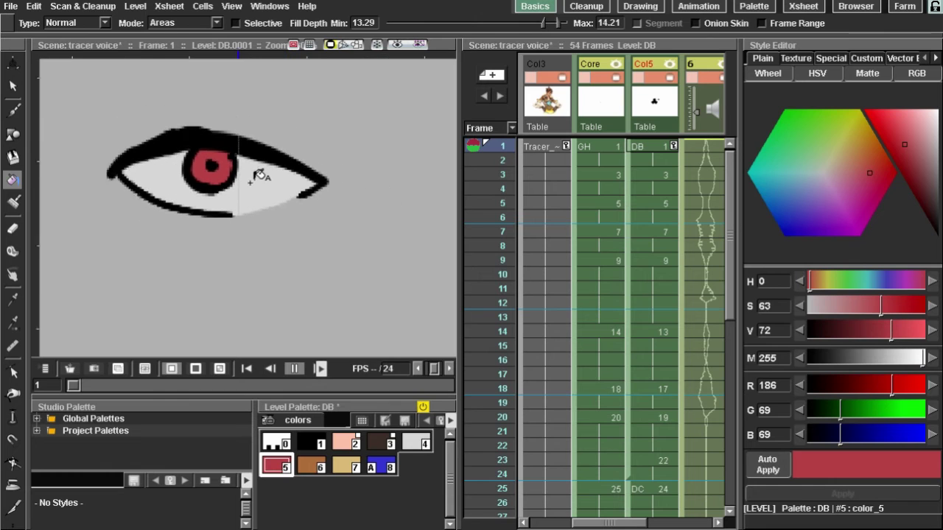
{"action": "scroll", "coordinate": [302, 175], "scroll_direction": "up", "scroll_amount": 4}
{"action": "scroll", "coordinate": [302, 175], "scroll_direction": "down", "scroll_amount": 4}
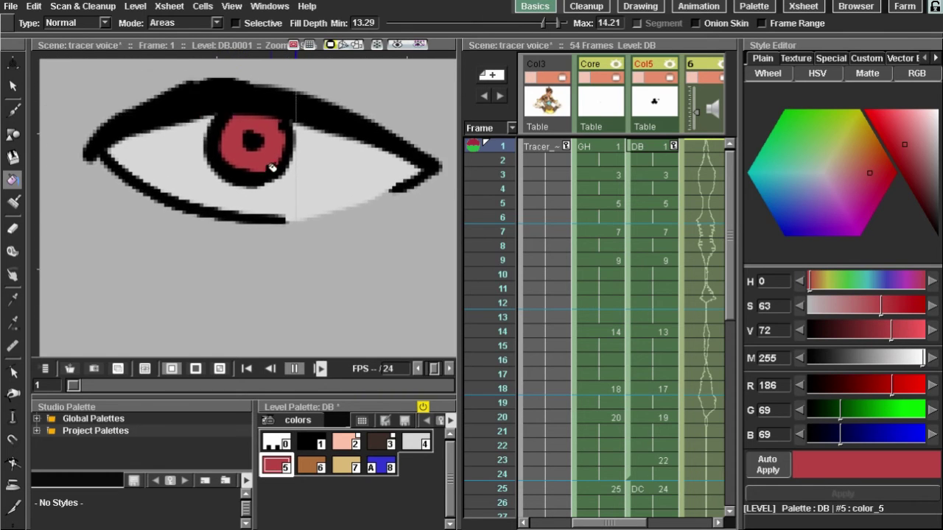
{"action": "scroll", "coordinate": [256, 204], "scroll_direction": "down", "scroll_amount": 8}
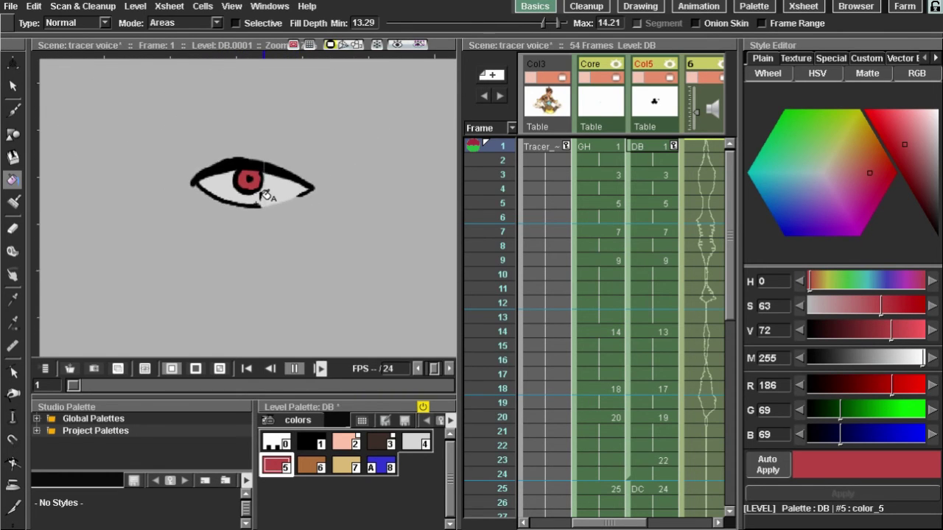
{"action": "left_click_drag", "start_coordinate": [255, 204], "coordinate": [400, 122]}
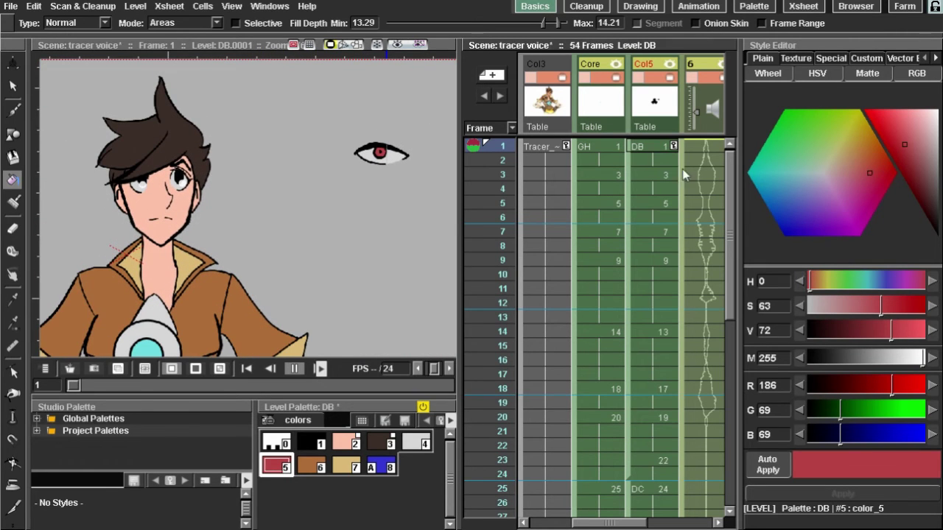
- View the Col5 drawing at frame 5 and return to frame 1
{"action": "left_click", "coordinate": [653, 203]}
{"action": "left_click", "coordinate": [640, 246]}
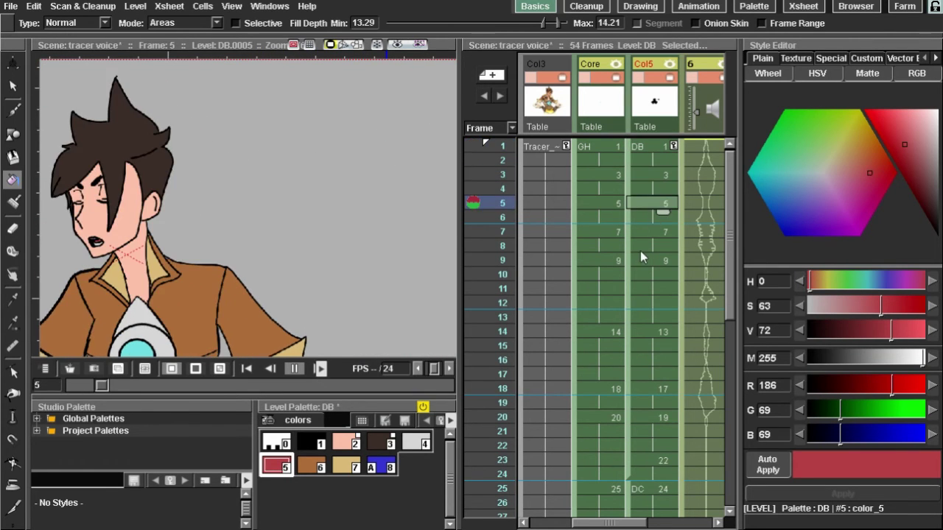
{"action": "left_click", "coordinate": [660, 193]}
{"action": "left_click", "coordinate": [656, 145]}
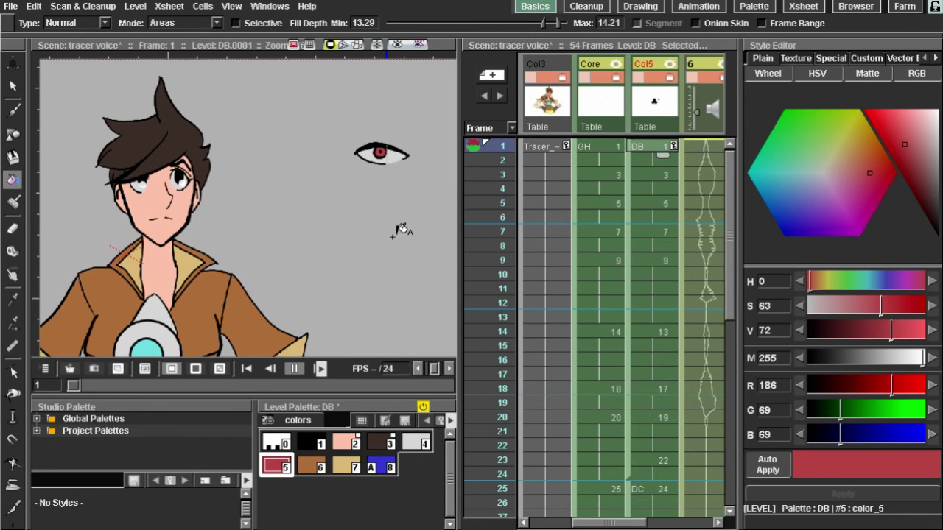
{"action": "scroll", "coordinate": [402, 230], "scroll_direction": "up", "scroll_amount": 2}
{"action": "right_click", "coordinate": [316, 509]}
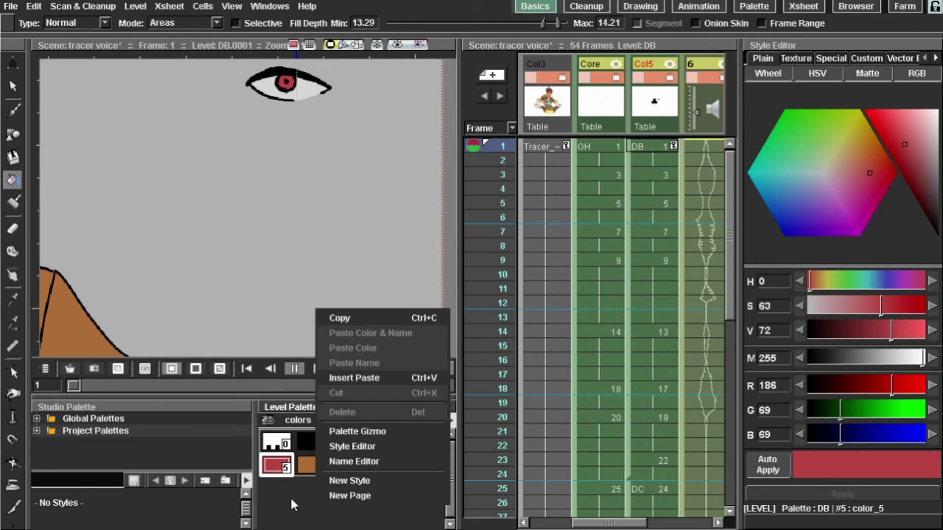
{"action": "left_click", "coordinate": [290, 496]}
{"action": "scroll", "coordinate": [622, 264], "scroll_direction": "down", "scroll_amount": 1}
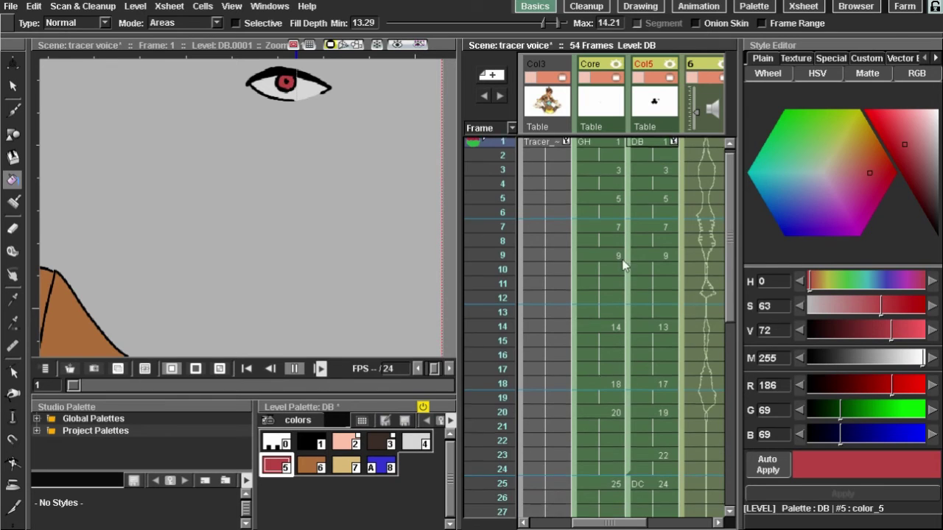
{"action": "left_click_drag", "start_coordinate": [623, 260], "coordinate": [623, 280]}
{"action": "scroll", "coordinate": [624, 173], "scroll_direction": "down", "scroll_amount": 3}
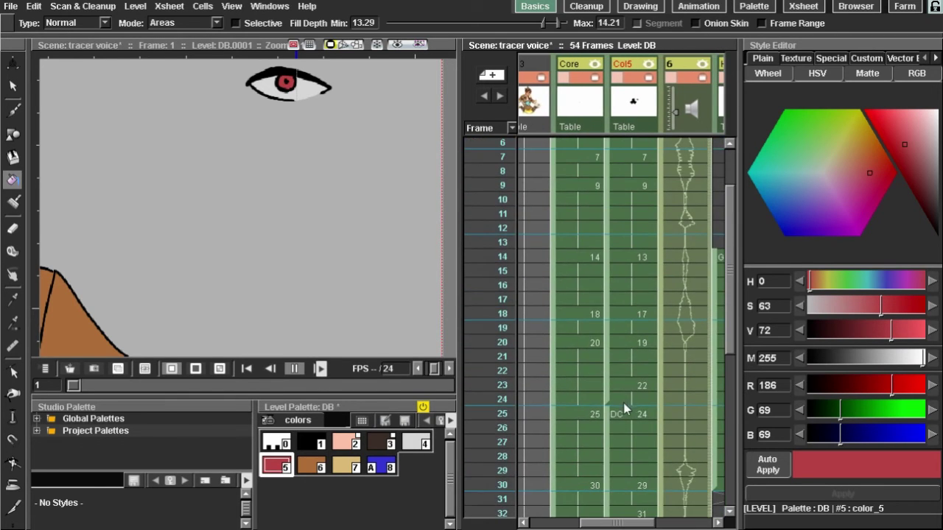
- Compare the Col5 drawings at frames 23 and 25, checking the level palette for each
{"action": "left_click", "coordinate": [624, 388]}
{"action": "left_click_drag", "start_coordinate": [295, 232], "coordinate": [326, 152]}
{"action": "left_click_drag", "start_coordinate": [236, 188], "coordinate": [347, 215]}
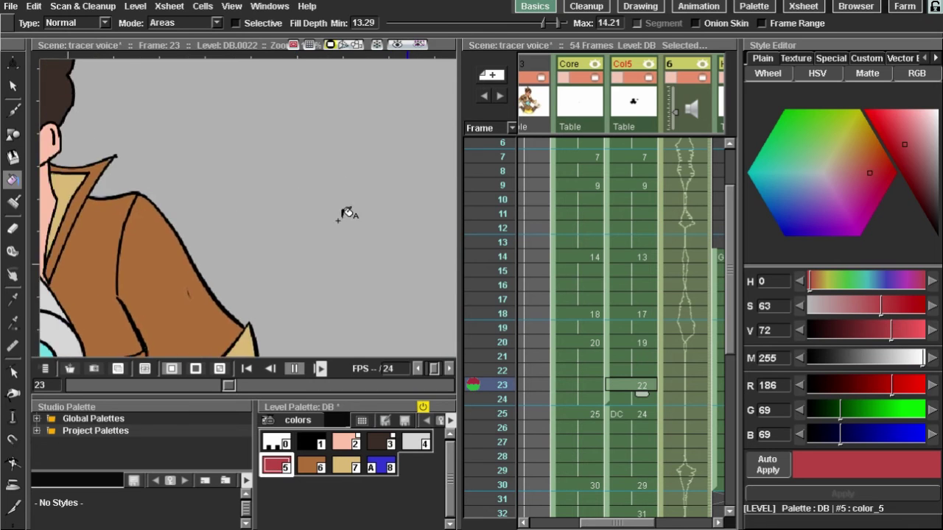
{"action": "left_click_drag", "start_coordinate": [243, 213], "coordinate": [381, 232]}
{"action": "scroll", "coordinate": [354, 227], "scroll_direction": "down", "scroll_amount": 3}
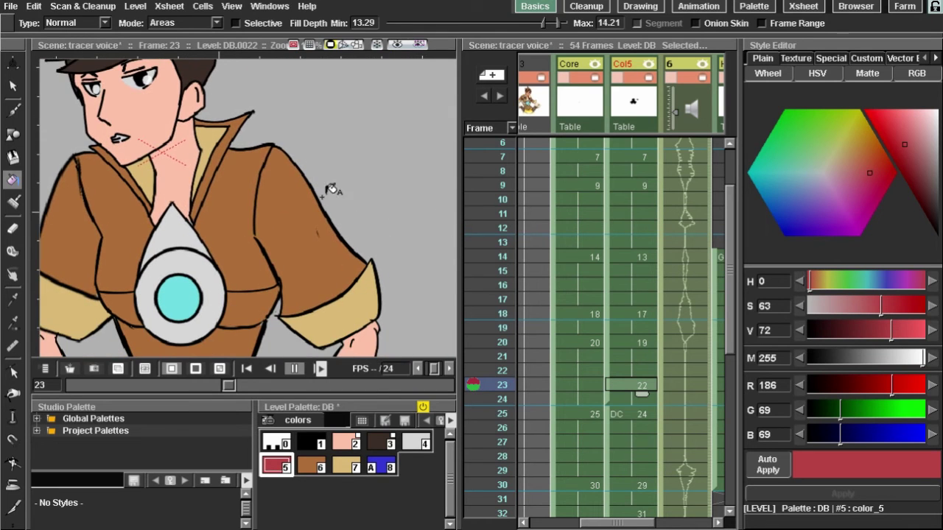
{"action": "left_click", "coordinate": [628, 411]}
{"action": "left_click", "coordinate": [631, 385]}
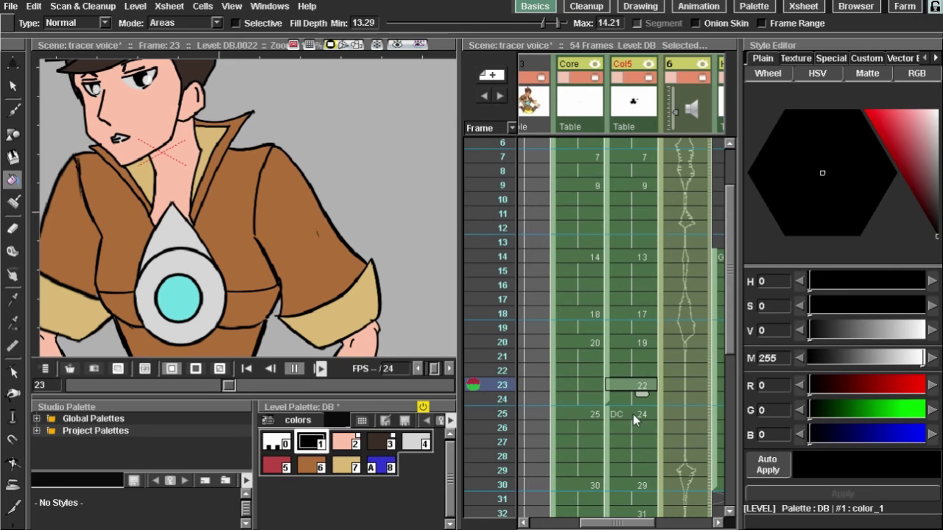
{"action": "scroll", "coordinate": [590, 310], "scroll_direction": "up", "scroll_amount": 3}
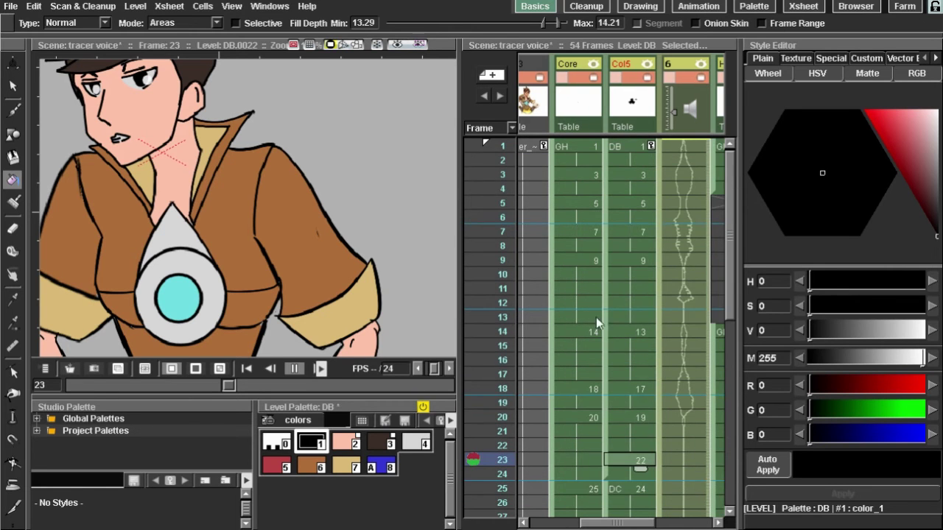
{"action": "scroll", "coordinate": [599, 313], "scroll_direction": "down", "scroll_amount": 4}
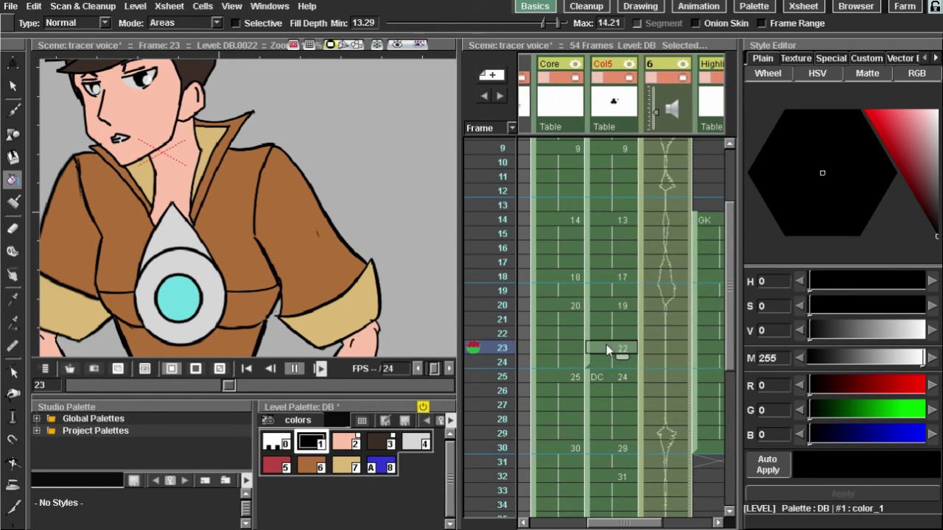
{"action": "left_click", "coordinate": [611, 377]}
{"action": "left_click", "coordinate": [613, 350]}
- Copy the blue Autopaint style 8 from the DB palette and insert it into the DC palette at frame 25
{"action": "right_click", "coordinate": [386, 468]}
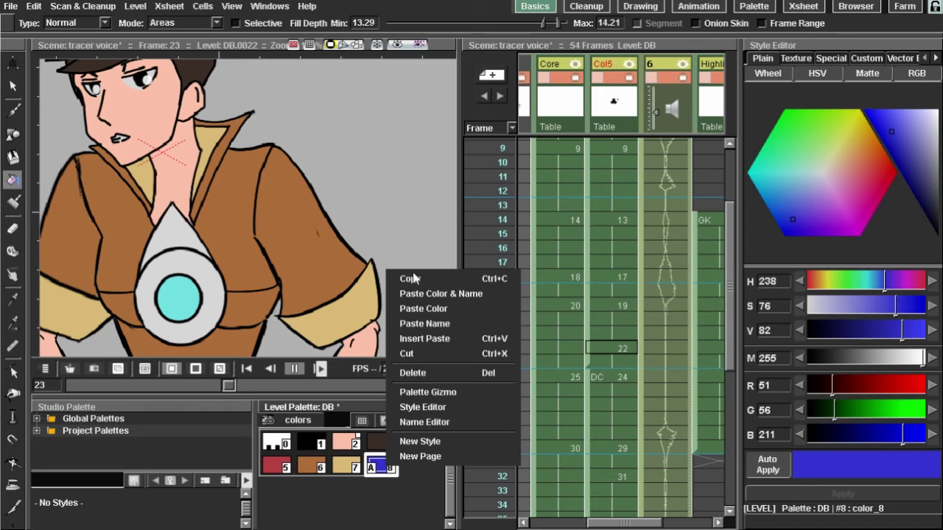
{"action": "left_click", "coordinate": [442, 274]}
{"action": "left_click", "coordinate": [619, 375]}
{"action": "right_click", "coordinate": [389, 482]}
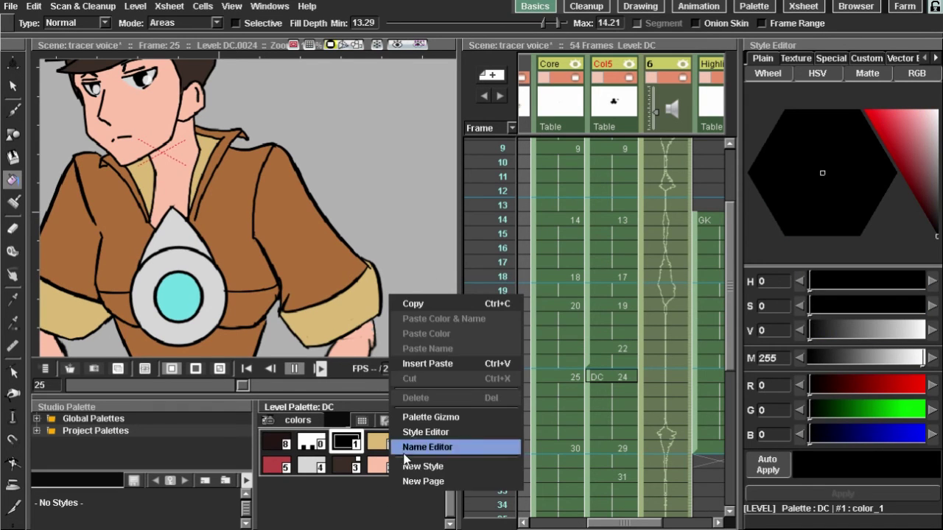
{"action": "left_click", "coordinate": [428, 364]}
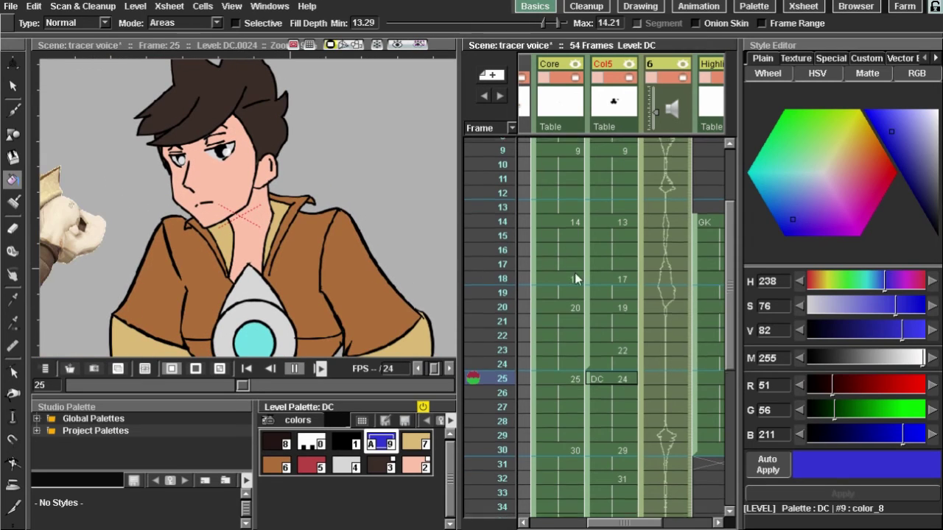
- Examine the frame 25 drawing beside the reference character and return to the eye in Col5 at frame 1
{"action": "scroll", "coordinate": [598, 193], "scroll_direction": "up", "scroll_amount": 3}
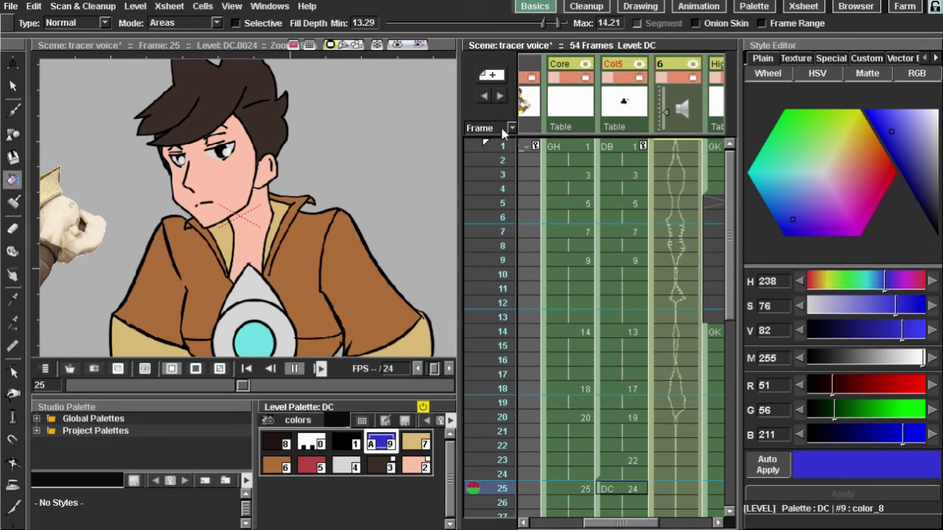
{"action": "left_click_drag", "start_coordinate": [392, 185], "coordinate": [467, 190]}
{"action": "scroll", "coordinate": [392, 190], "scroll_direction": "down", "scroll_amount": 1}
{"action": "scroll", "coordinate": [394, 189], "scroll_direction": "down", "scroll_amount": 1}
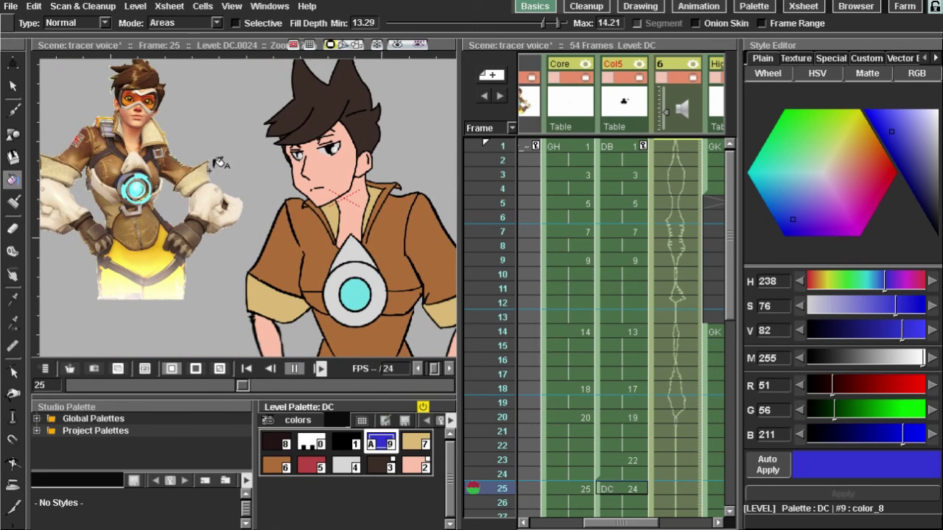
{"action": "left_click_drag", "start_coordinate": [184, 219], "coordinate": [138, 195]}
{"action": "left_click_drag", "start_coordinate": [376, 115], "coordinate": [295, 165]}
{"action": "left_click_drag", "start_coordinate": [356, 135], "coordinate": [265, 168]}
{"action": "scroll", "coordinate": [328, 127], "scroll_direction": "up", "scroll_amount": 1}
{"action": "left_click", "coordinate": [628, 146]}
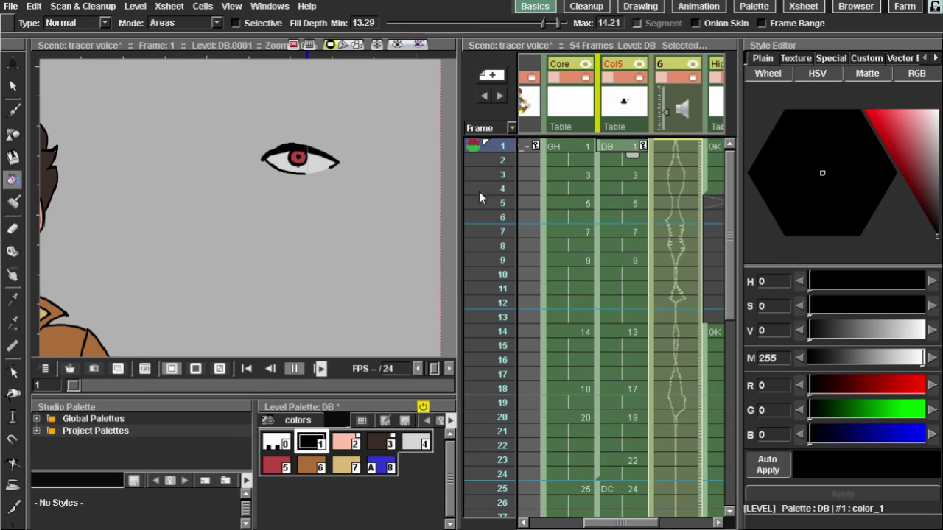
- Create a new level in Col9 at frame 1 with a Brush dot and erase the dot
{"action": "scroll", "coordinate": [301, 160], "scroll_direction": "up", "scroll_amount": 1}
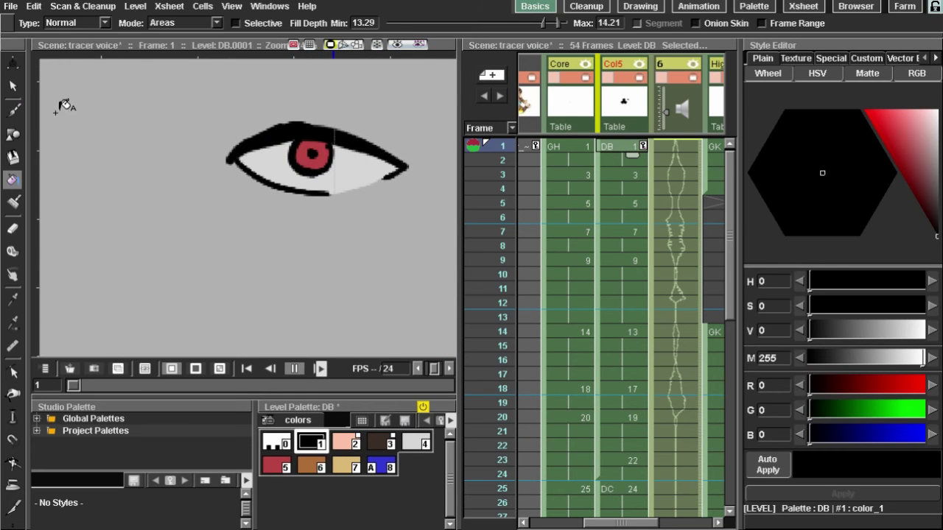
{"action": "key", "text": "b"}
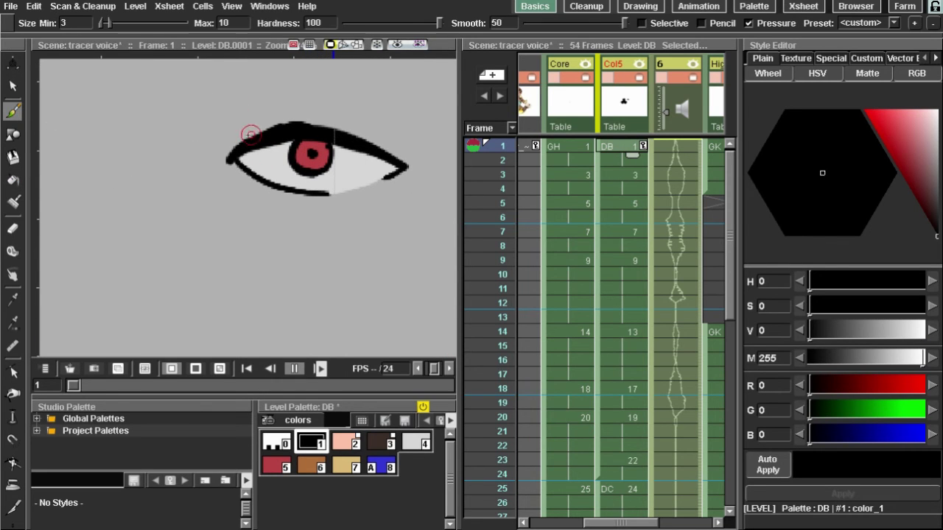
{"action": "mouse_move", "coordinate": [240, 143]}
{"action": "left_mouse_down"}
{"action": "mouse_move", "coordinate": [291, 127]}
{"action": "mouse_move", "coordinate": [266, 137]}
{"action": "mouse_move", "coordinate": [282, 146]}
{"action": "mouse_move", "coordinate": [241, 135]}
{"action": "left_mouse_up"}
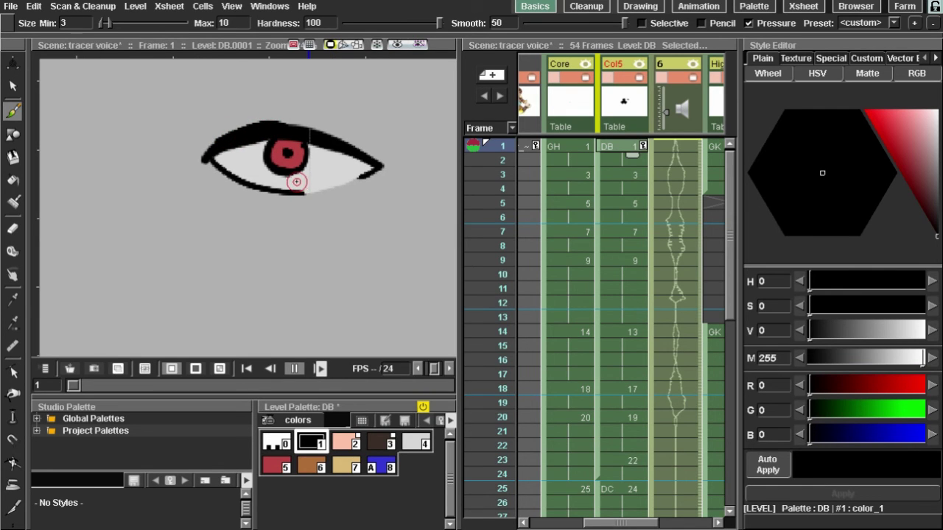
{"action": "left_click", "coordinate": [642, 145]}
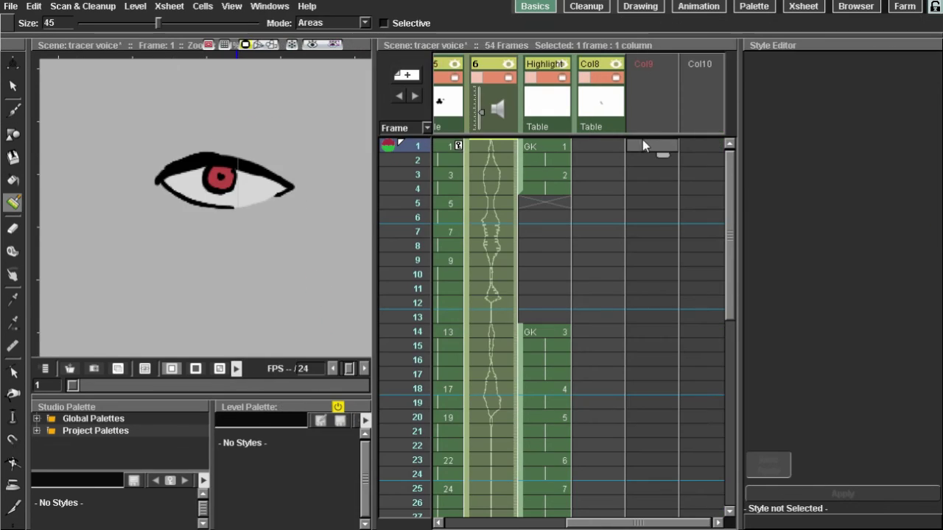
{"action": "scroll", "coordinate": [214, 229], "scroll_direction": "up", "scroll_amount": 1}
{"action": "right_click", "coordinate": [204, 262]}
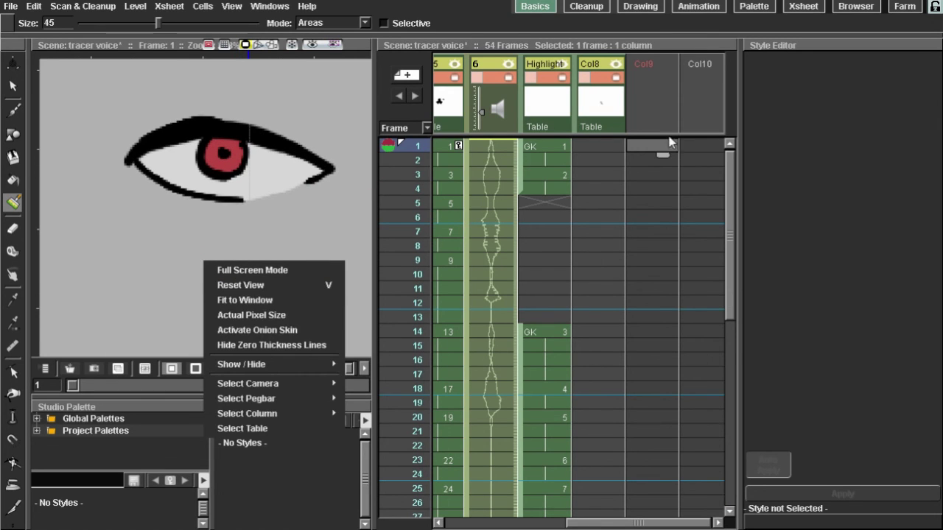
{"action": "left_click", "coordinate": [13, 111]}
{"action": "left_click", "coordinate": [13, 111]}
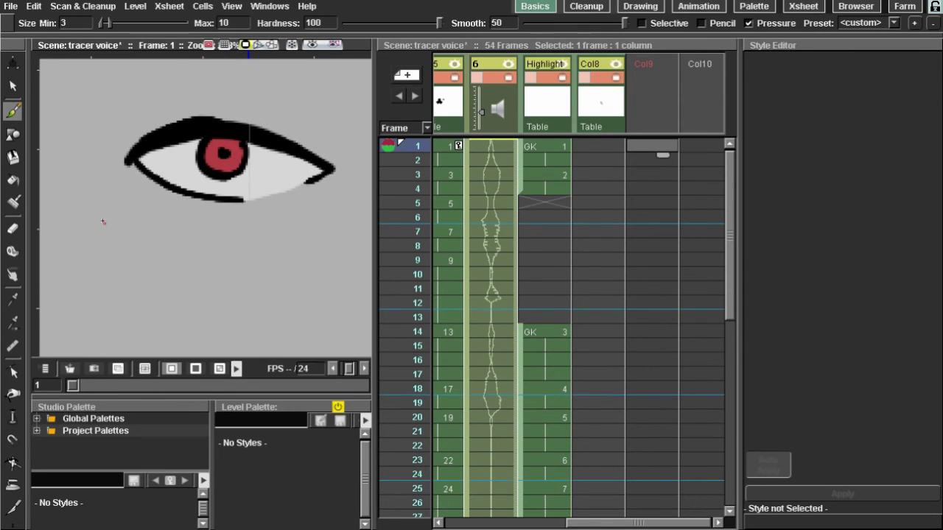
{"action": "left_click", "coordinate": [12, 203]}
{"action": "left_click", "coordinate": [13, 230]}
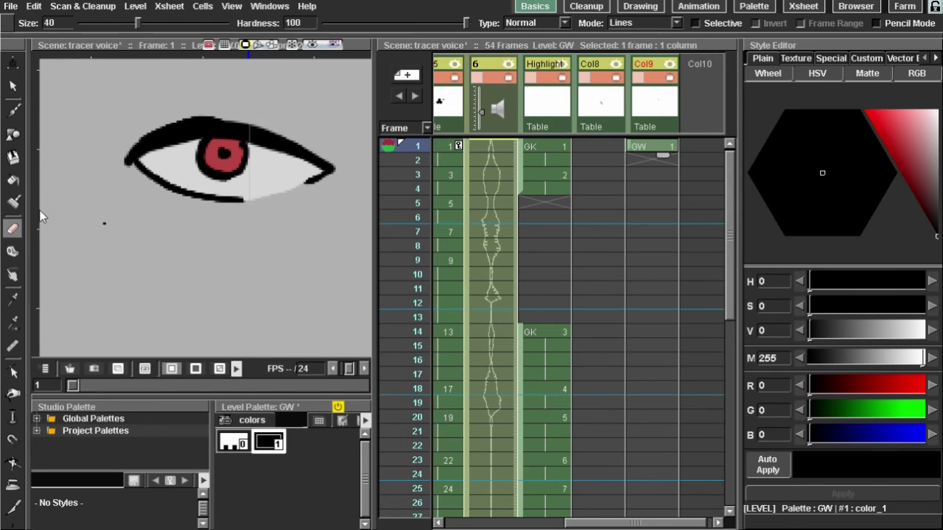
{"action": "mouse_move", "coordinate": [97, 221]}
{"action": "left_mouse_down"}
{"action": "mouse_move", "coordinate": [111, 208]}
{"action": "mouse_move", "coordinate": [109, 227]}
{"action": "left_mouse_up"}
{"action": "left_click", "coordinate": [12, 110]}
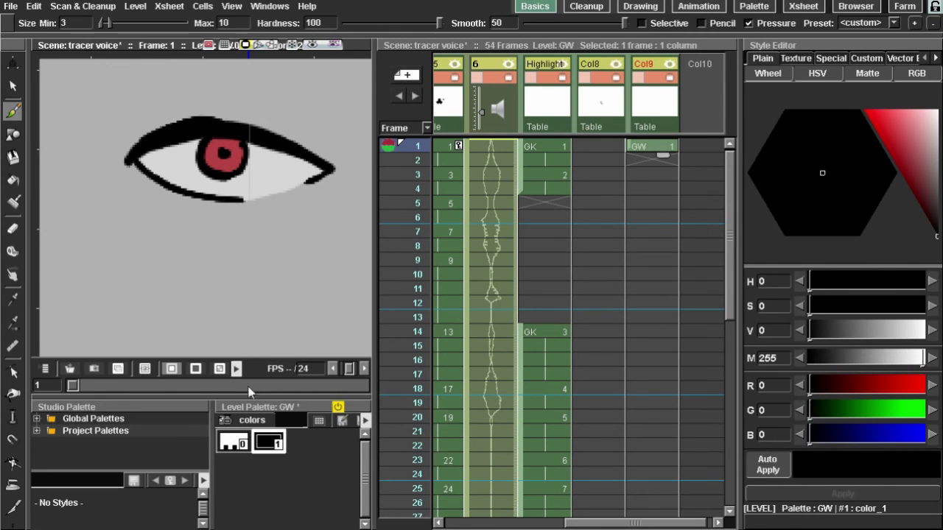
- Draw a curved black Brush line across the eye on the Col9 level as the shadow's lower edge, undoing the first strokes
{"action": "scroll", "coordinate": [179, 173], "scroll_direction": "up", "scroll_amount": 1}
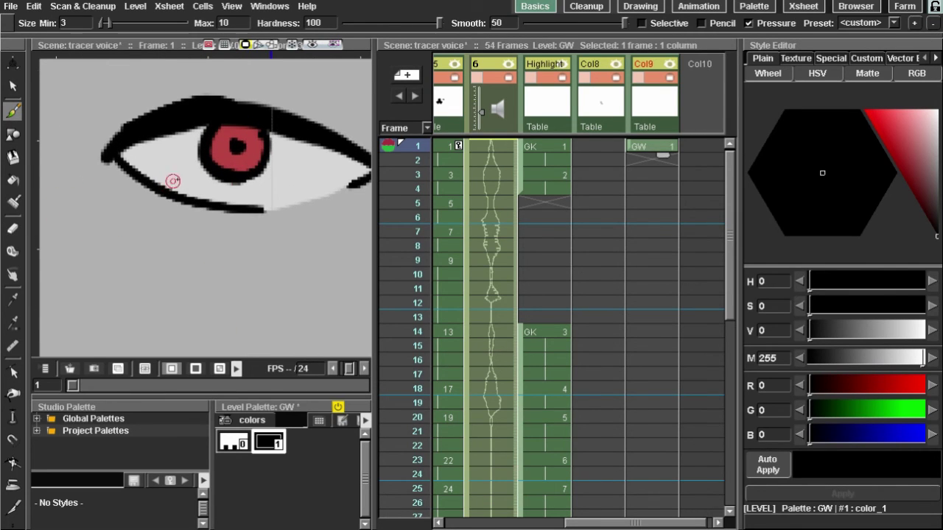
{"action": "left_click_drag", "start_coordinate": [197, 172], "coordinate": [262, 155]}
{"action": "left_click_drag", "start_coordinate": [363, 174], "coordinate": [136, 179]}
{"action": "key", "text": "ctrl+z"}
{"action": "key", "text": "ctrl+z"}
{"action": "left_click_drag", "start_coordinate": [272, 153], "coordinate": [323, 166]}
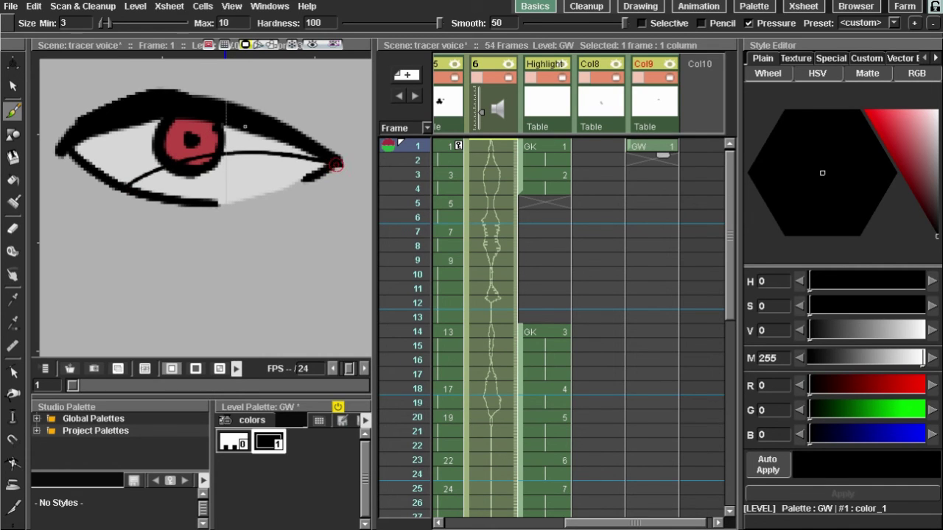
{"action": "left_click_drag", "start_coordinate": [224, 135], "coordinate": [235, 167]}
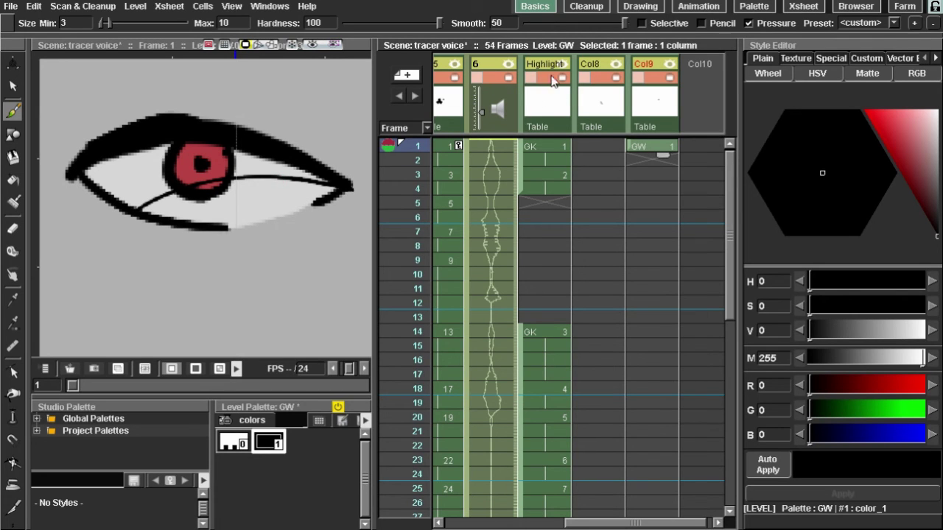
- Lower the opacity of the Col5 column and close the shadow outline along the upper lid on the Col9 level
{"action": "scroll", "coordinate": [514, 108], "scroll_direction": "left", "scroll_amount": 1}
{"action": "left_click", "coordinate": [497, 79]}
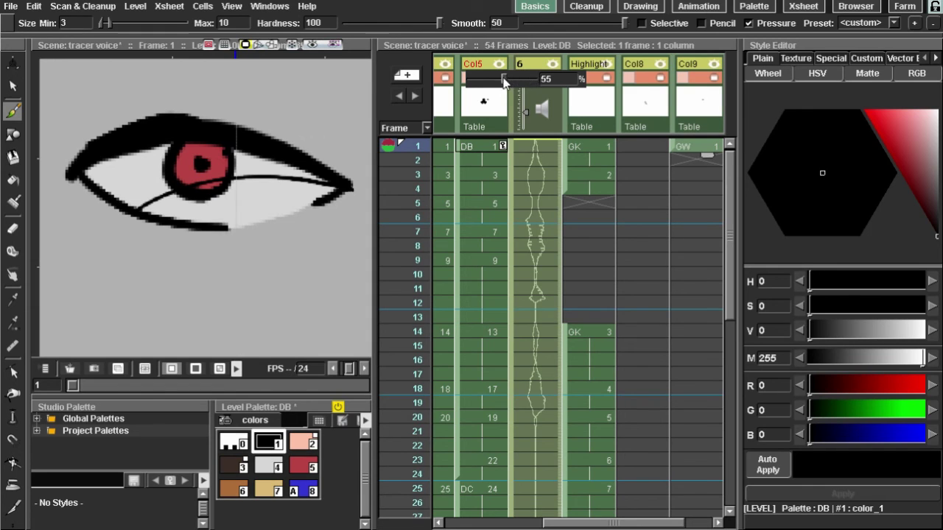
{"action": "left_click_drag", "start_coordinate": [494, 80], "coordinate": [494, 79]}
{"action": "scroll", "coordinate": [620, 177], "scroll_direction": "right", "scroll_amount": 2}
{"action": "left_click", "coordinate": [623, 149]}
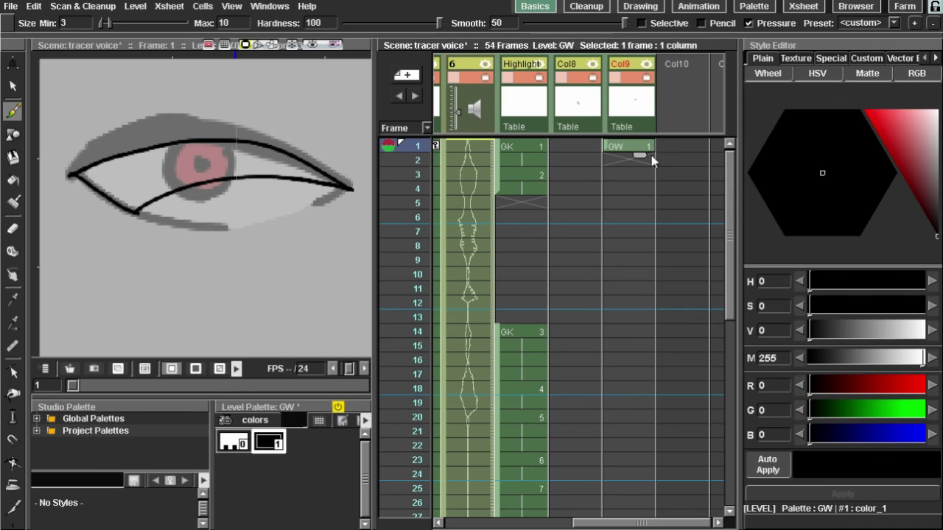
- Fill the shadow outline with style 1 in Areas mode and set the style's M transparency value to 105
{"action": "left_click", "coordinate": [13, 180]}
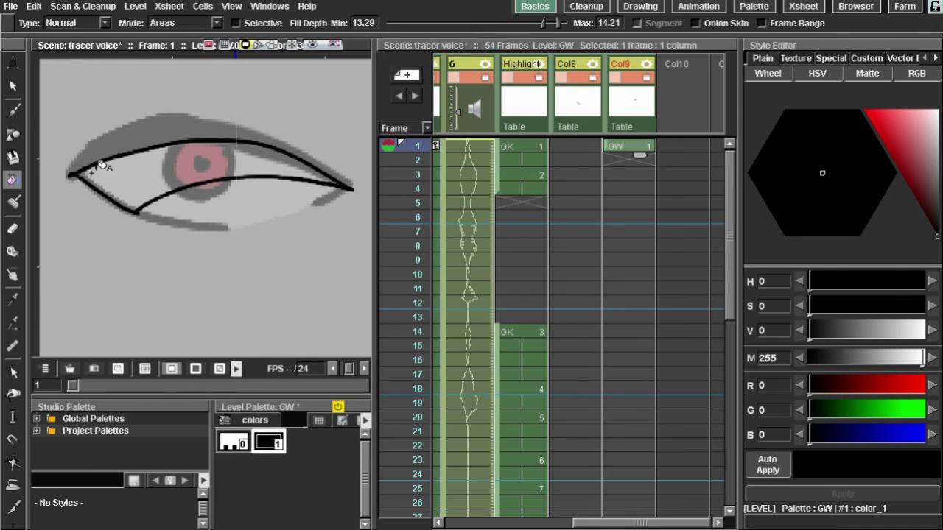
{"action": "left_click", "coordinate": [98, 165]}
{"action": "mouse_move", "coordinate": [867, 358]}
{"action": "left_mouse_down"}
{"action": "mouse_move", "coordinate": [847, 359]}
{"action": "mouse_move", "coordinate": [856, 358]}
{"action": "left_mouse_up"}
- Restore the Col5 column to full opacity and view the shaded eye at several magnifications
{"action": "left_click_drag", "start_coordinate": [464, 106], "coordinate": [554, 106]}
{"action": "left_click", "coordinate": [502, 79]}
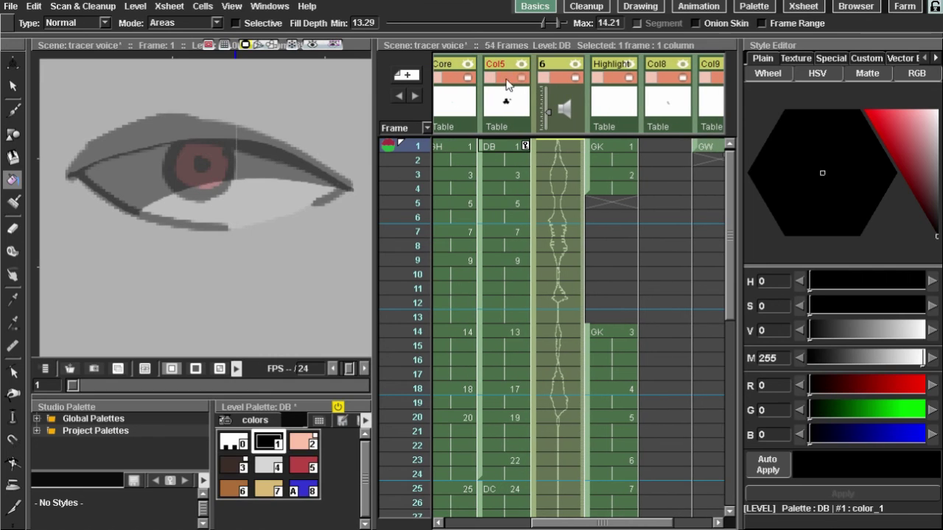
{"action": "left_click_drag", "start_coordinate": [515, 79], "coordinate": [568, 83]}
{"action": "left_click", "coordinate": [510, 147]}
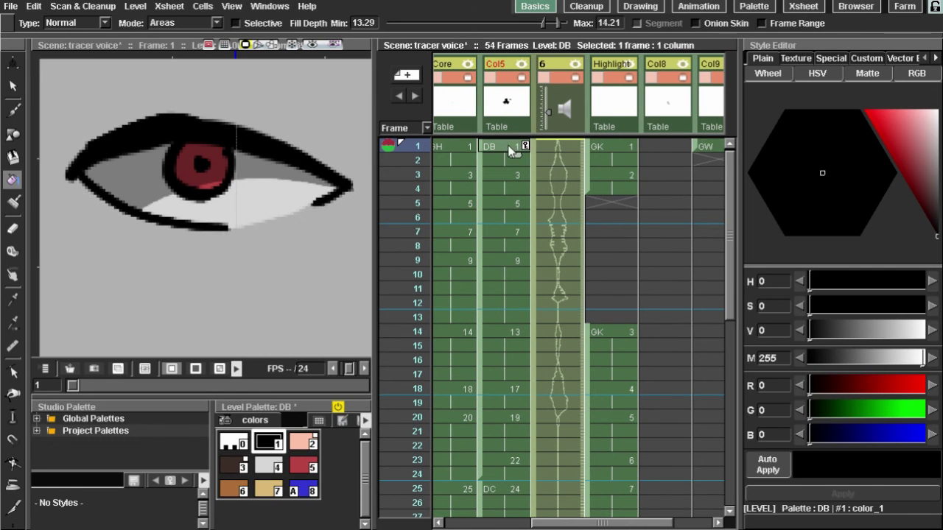
{"action": "scroll", "coordinate": [262, 168], "scroll_direction": "down", "scroll_amount": 1}
{"action": "mouse_move", "coordinate": [291, 178]}
{"action": "left_mouse_down"}
{"action": "mouse_move", "coordinate": [294, 152]}
{"action": "mouse_move", "coordinate": [282, 162]}
{"action": "left_mouse_up"}
{"action": "scroll", "coordinate": [269, 160], "scroll_direction": "down", "scroll_amount": 5}
{"action": "scroll", "coordinate": [255, 172], "scroll_direction": "up", "scroll_amount": 3}
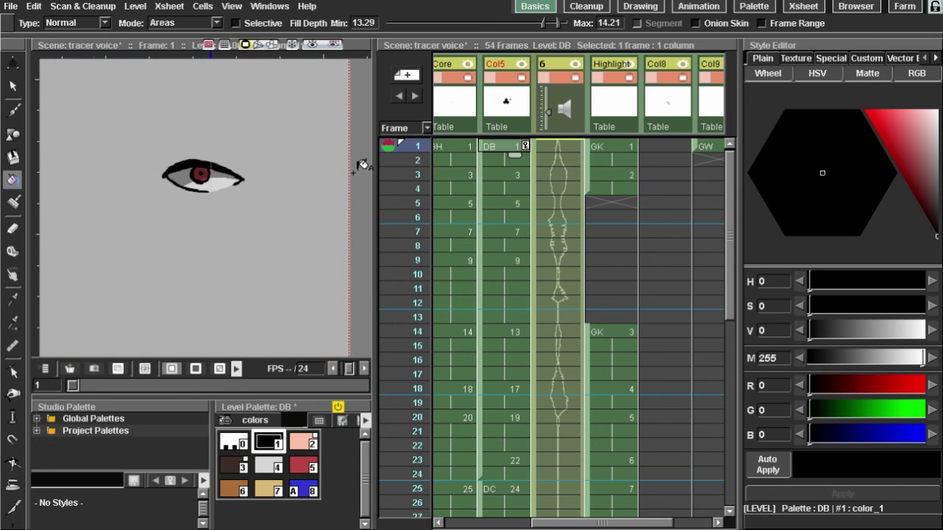
- Delete the Col9 shadow column and select the Col5 column
{"action": "left_click_drag", "start_coordinate": [609, 185], "coordinate": [526, 186]}
{"action": "right_click", "coordinate": [643, 94]}
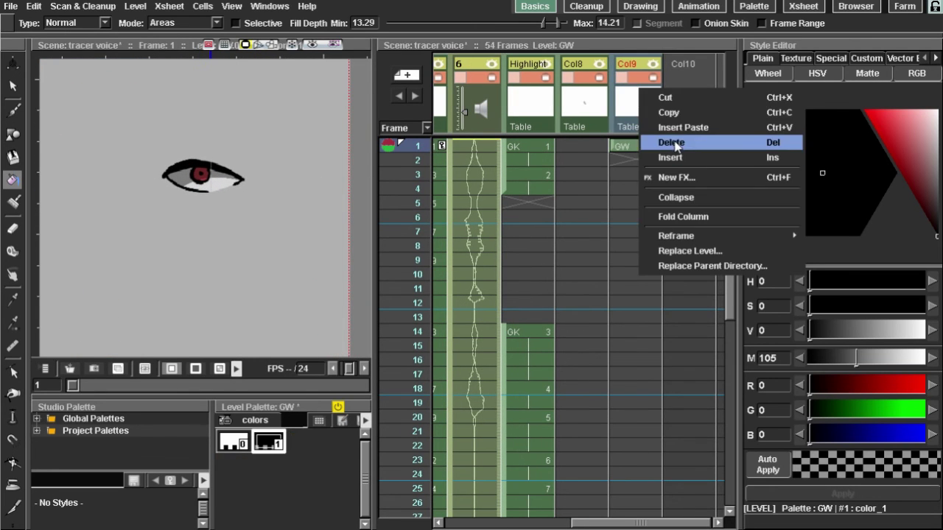
{"action": "left_click", "coordinate": [667, 157]}
{"action": "left_click", "coordinate": [498, 120]}
- Try painting over the eye using the Paint Brush with style 1 in Areas mode, and undo the stroke
{"action": "scroll", "coordinate": [221, 173], "scroll_direction": "up", "scroll_amount": 1}
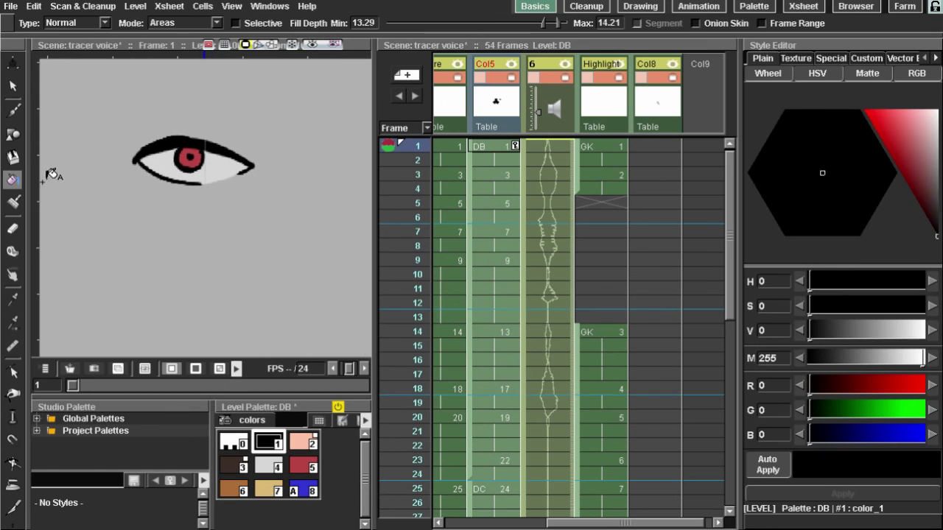
{"action": "left_click", "coordinate": [13, 201]}
{"action": "mouse_move", "coordinate": [159, 100]}
{"action": "left_mouse_down"}
{"action": "mouse_move", "coordinate": [150, 183]}
{"action": "mouse_move", "coordinate": [166, 187]}
{"action": "left_mouse_up"}
{"action": "key", "text": "ctrl+z"}
- Remove the eye drawing by painting over it with transparent style 0 in Lines & Areas mode
{"action": "left_click", "coordinate": [349, 24]}
{"action": "left_click", "coordinate": [341, 59]}
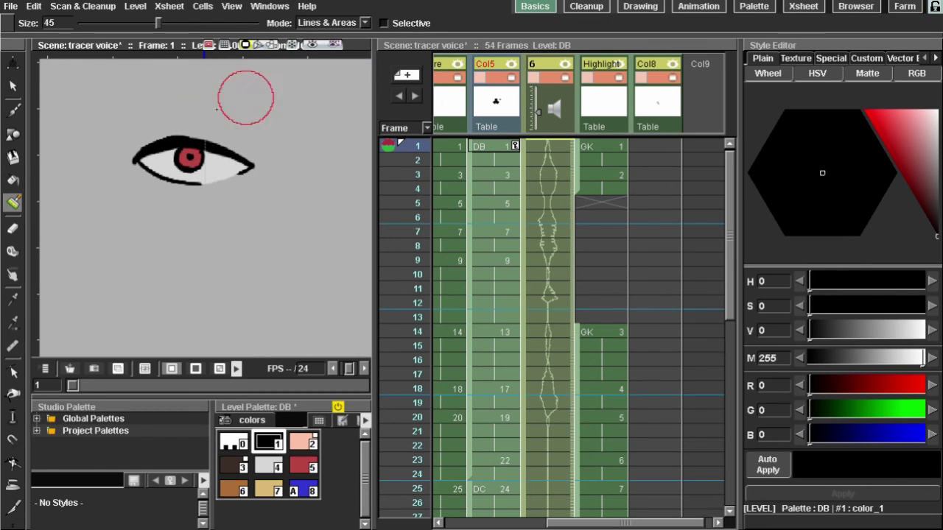
{"action": "left_click", "coordinate": [230, 445]}
{"action": "mouse_move", "coordinate": [151, 147]}
{"action": "left_mouse_down"}
{"action": "mouse_move", "coordinate": [178, 112]}
{"action": "mouse_move", "coordinate": [203, 134]}
{"action": "mouse_move", "coordinate": [243, 198]}
{"action": "mouse_move", "coordinate": [261, 260]}
{"action": "left_mouse_up"}
- Enlarge the viewer to show the whole scene and view the Col5 drawings at frames 4 and 9
{"action": "scroll", "coordinate": [265, 250], "scroll_direction": "down", "scroll_amount": 6}
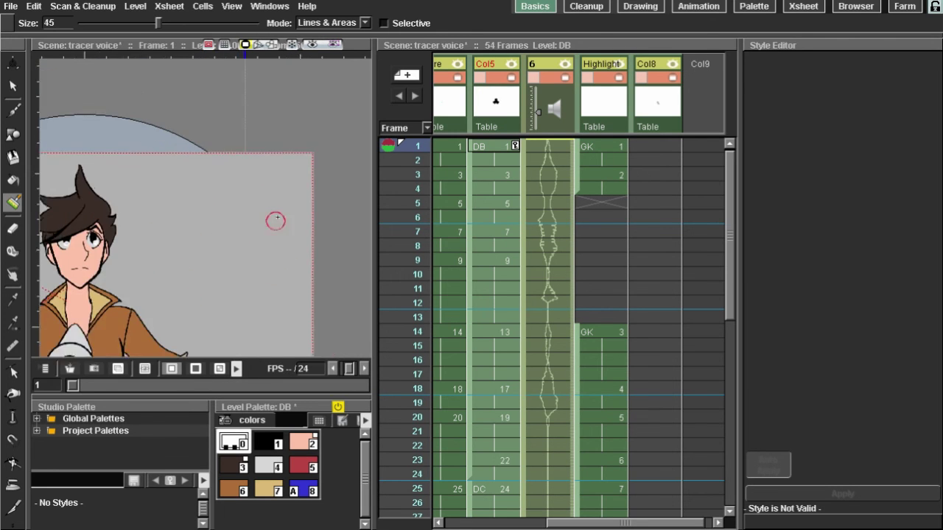
{"action": "left_click_drag", "start_coordinate": [376, 158], "coordinate": [616, 141]}
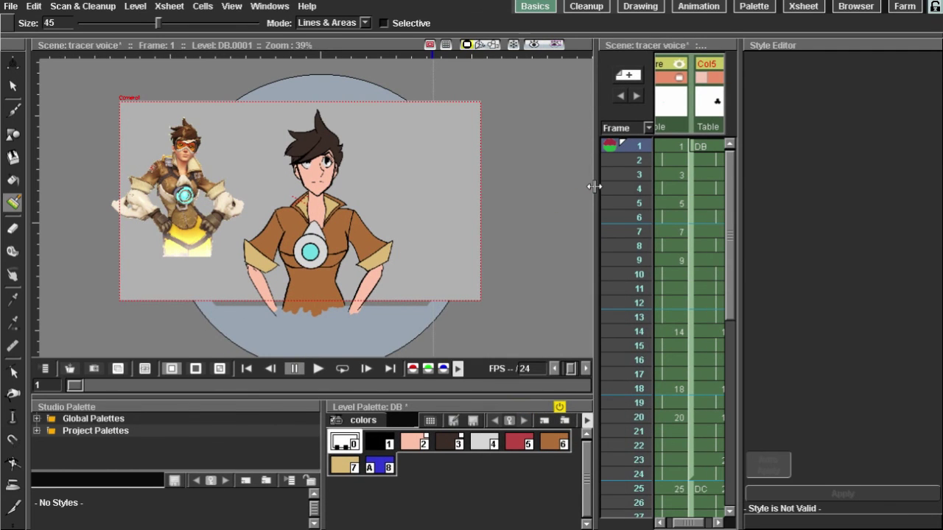
{"action": "left_click_drag", "start_coordinate": [596, 182], "coordinate": [536, 190]}
{"action": "left_click", "coordinate": [653, 189]}
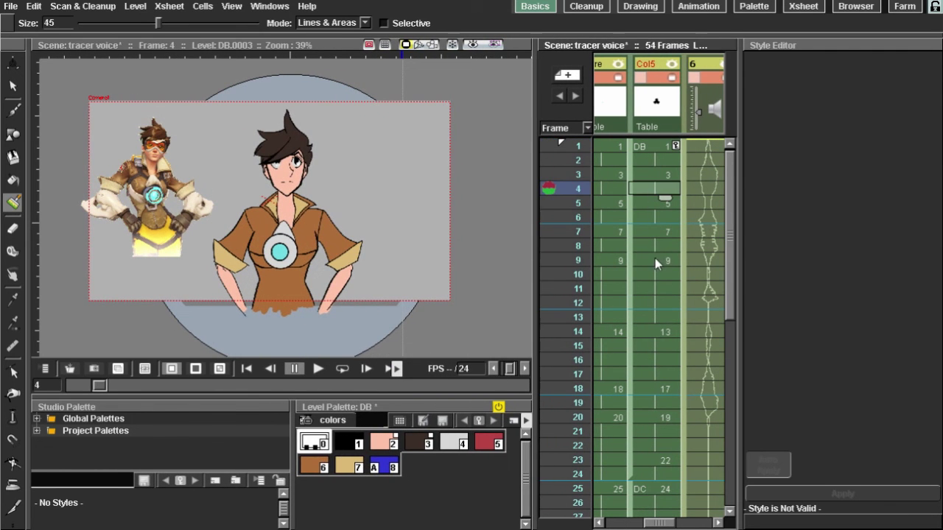
{"action": "left_click", "coordinate": [655, 260]}
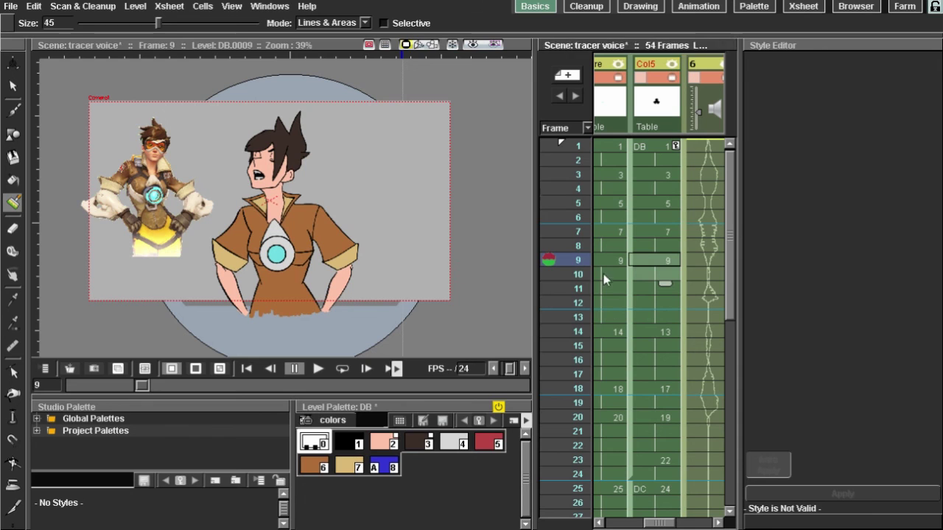
{"action": "mouse_move", "coordinate": [354, 174]}
{"action": "left_mouse_down"}
{"action": "mouse_move", "coordinate": [380, 177]}
{"action": "mouse_move", "coordinate": [366, 171]}
{"action": "left_mouse_up"}
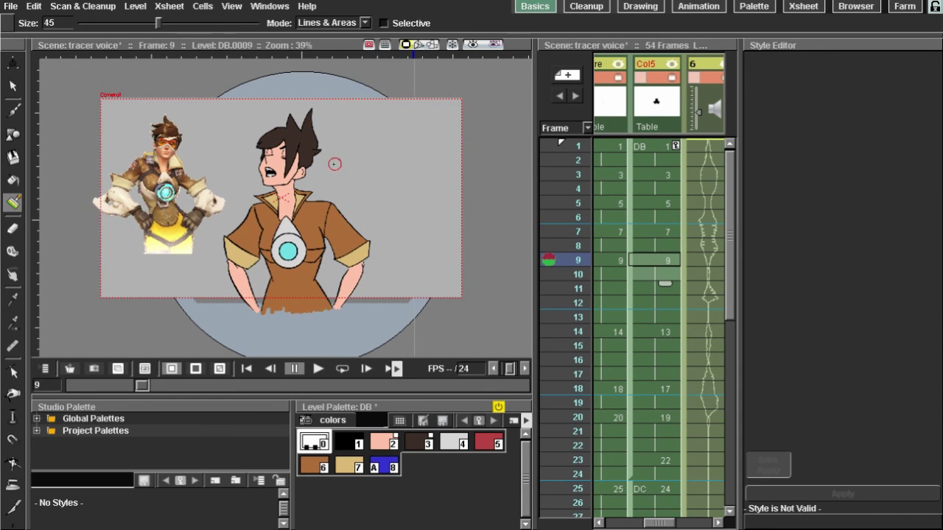
{"action": "scroll", "coordinate": [335, 163], "scroll_direction": "up", "scroll_amount": 3}
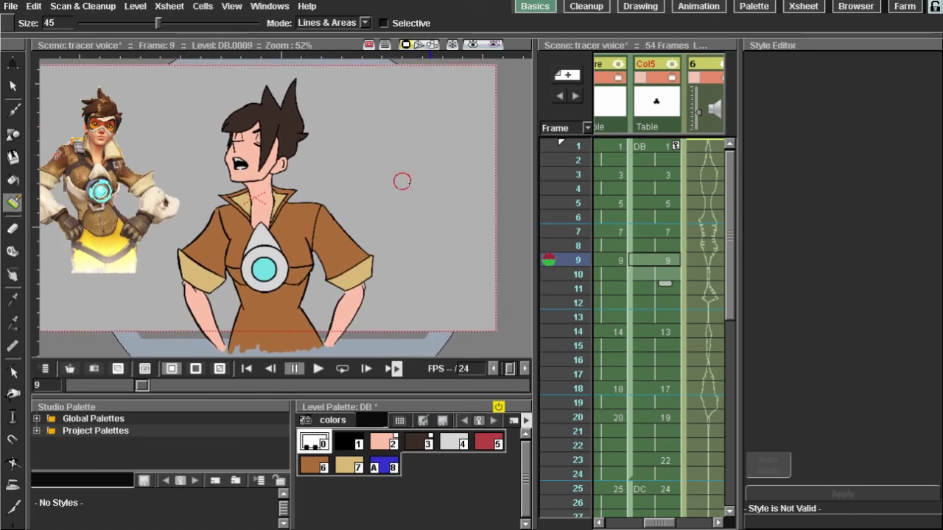
{"action": "scroll", "coordinate": [403, 181], "scroll_direction": "down", "scroll_amount": 1}
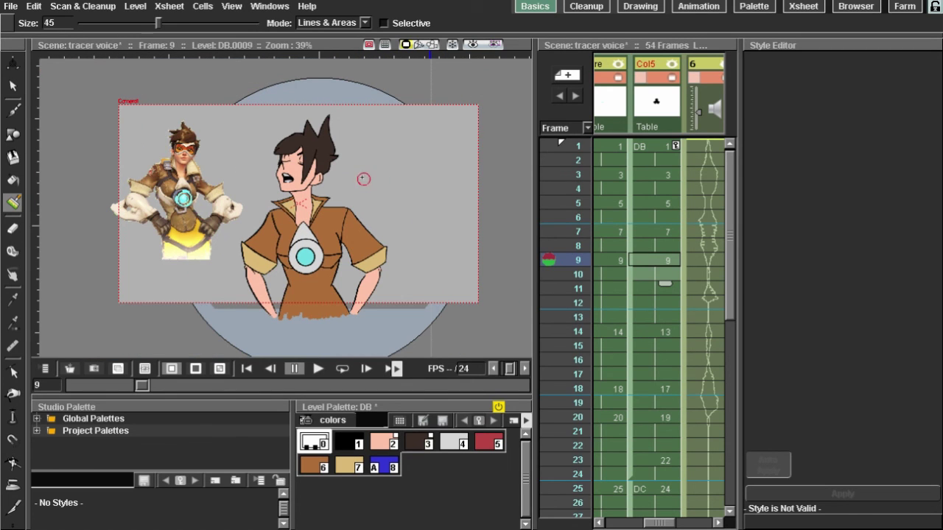
{"action": "left_click_drag", "start_coordinate": [364, 179], "coordinate": [342, 170]}
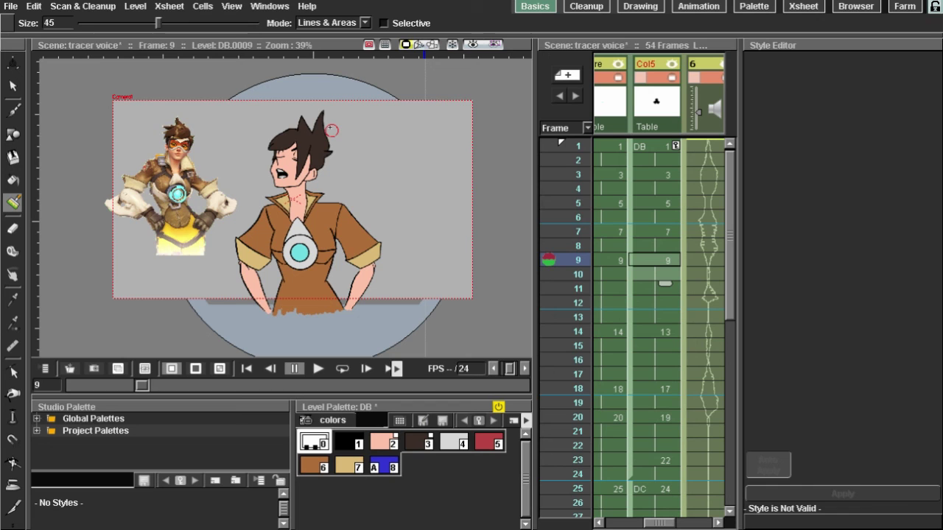
{"action": "left_click_drag", "start_coordinate": [366, 163], "coordinate": [412, 149]}
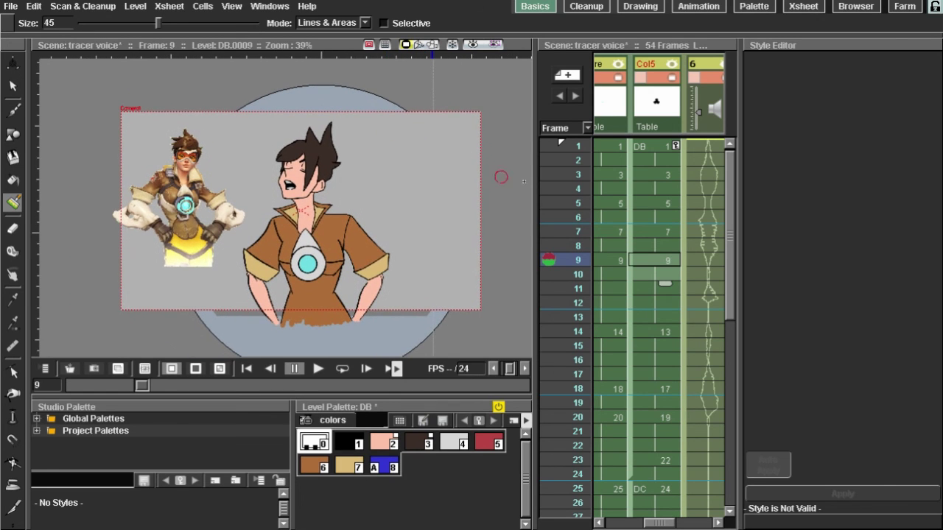
- View the Col5 drawings at frames 7, 5 and 3, and examine the frame 3 drawing up close and in full
{"action": "left_click", "coordinate": [657, 233]}
{"action": "left_click", "coordinate": [657, 204]}
{"action": "left_click", "coordinate": [656, 174]}
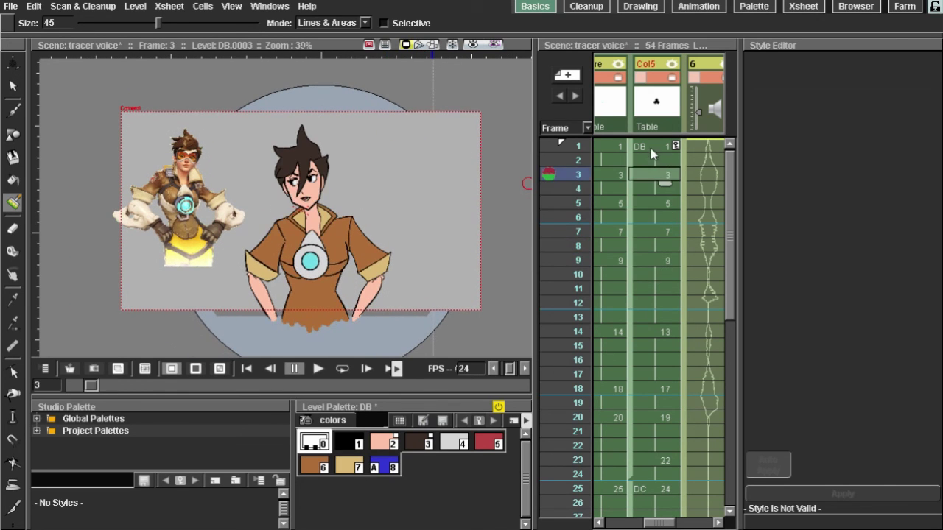
{"action": "scroll", "coordinate": [365, 199], "scroll_direction": "up", "scroll_amount": 3}
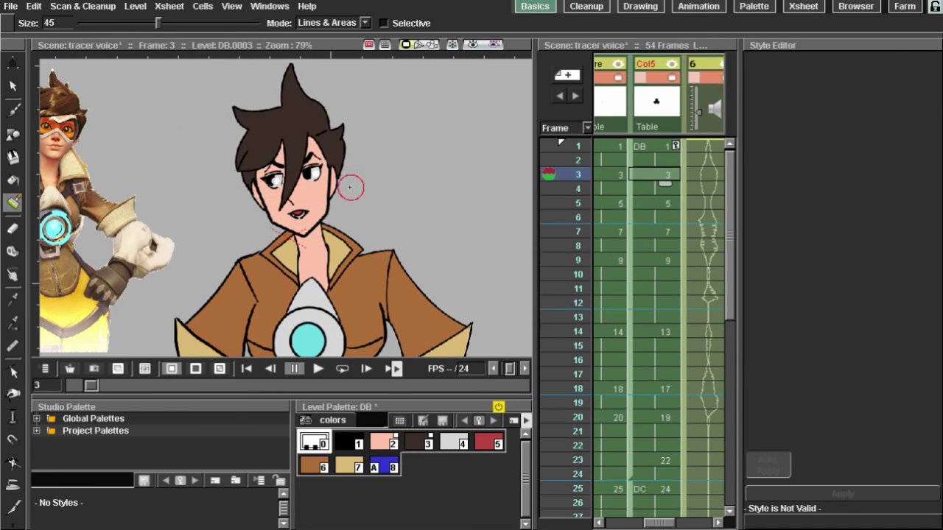
{"action": "scroll", "coordinate": [350, 186], "scroll_direction": "down", "scroll_amount": 1}
{"action": "scroll", "coordinate": [350, 171], "scroll_direction": "down", "scroll_amount": 2}
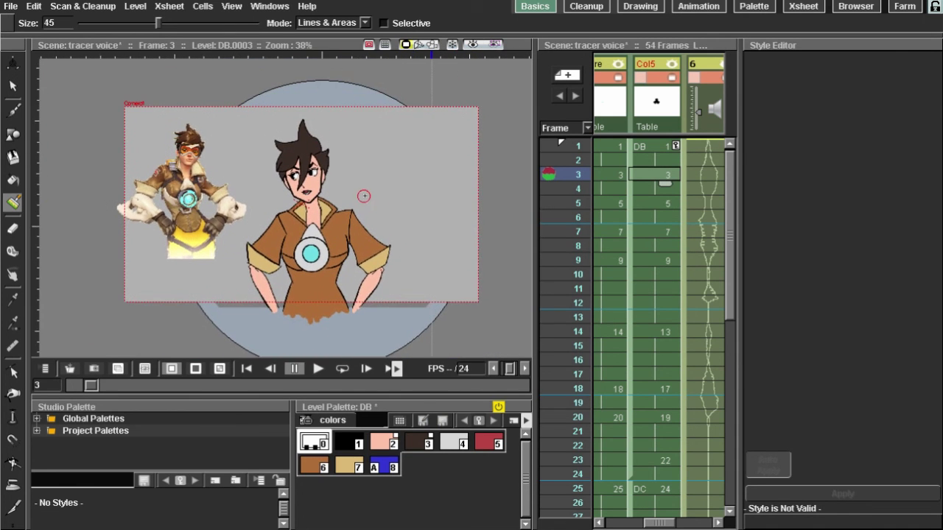